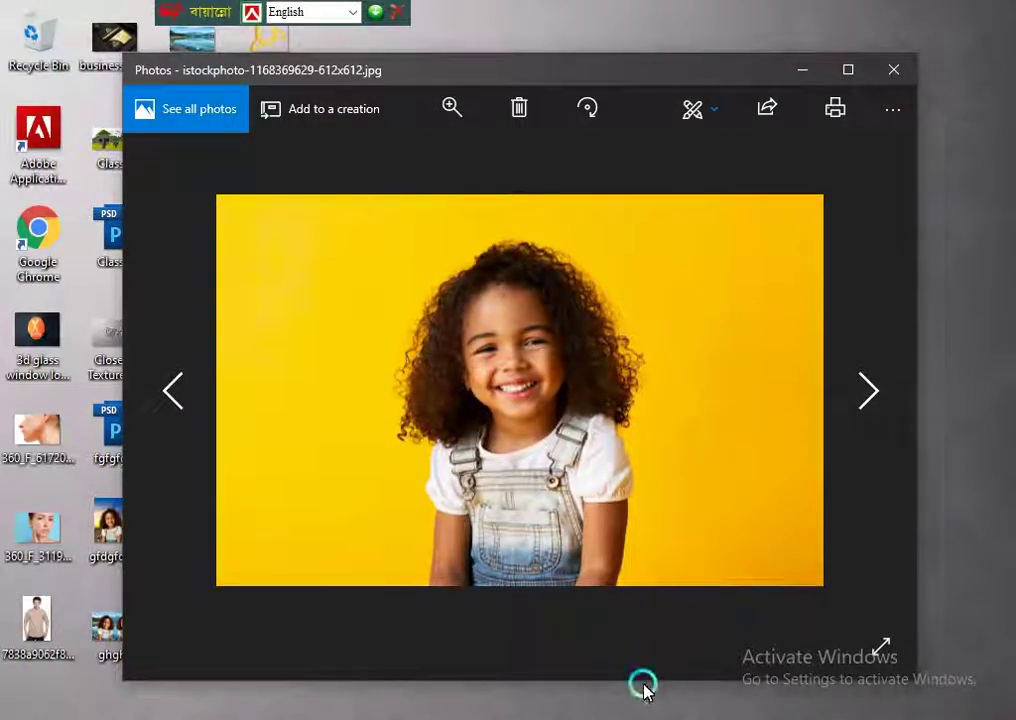
# Switch from the Windows Photos viewer to a new Google Chrome tab.
pyautogui.click(662, 712)
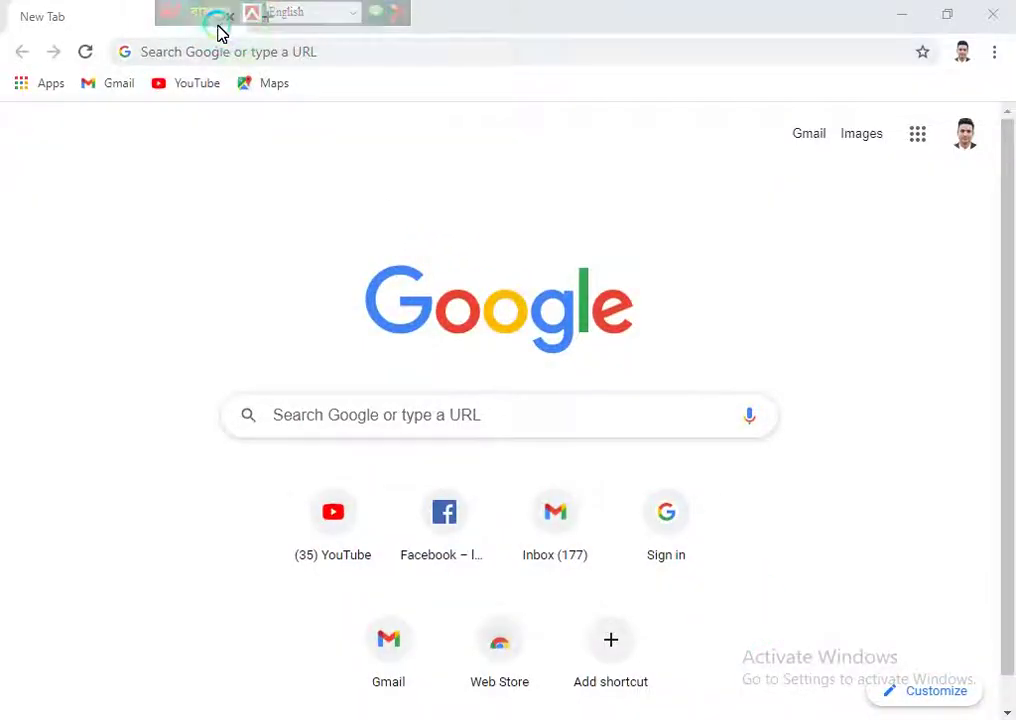
# Enter revome.bg in Chrome's address bar, then retry the unreachable page to reach Google results.
pyautogui.click(295, 51)
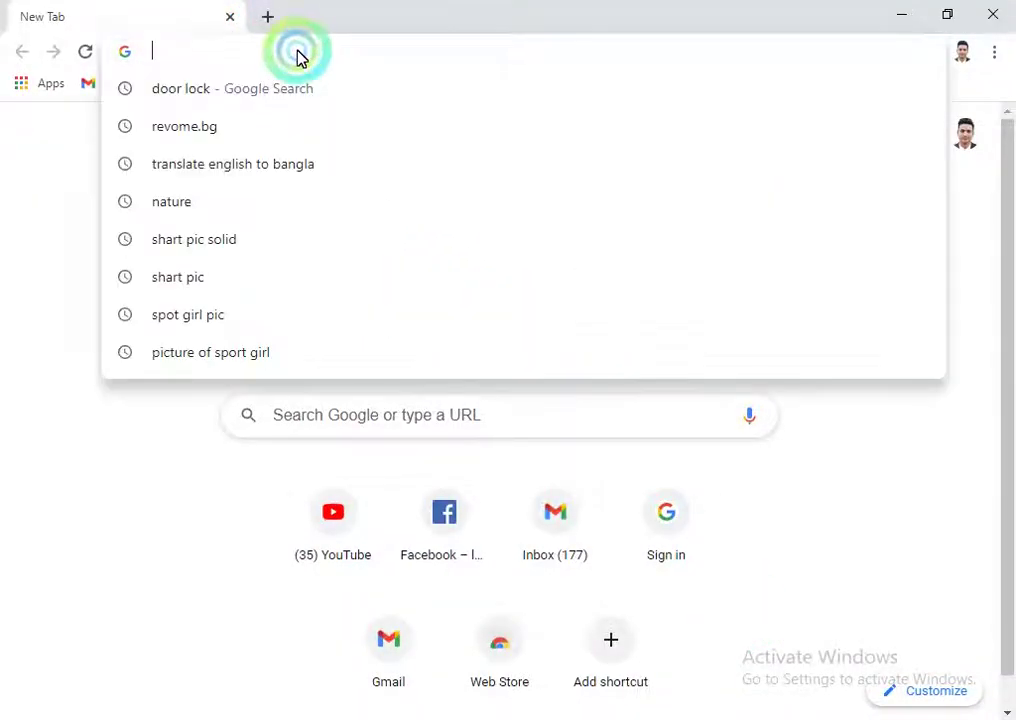
pyautogui.write('revome.bg')
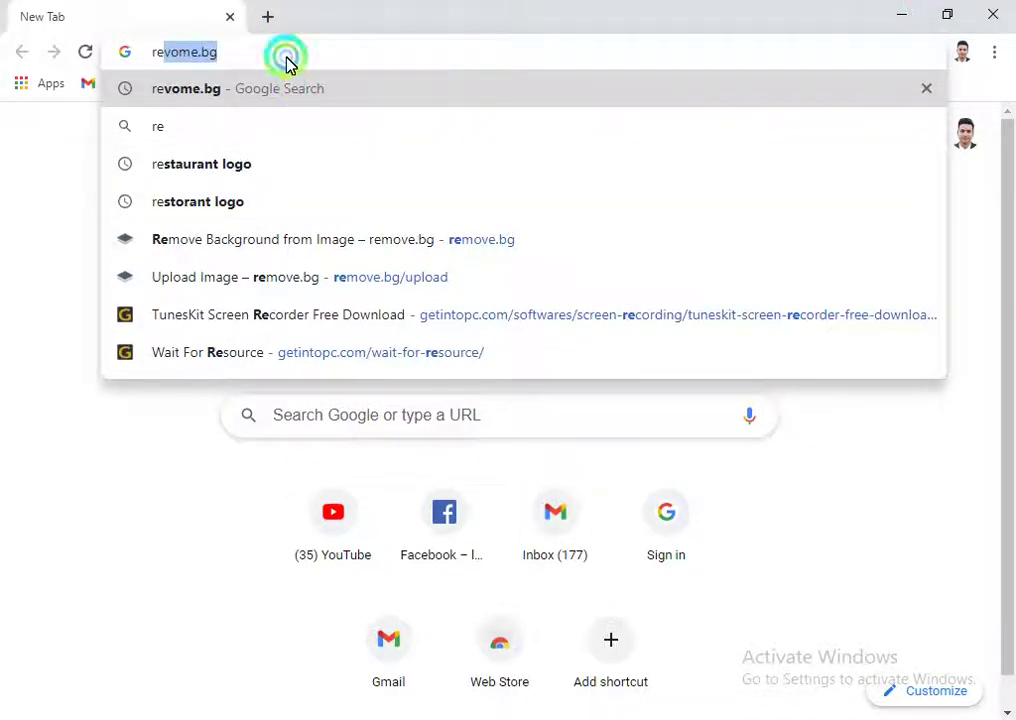
pyautogui.click(287, 58)
pyautogui.press('Return')
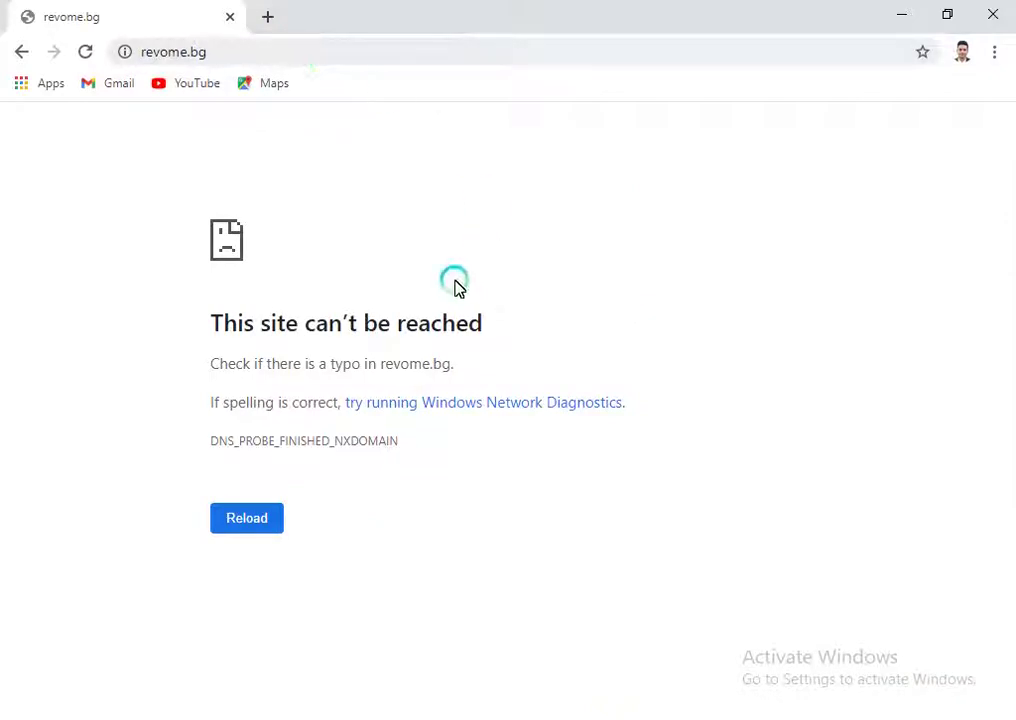
pyautogui.click(245, 528)
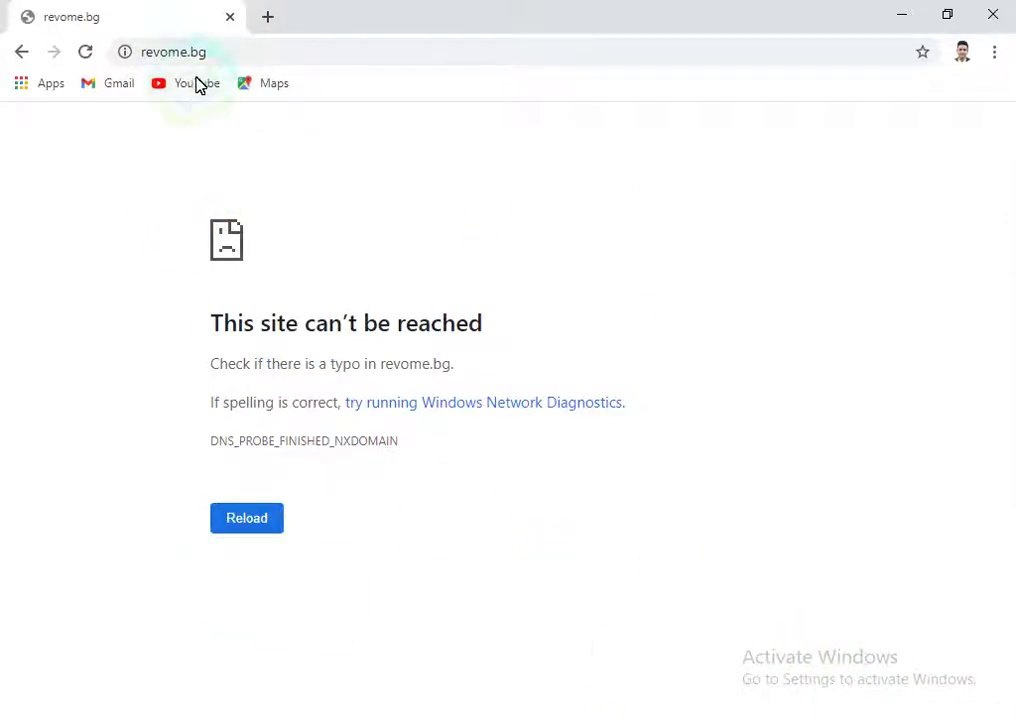
pyautogui.click(226, 53)
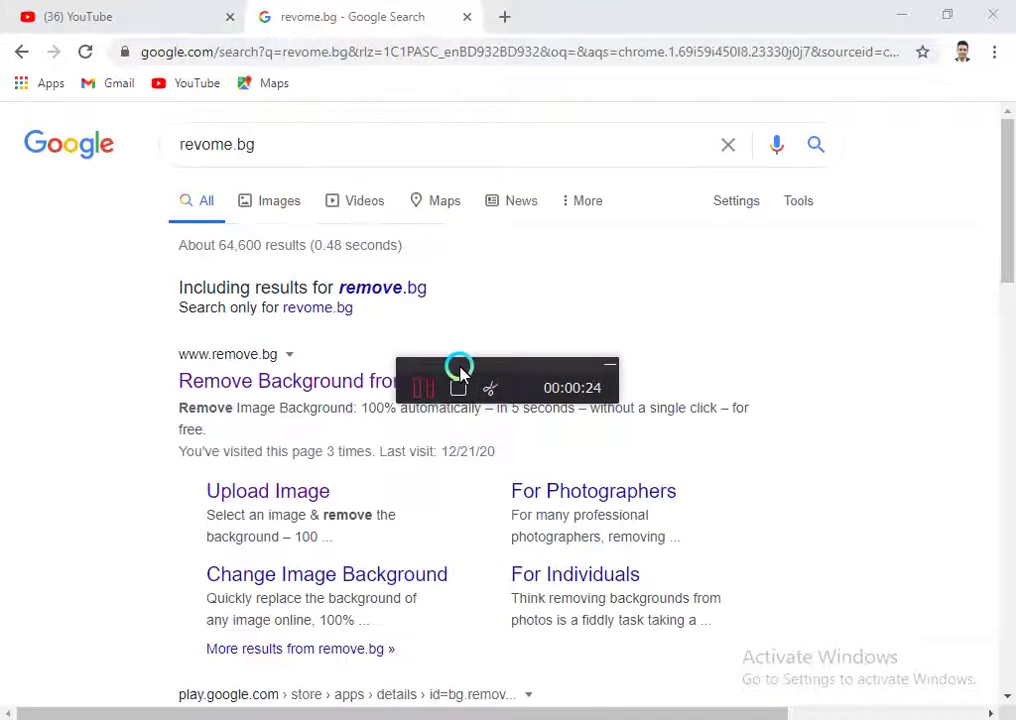
# Open the remove.bg site from the search results and start choosing an image to upload.
pyautogui.click(235, 380)
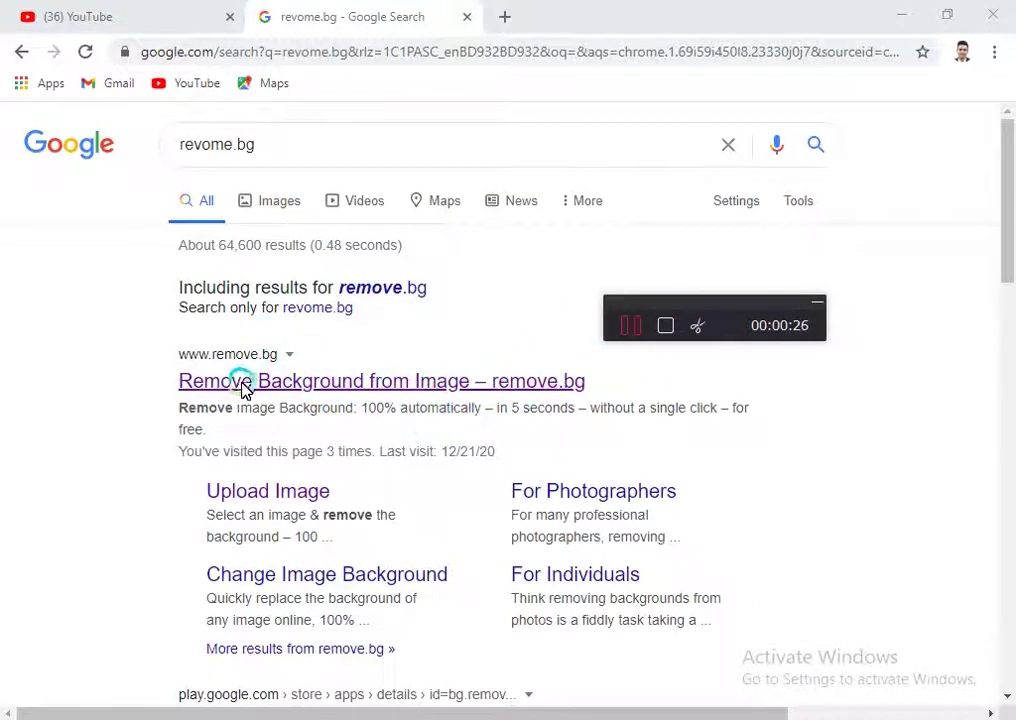
pyautogui.click(288, 384)
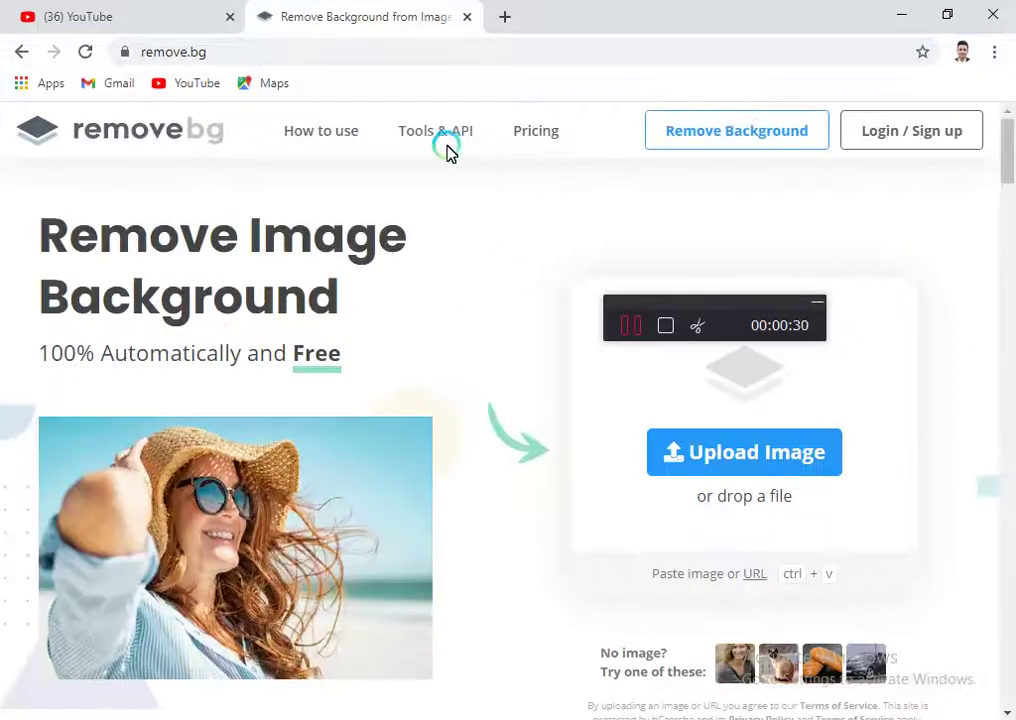
pyautogui.moveTo(768, 310)
pyautogui.mouseDown()
pyautogui.moveTo(884, 550)
pyautogui.moveTo(907, 681)
pyautogui.moveTo(690, 712)
pyautogui.moveTo(703, 713)
pyautogui.mouseUp()
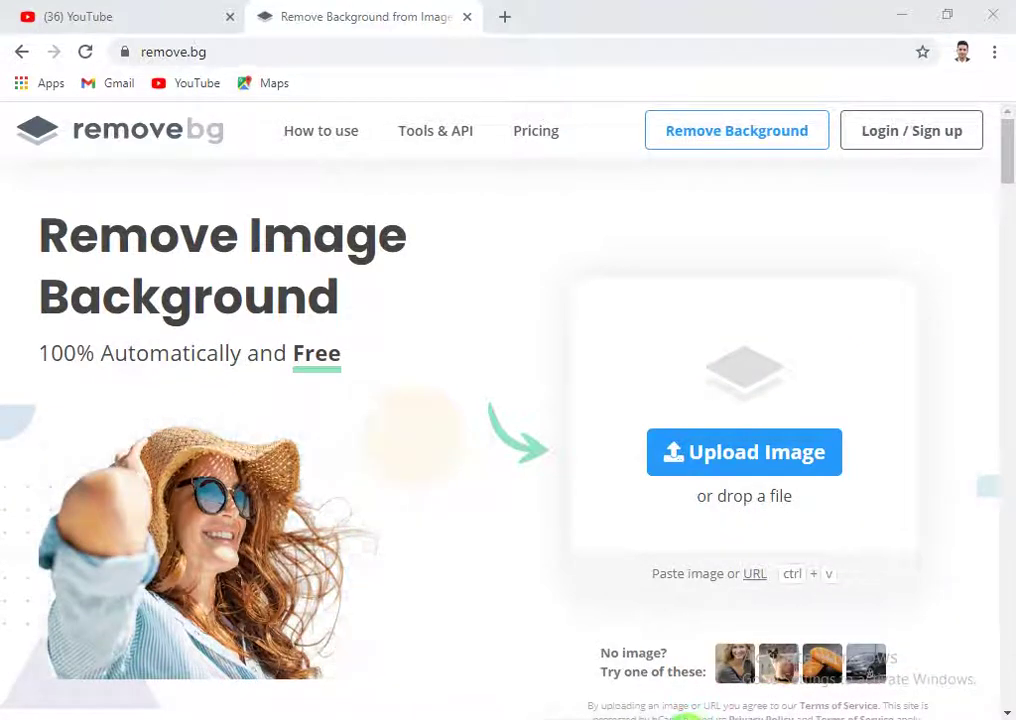
pyautogui.click(718, 468)
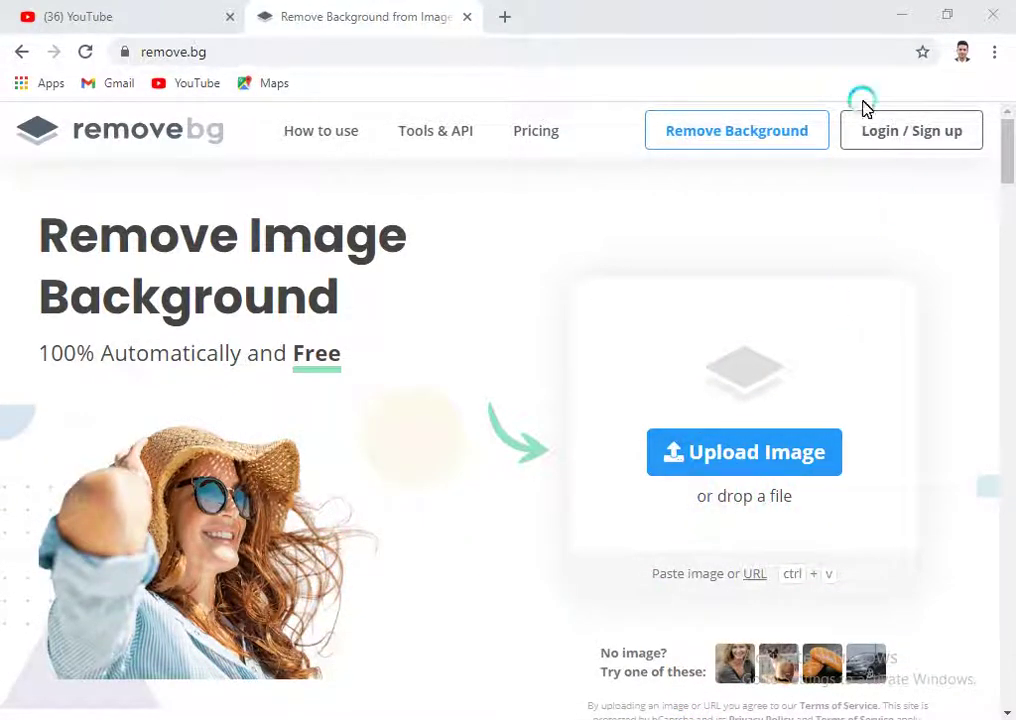
pyautogui.scroll(-4, 507, 400)
pyautogui.scroll(2, 338, 505)
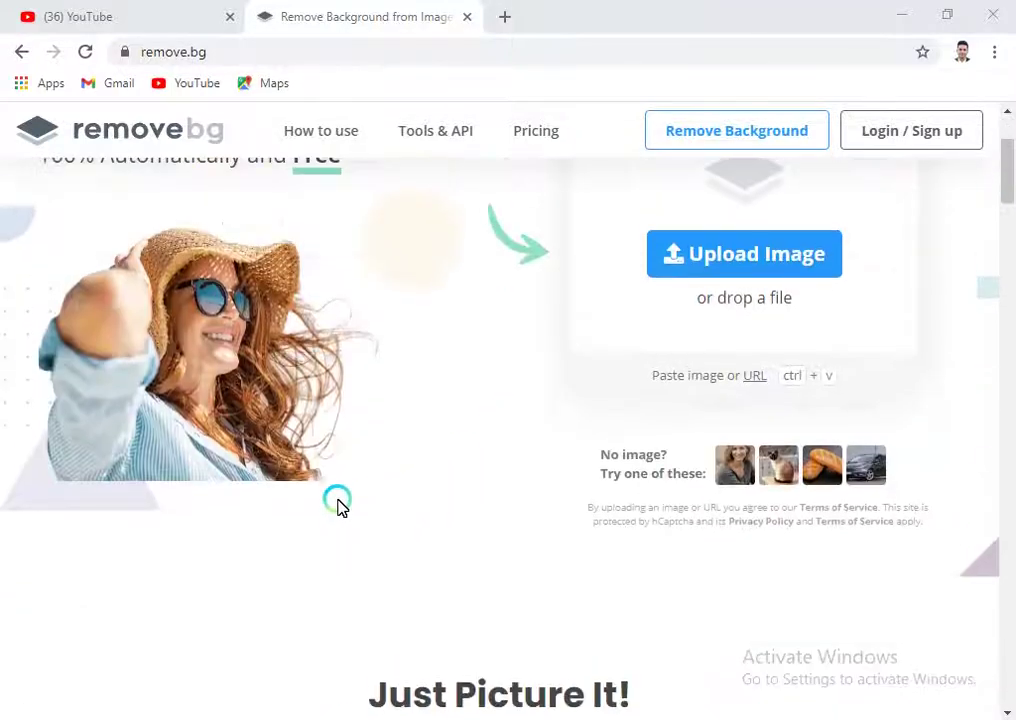
pyautogui.scroll(2, 286, 360)
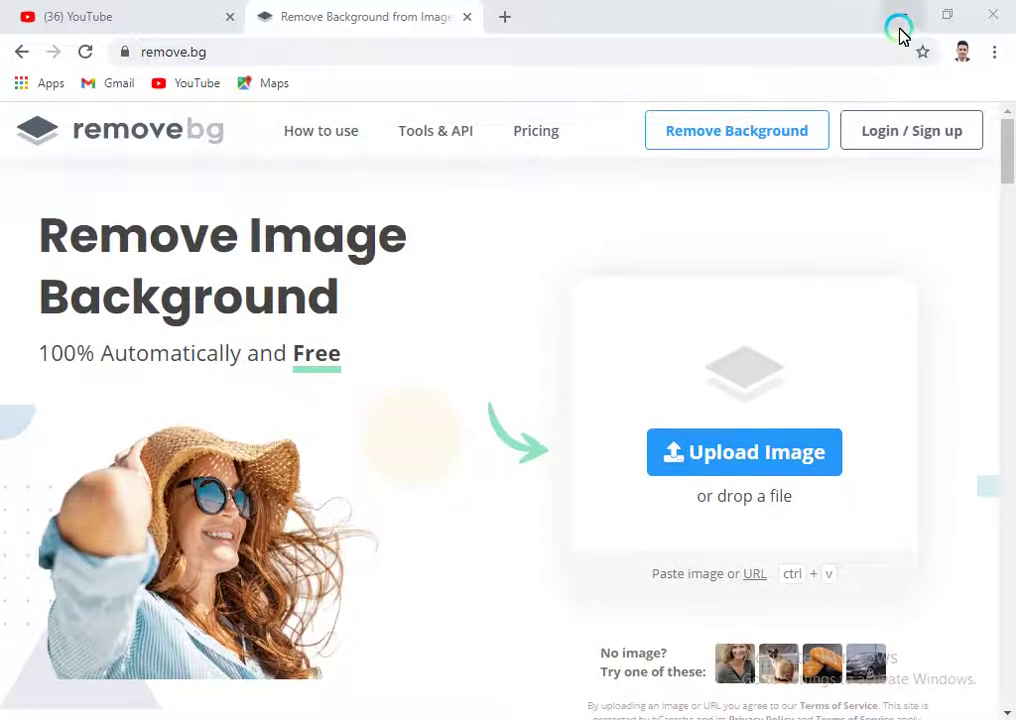
# Drag the girl's photo from the desktop onto remove.bg and download the 612 × 395 cut-out PNG.
pyautogui.click(899, 28)
pyautogui.click(900, 66)
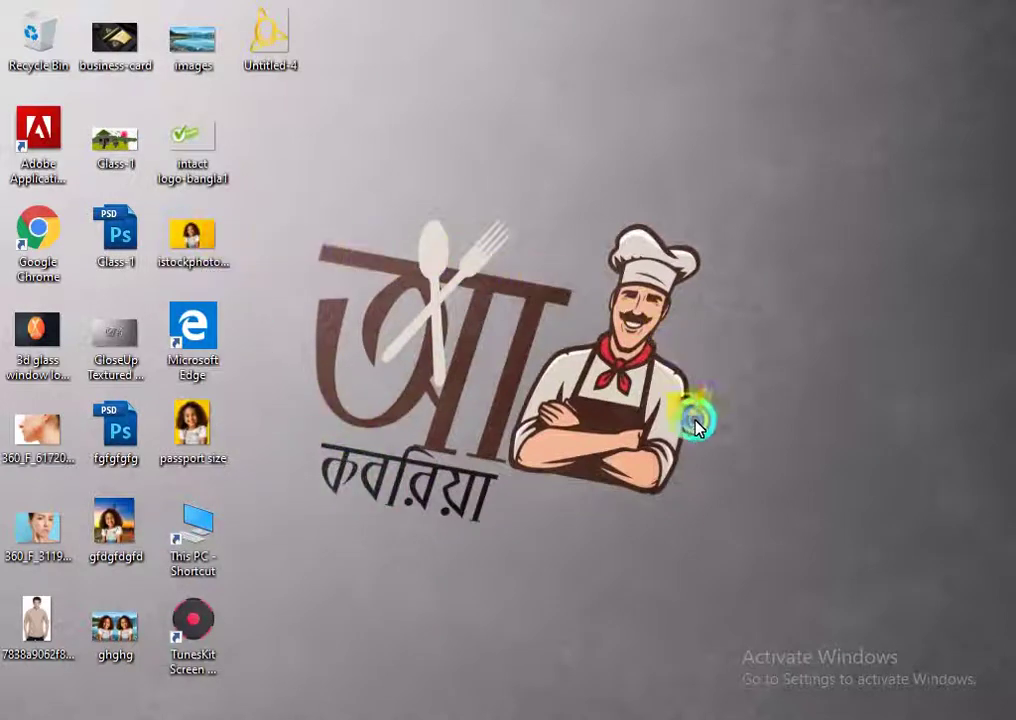
pyautogui.moveTo(200, 243)
pyautogui.mouseDown()
pyautogui.moveTo(570, 657)
pyautogui.moveTo(674, 651)
pyautogui.mouseUp()
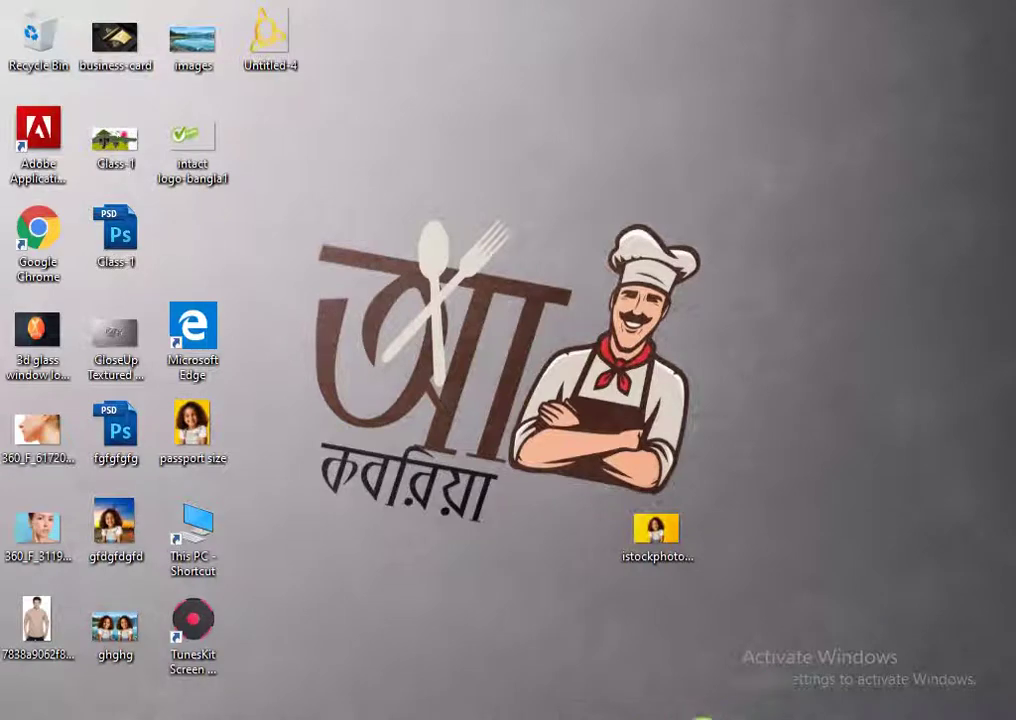
pyautogui.click(650, 546)
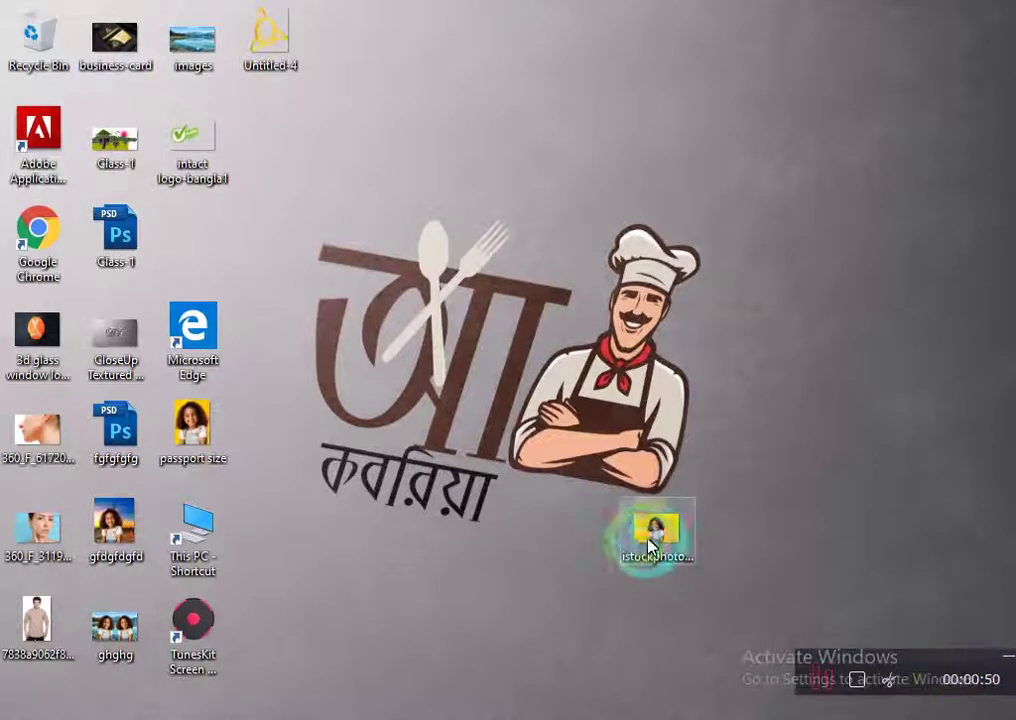
pyautogui.moveTo(650, 546); pyautogui.dragTo(704, 446)
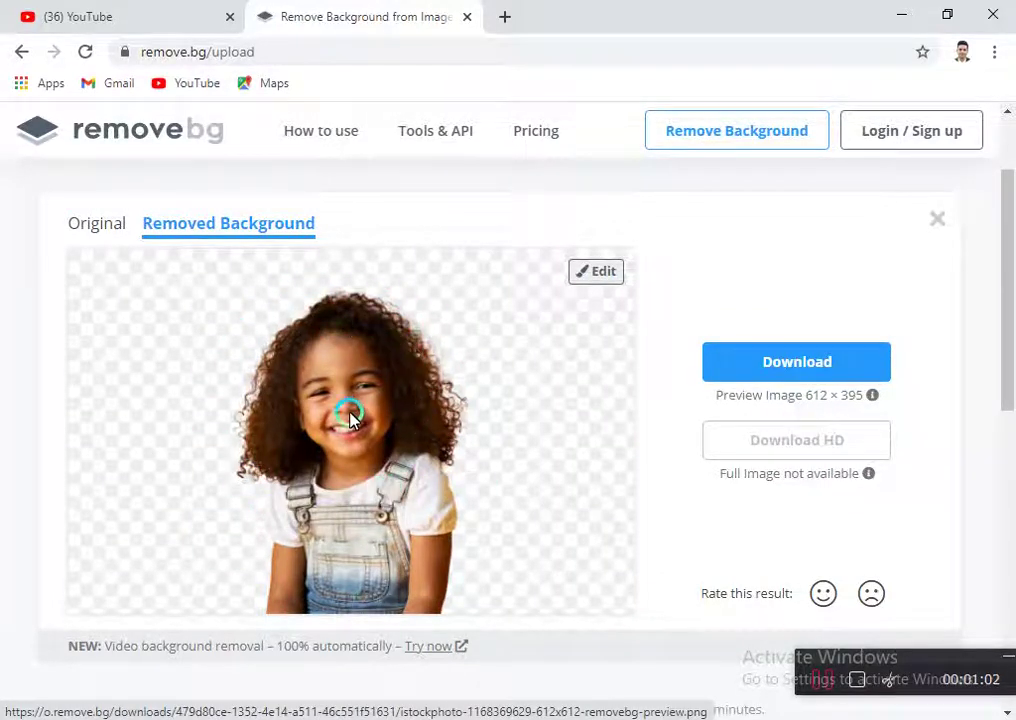
pyautogui.click(799, 366)
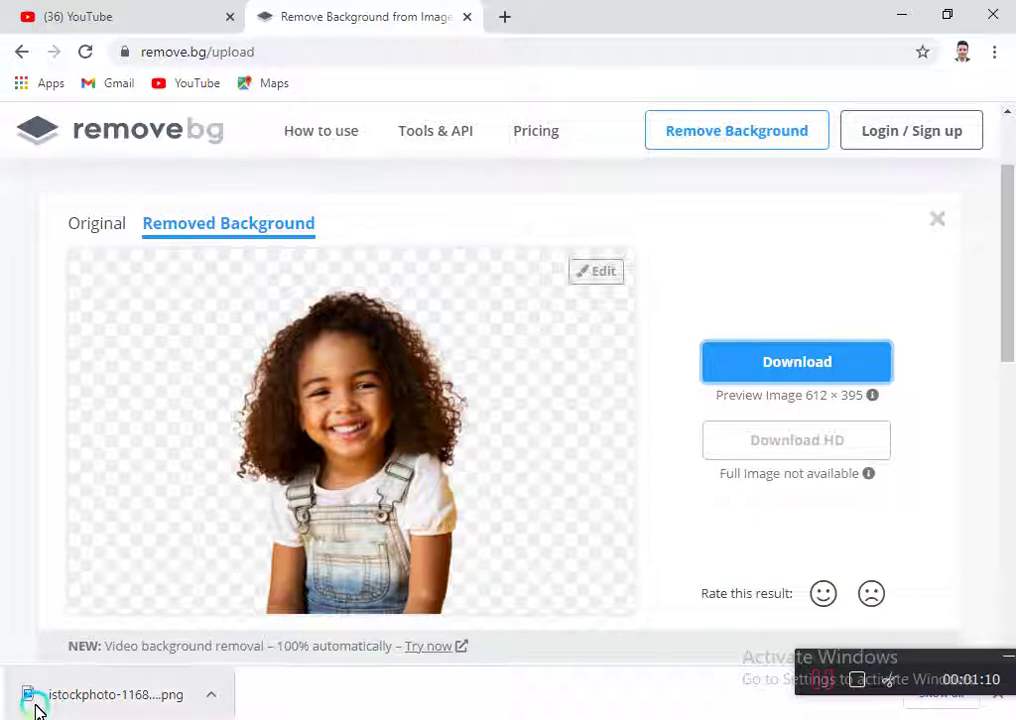
# Open the downloaded cut-out PNG in Photoshop, shift the girl about 20 px left, then return to Chrome.
pyautogui.moveTo(36, 698); pyautogui.dragTo(704, 706)
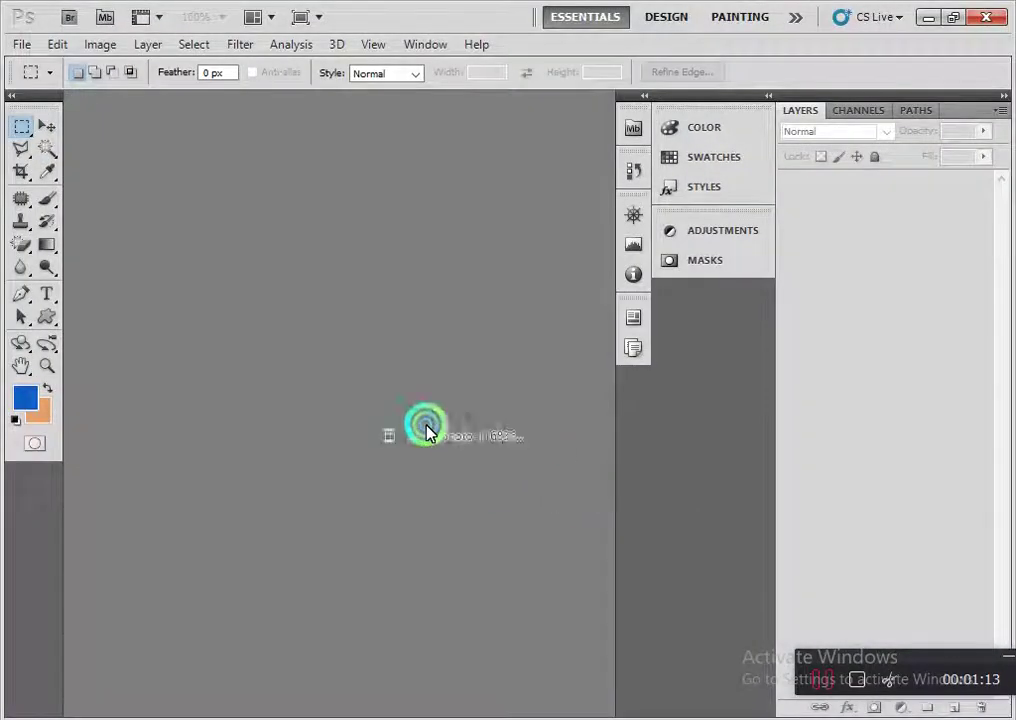
pyautogui.moveTo(704, 706); pyautogui.dragTo(330, 403)
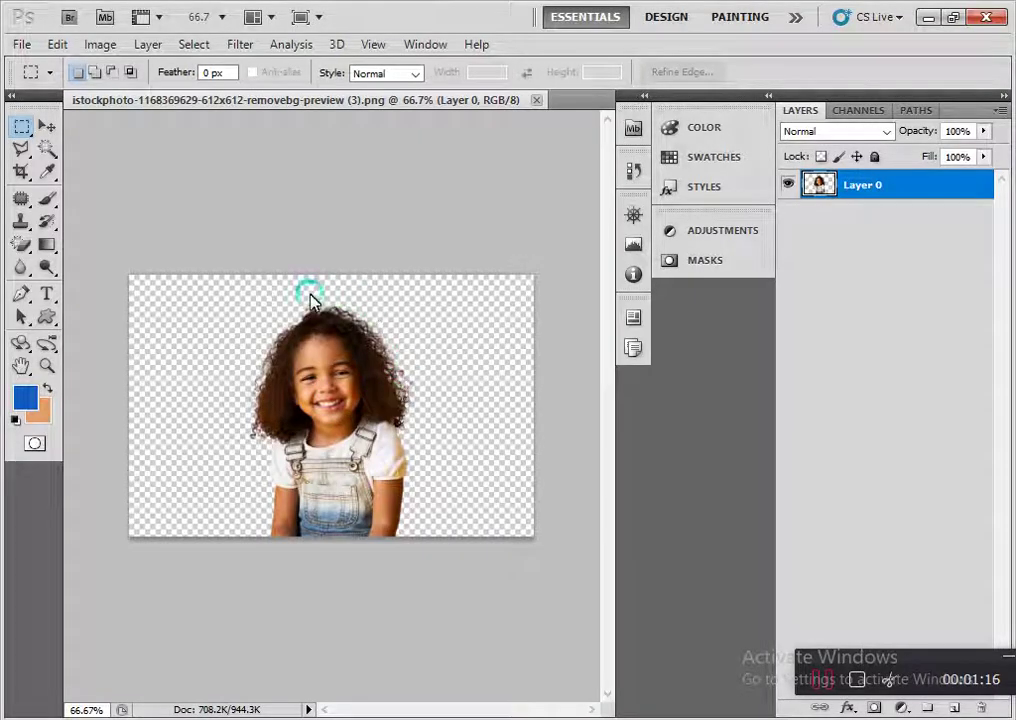
pyautogui.click(47, 126)
pyautogui.moveTo(360, 395); pyautogui.dragTo(343, 457)
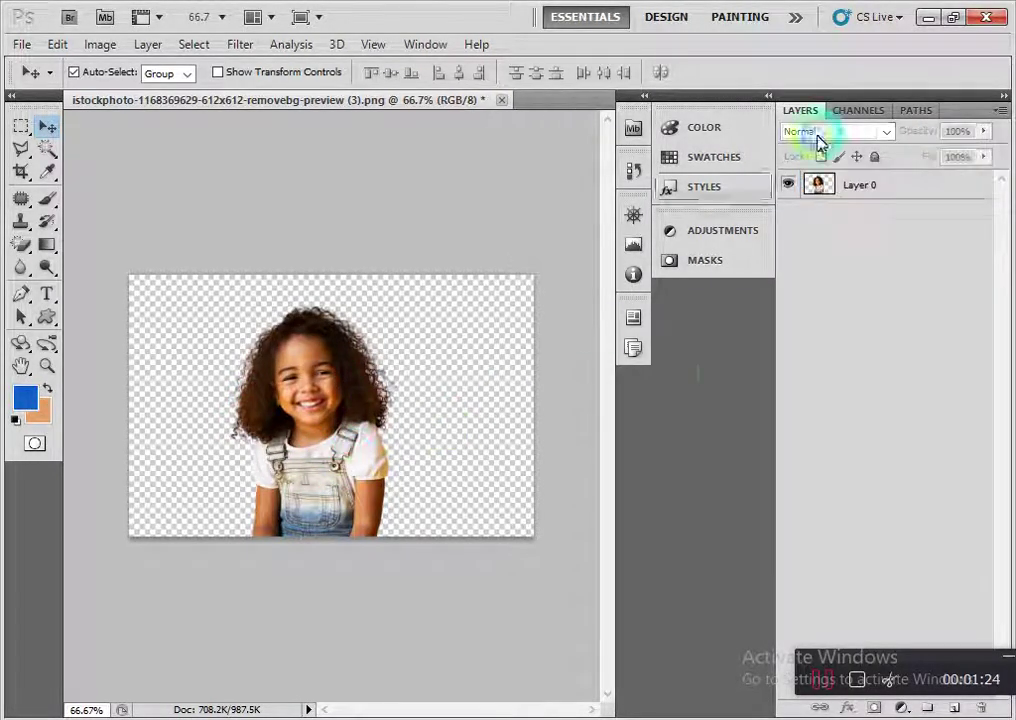
pyautogui.click(630, 712)
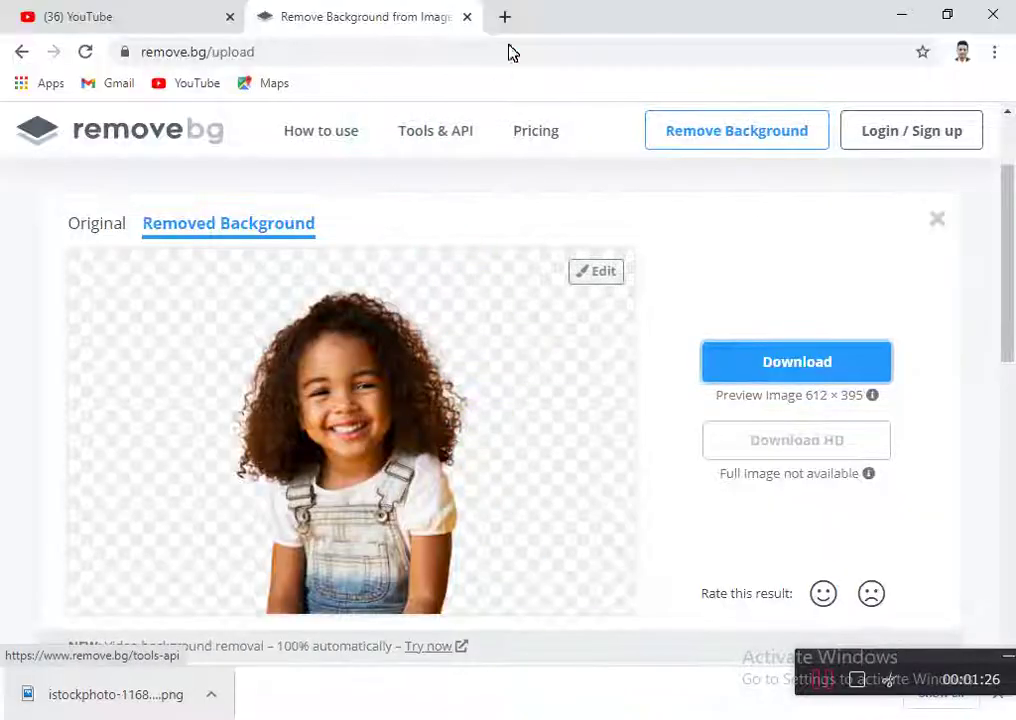
# Search Google for 'nature' in a new Chrome tab.
pyautogui.click(503, 16)
pyautogui.click(492, 51)
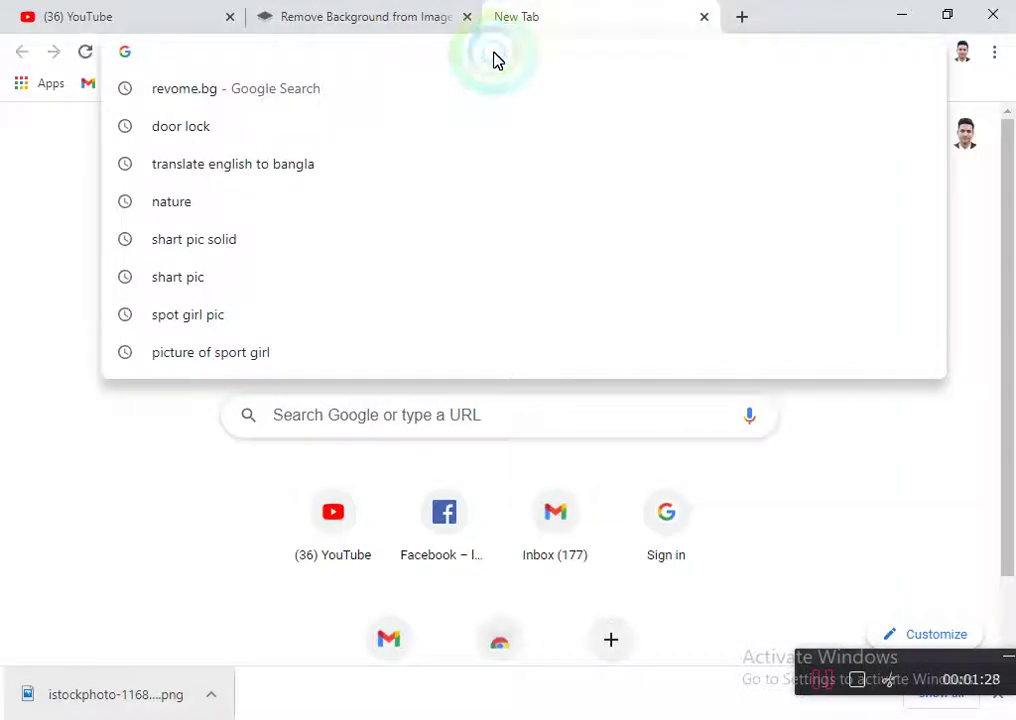
pyautogui.write('nat')
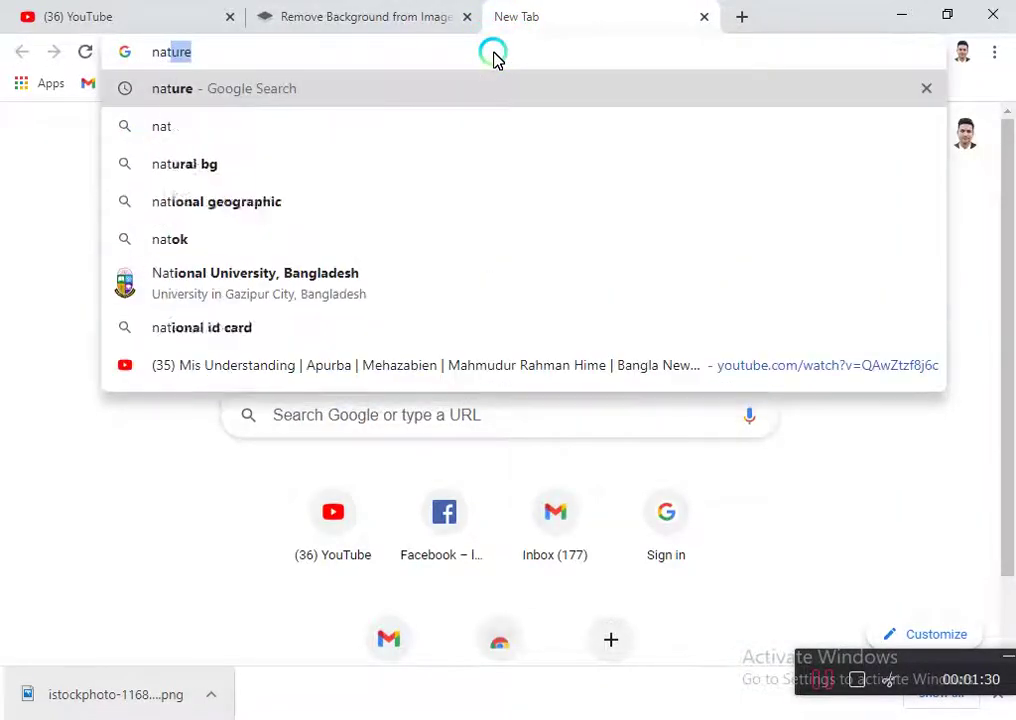
pyautogui.write('u')
pyautogui.press('Return')
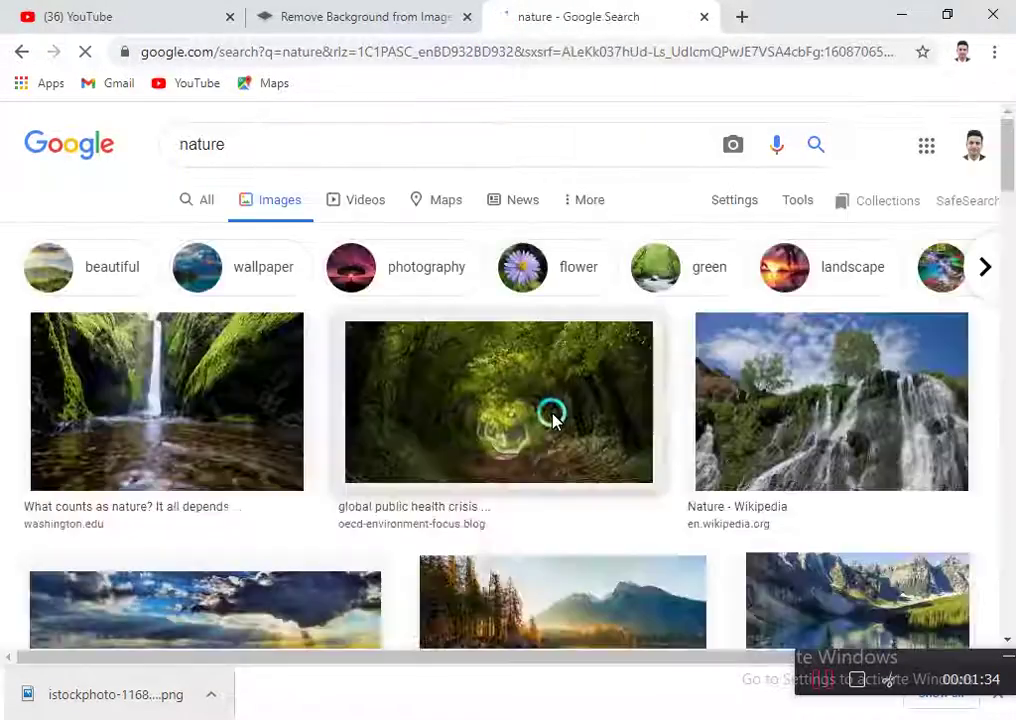
pyautogui.scroll(-2, 470, 445)
# Save the waterfall-and-lake image to the Desktop as unlocking-business-ideas-hidden-natural-world.
pyautogui.click(485, 455)
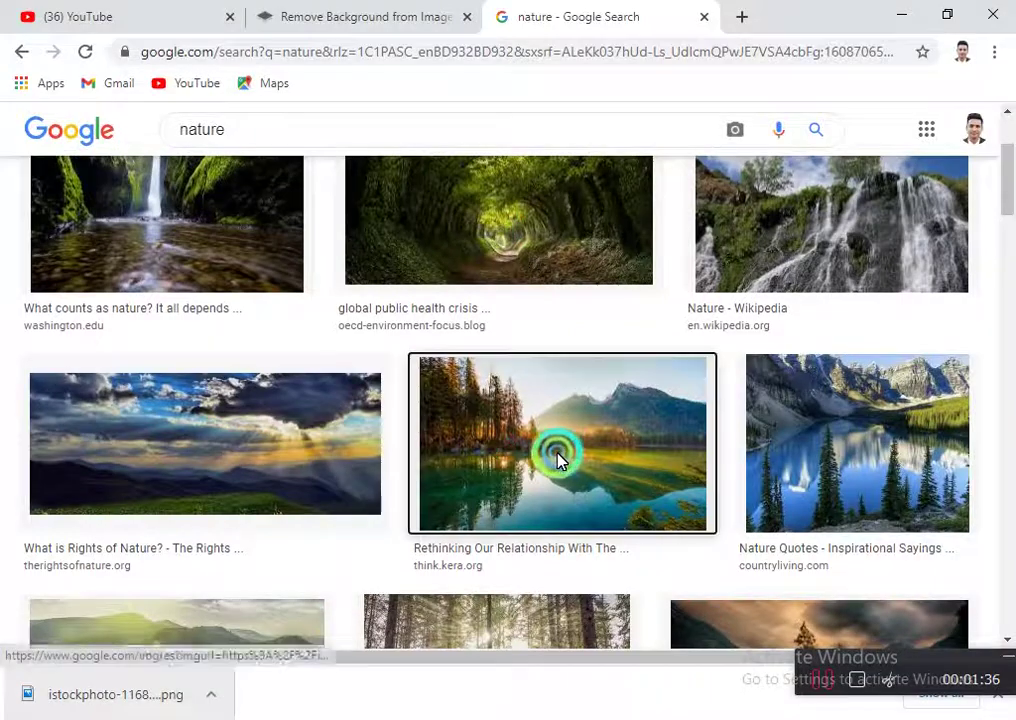
pyautogui.scroll(-3, 715, 440)
pyautogui.scroll(-3, 710, 456)
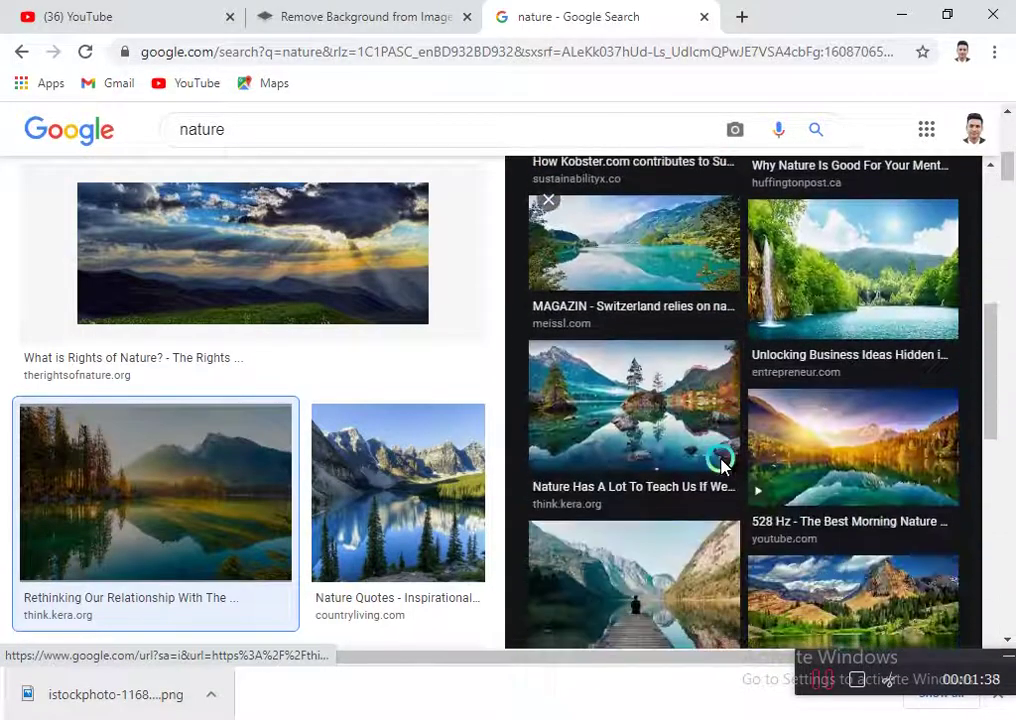
pyautogui.click(853, 265)
pyautogui.rightClick(680, 302)
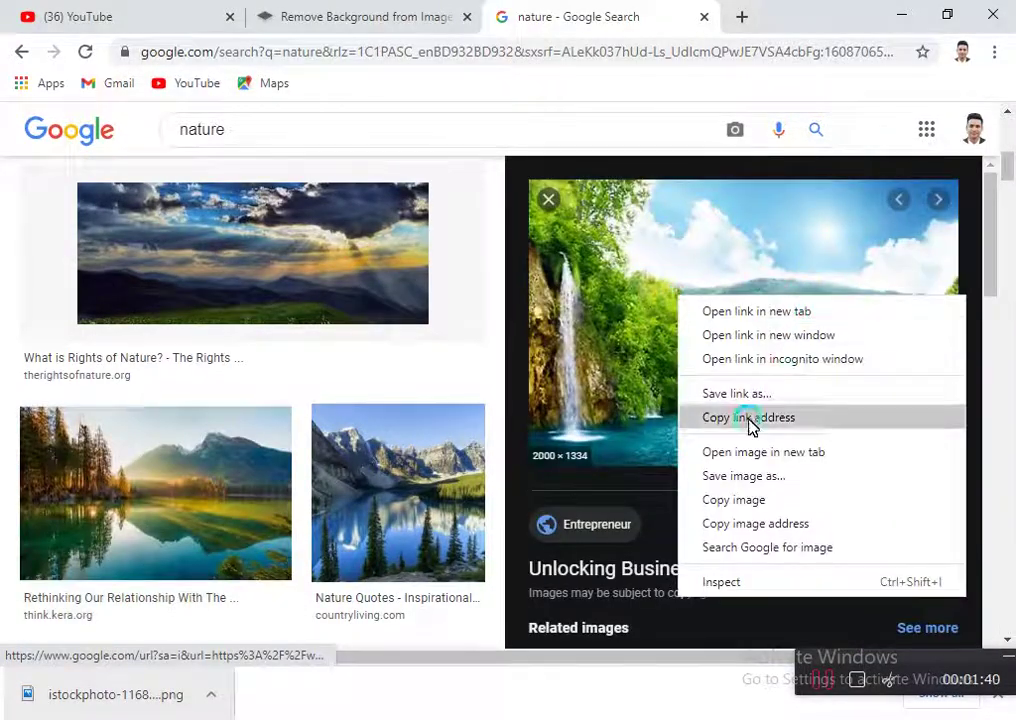
pyautogui.click(735, 476)
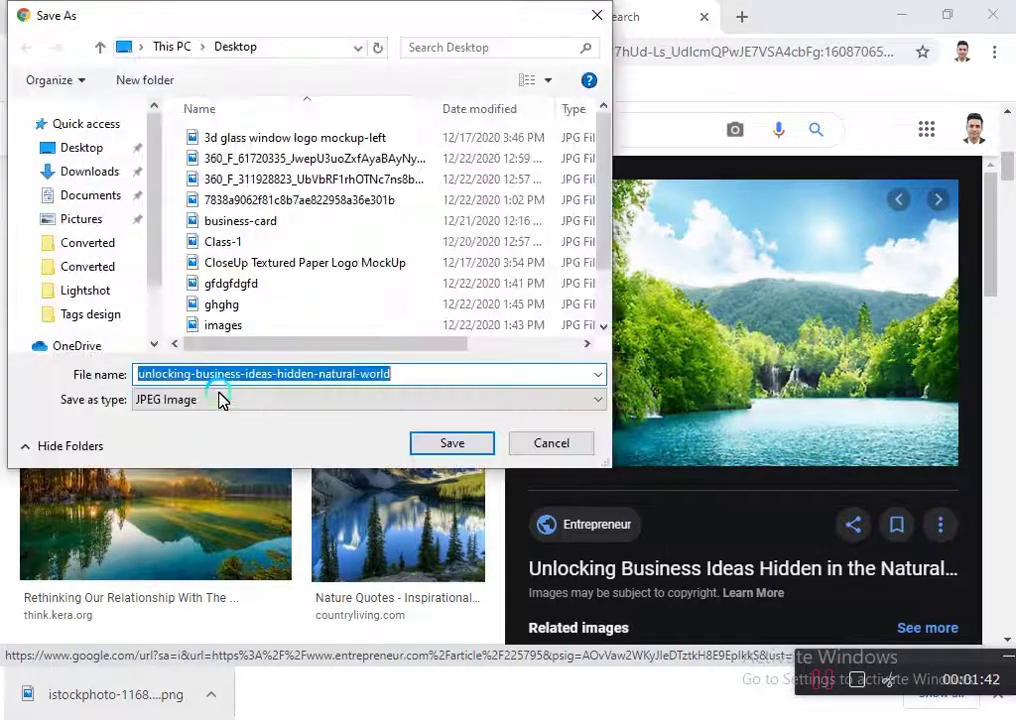
pyautogui.click(430, 452)
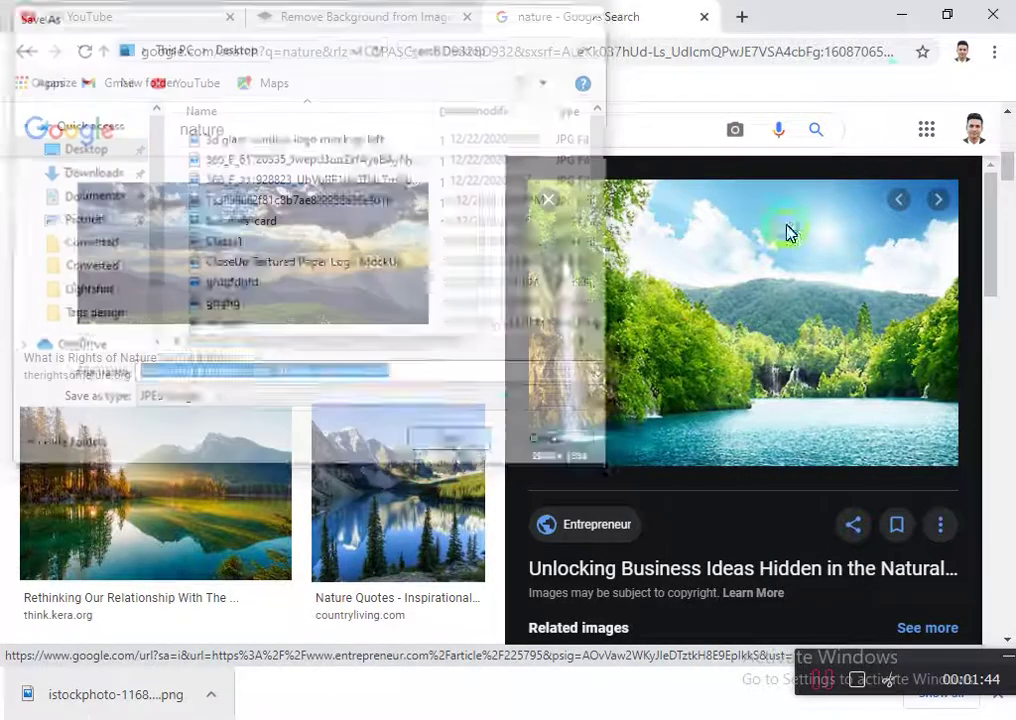
pyautogui.click(900, 16)
# Place the waterfall photo into the Photoshop document as a landscape layer.
pyautogui.click(927, 17)
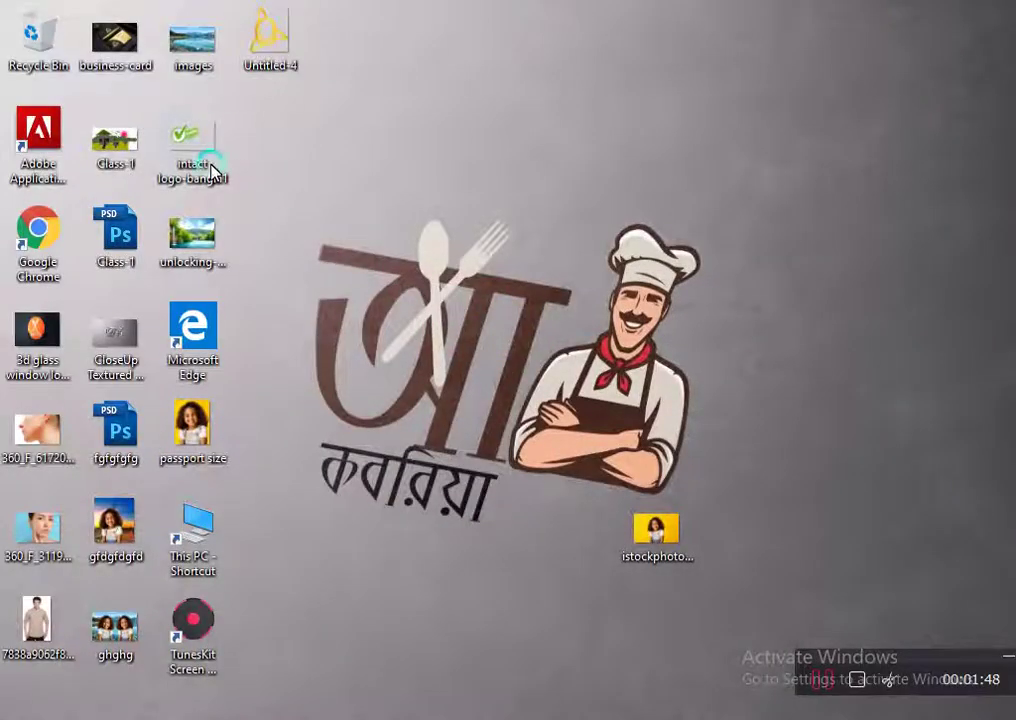
pyautogui.click(700, 718)
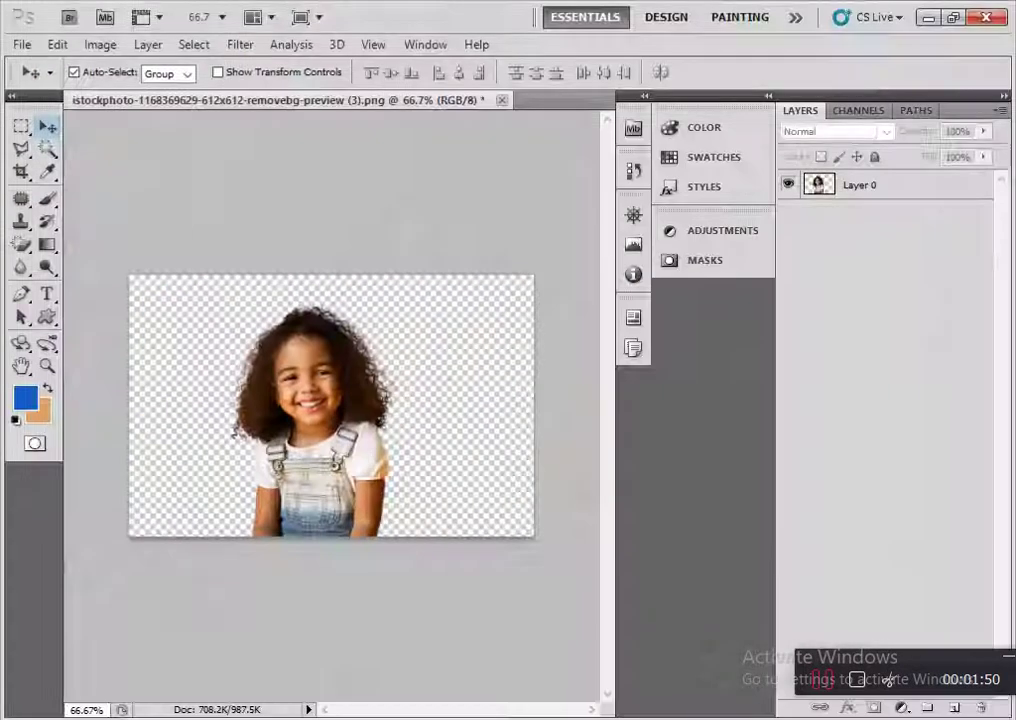
pyautogui.moveTo(508, 530); pyautogui.dragTo(500, 500)
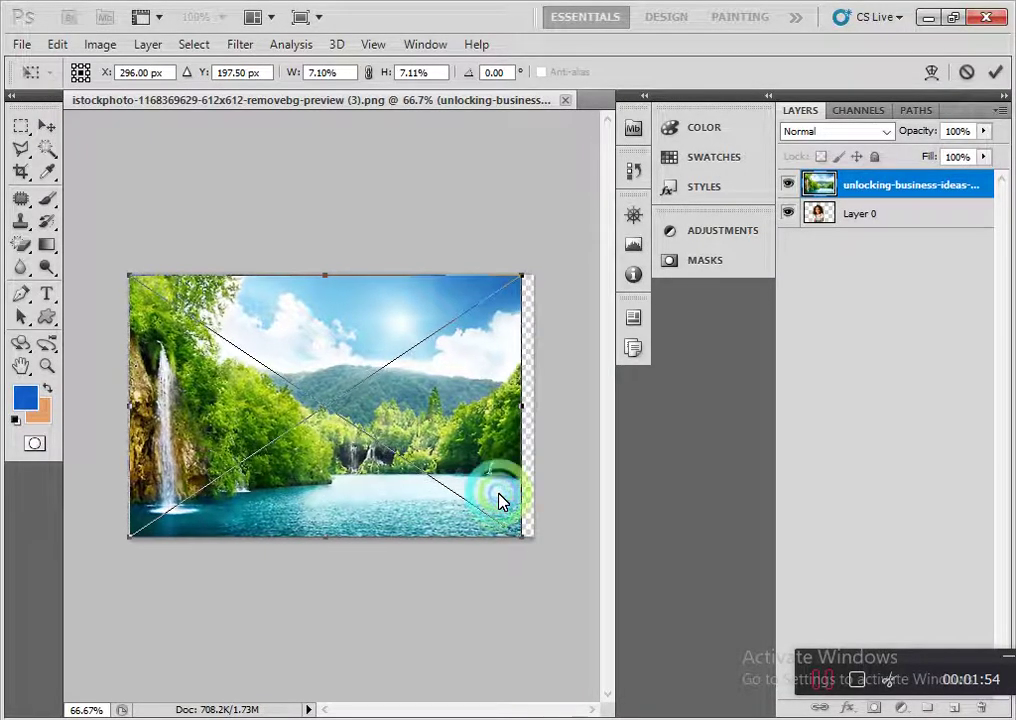
pyautogui.doubleClick(500, 500)
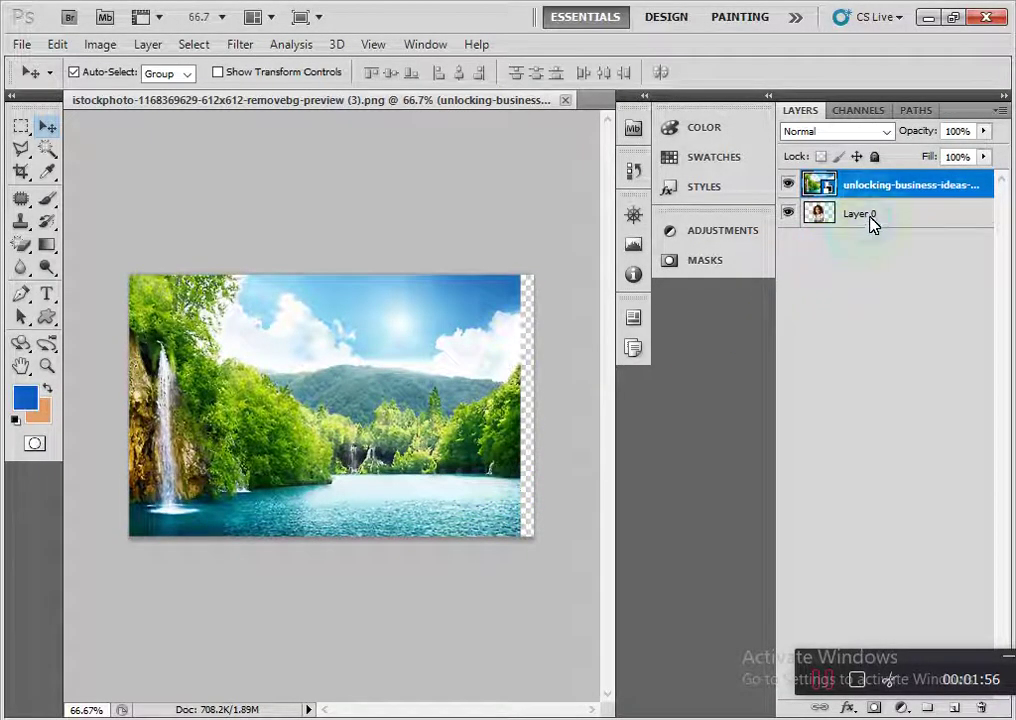
# Move the girl layer above the landscape and enlarge the landscape to fill the left strip.
pyautogui.moveTo(870, 218); pyautogui.dragTo(870, 186)
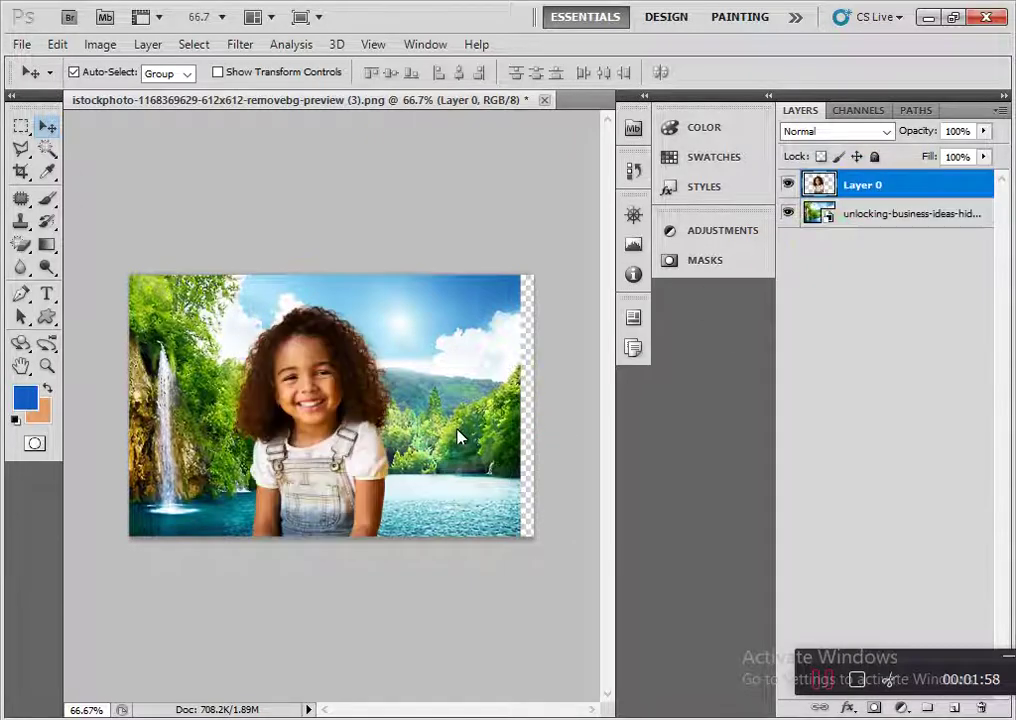
pyautogui.moveTo(457, 437); pyautogui.dragTo(470, 432)
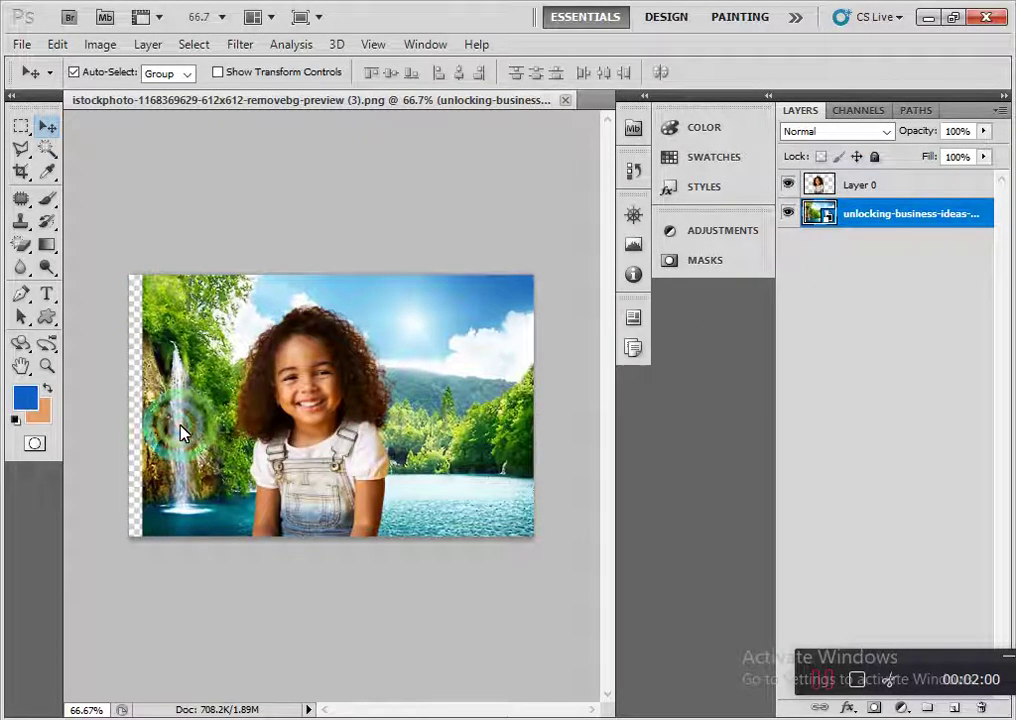
pyautogui.hotkey('ctrl', 't')
pyautogui.moveTo(140, 287); pyautogui.dragTo(122, 277)
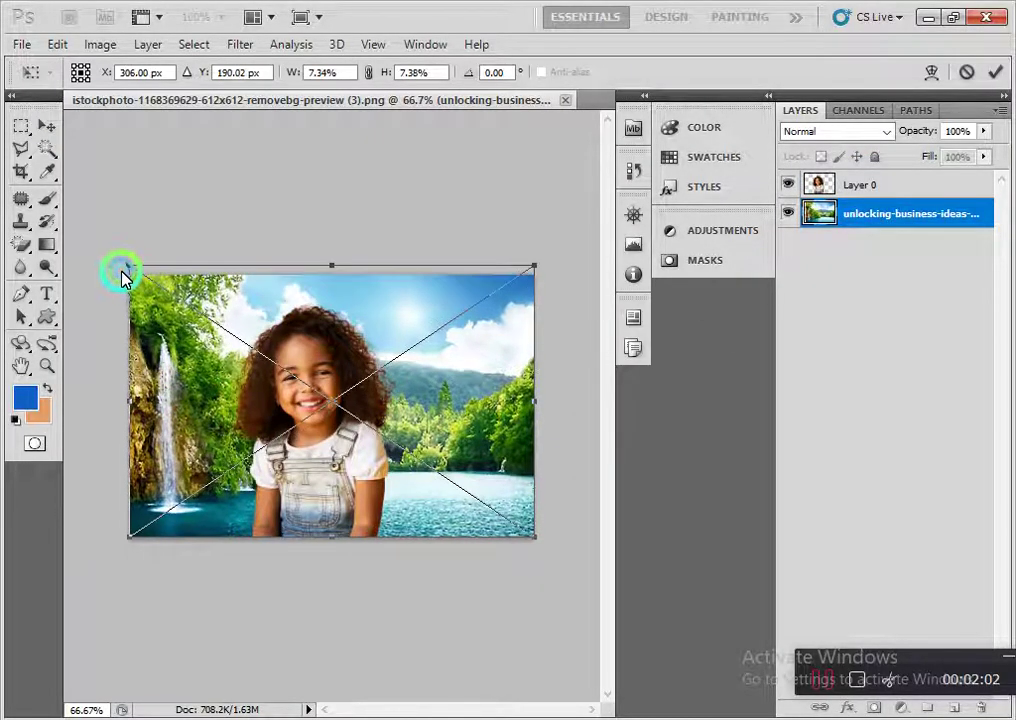
pyautogui.press('Return')
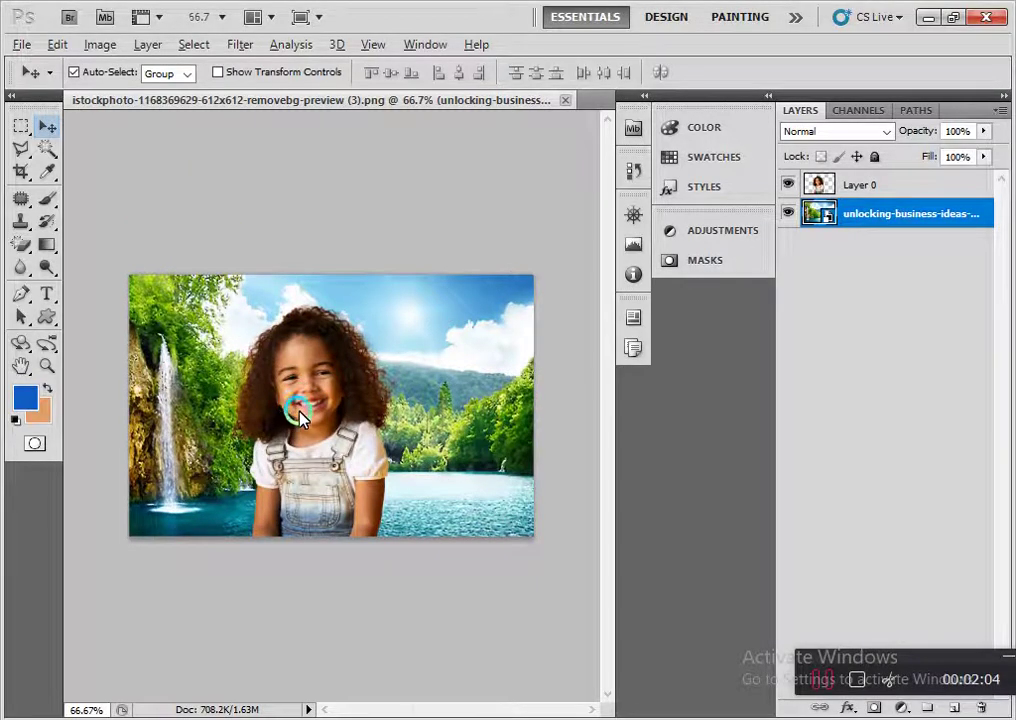
# Zoom in on the girl's face, zoom back out, and close the floating panel group.
pyautogui.keyDown('ctrl'); pyautogui.click(293, 412); pyautogui.keyUp('ctrl')
pyautogui.moveTo(358, 425); pyautogui.dragTo(492, 305)
pyautogui.keyDown('ctrl'); pyautogui.keyDown('alt'); pyautogui.click(525, 322); pyautogui.keyUp('alt'); pyautogui.keyUp('ctrl')
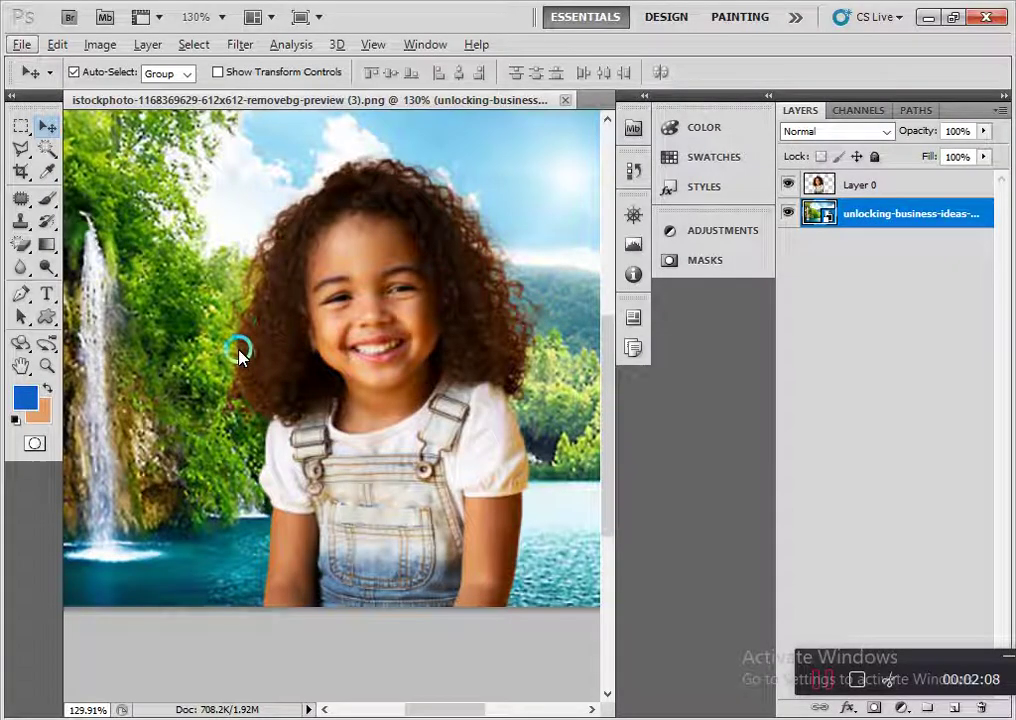
pyautogui.moveTo(451, 250); pyautogui.dragTo(469, 327)
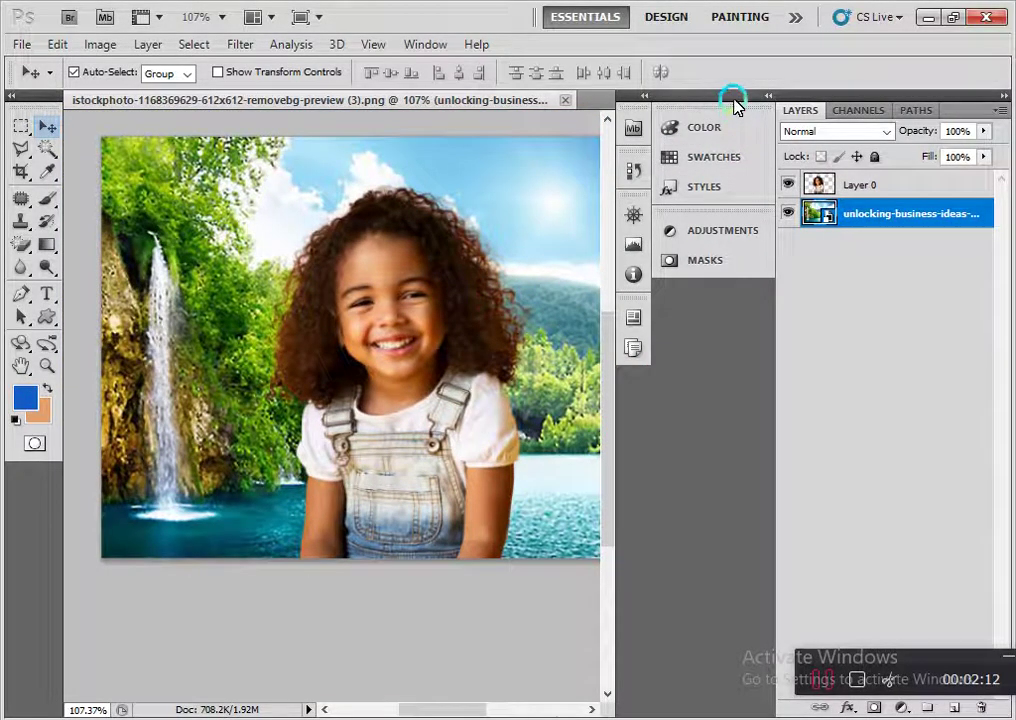
pyautogui.moveTo(733, 105); pyautogui.dragTo(533, 288)
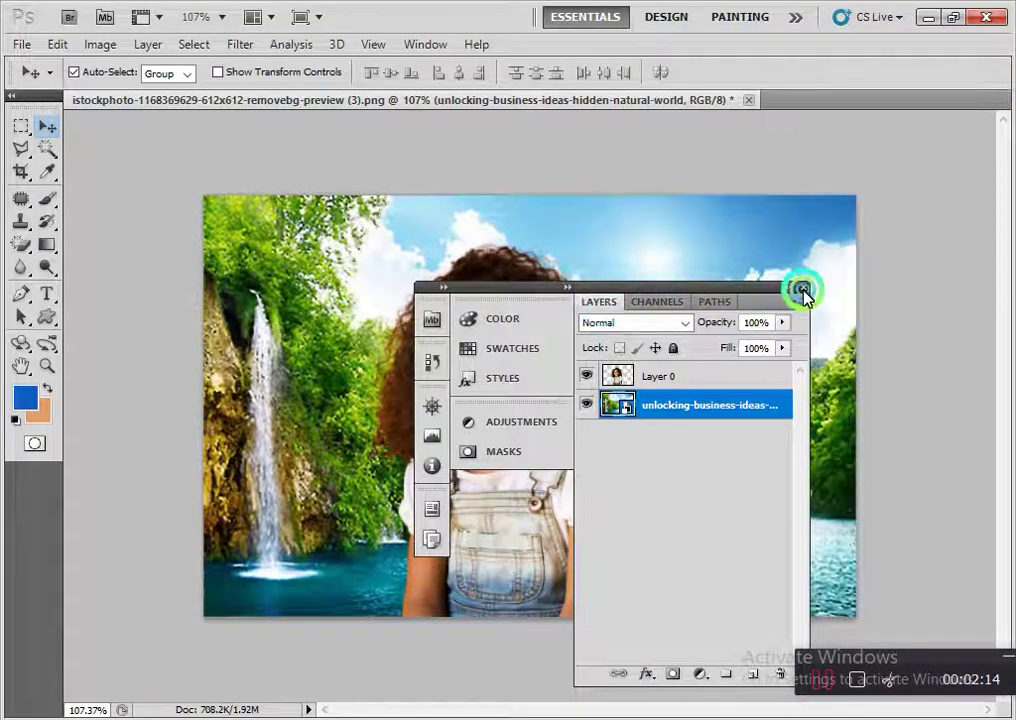
pyautogui.click(801, 289)
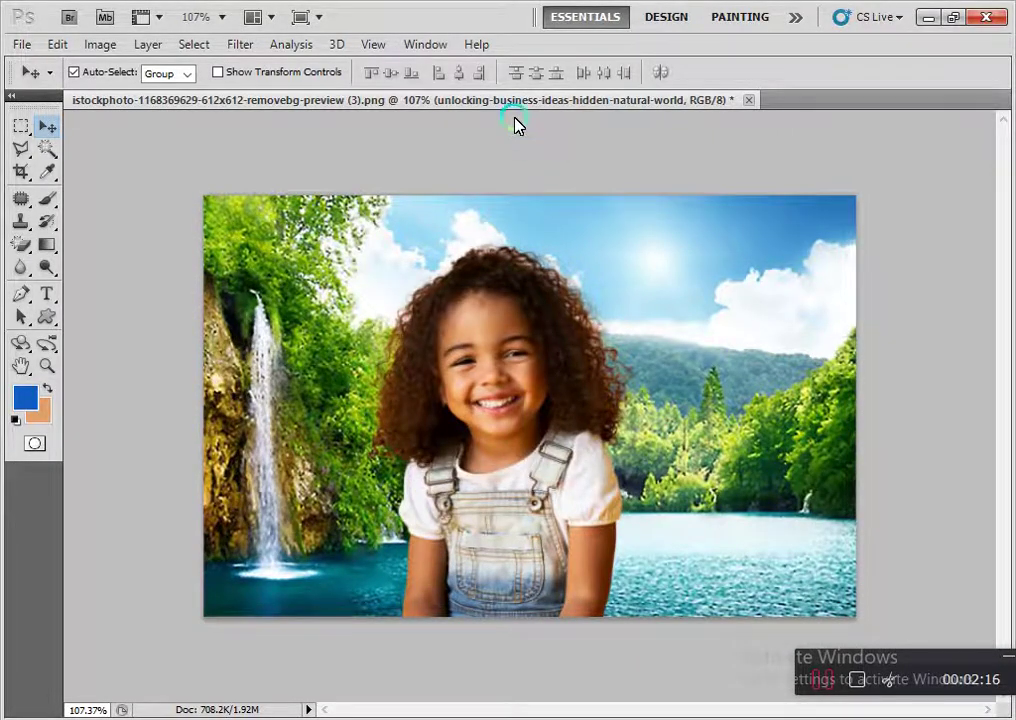
pyautogui.click(437, 50)
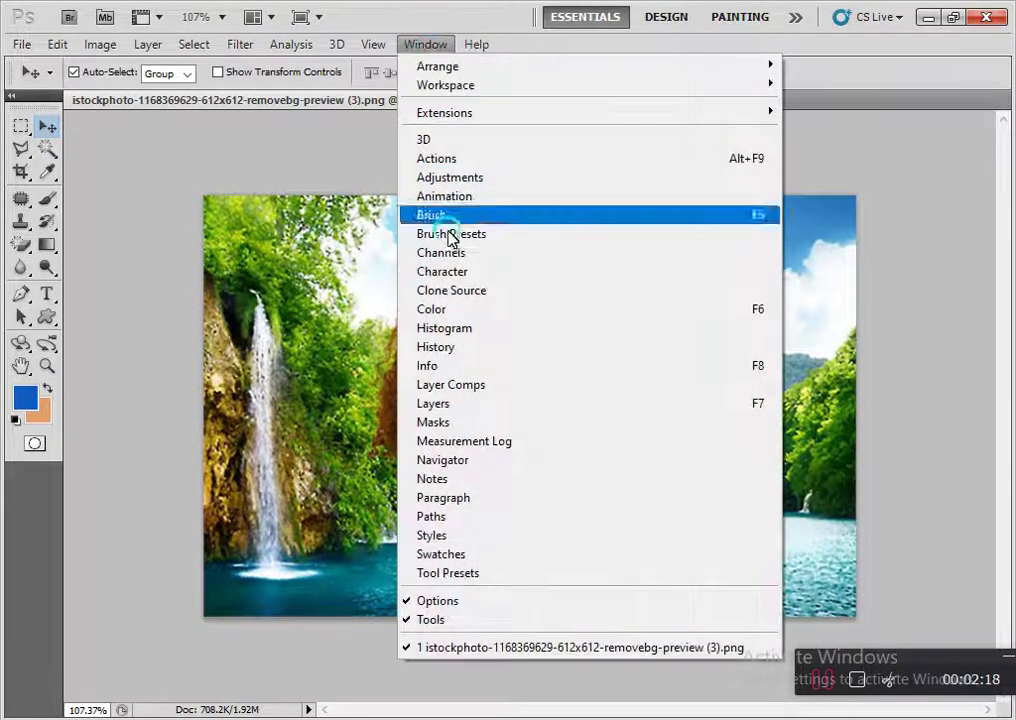
# Reopen the Layers panel and close the extra History and Mini Bridge panels.
pyautogui.click(464, 407)
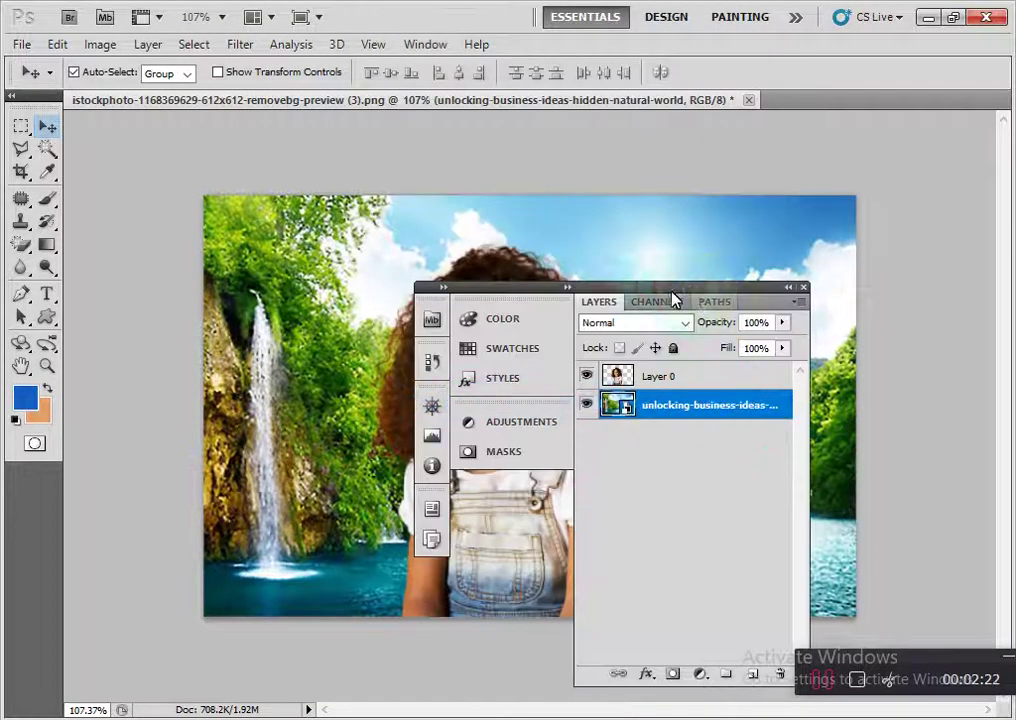
pyautogui.moveTo(628, 289); pyautogui.dragTo(828, 112)
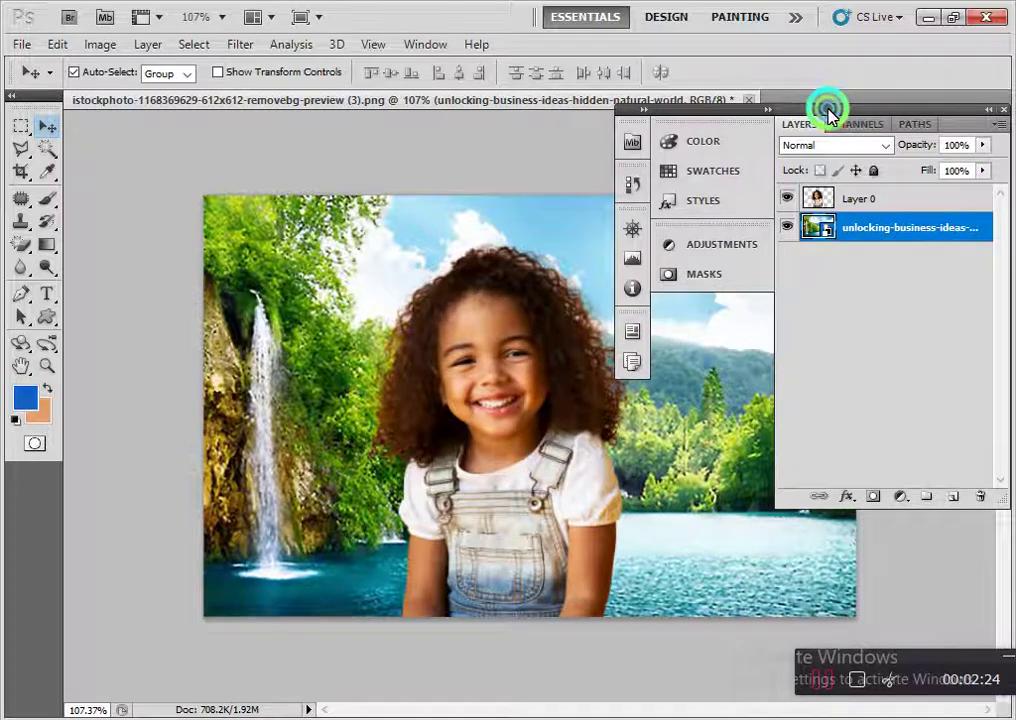
pyautogui.click(768, 108)
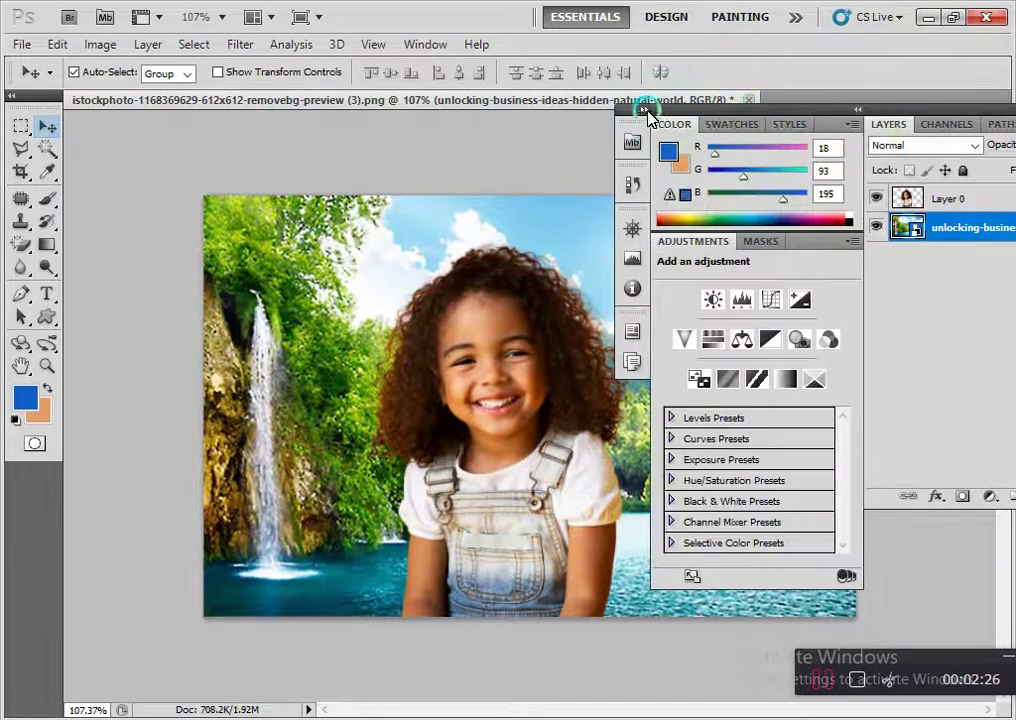
pyautogui.click(646, 110)
pyautogui.click(830, 118)
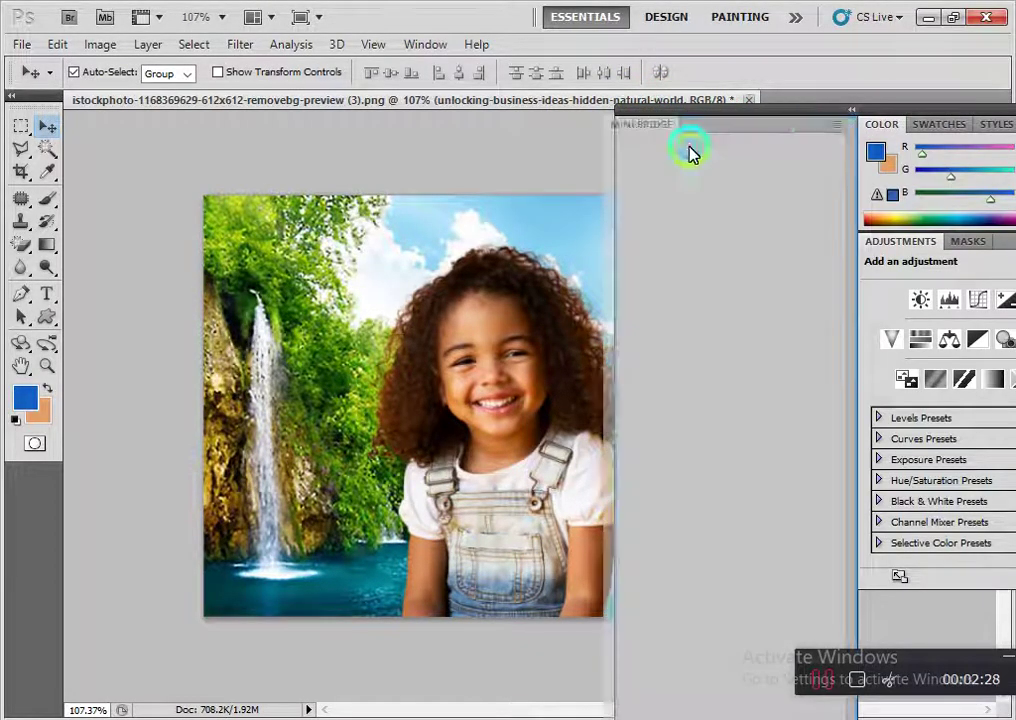
pyautogui.moveTo(772, 120); pyautogui.dragTo(560, 197)
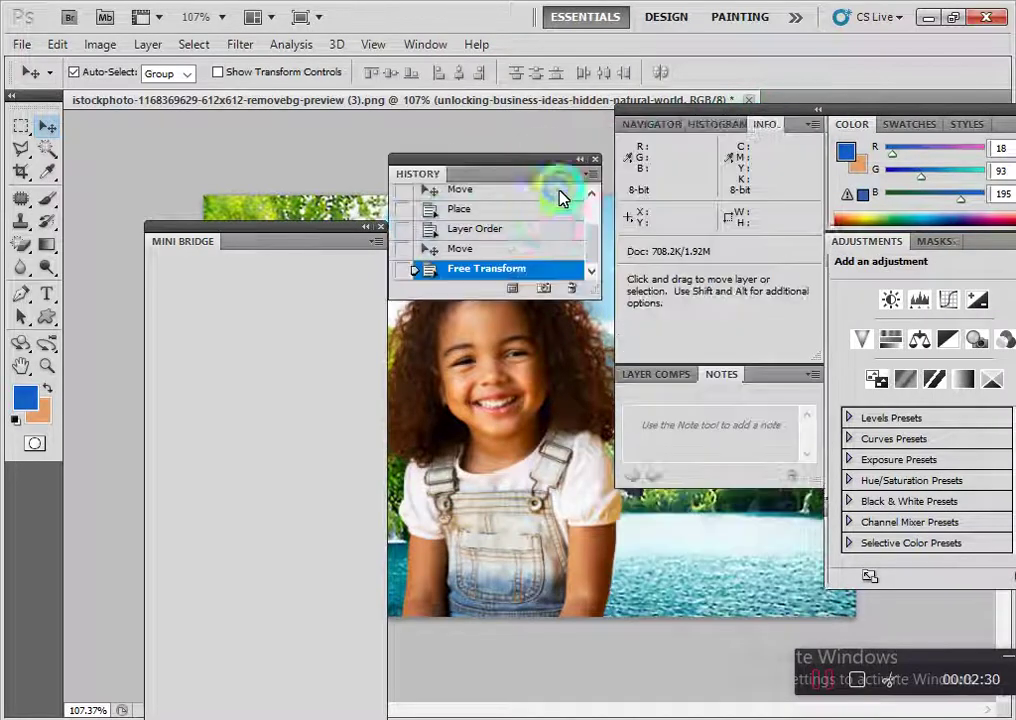
pyautogui.click(587, 164)
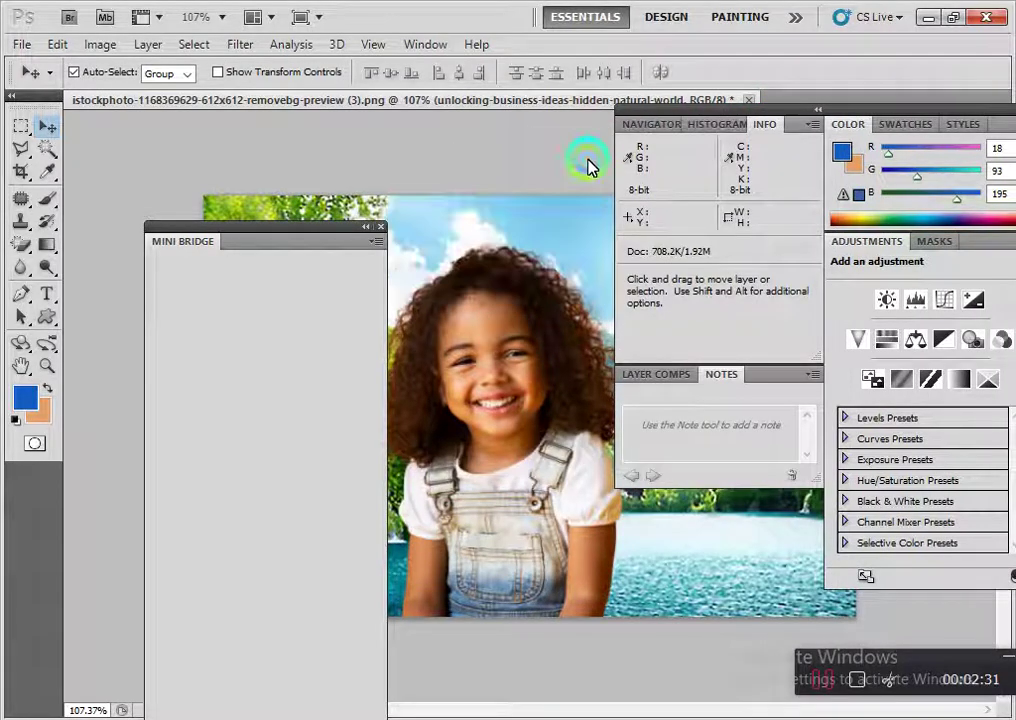
pyautogui.click(380, 227)
# Dock the remaining panels at the right and select the girl's layer.
pyautogui.moveTo(780, 116)
pyautogui.mouseDown()
pyautogui.moveTo(537, 170)
pyautogui.moveTo(660, 128)
pyautogui.moveTo(836, 107)
pyautogui.mouseUp()
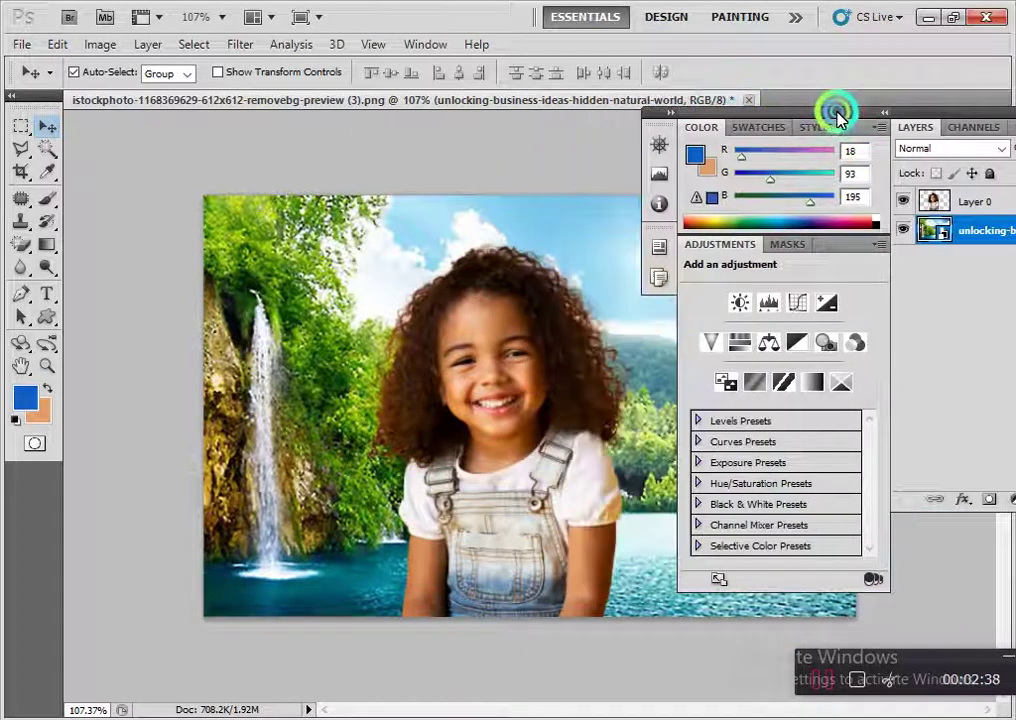
pyautogui.click(674, 115)
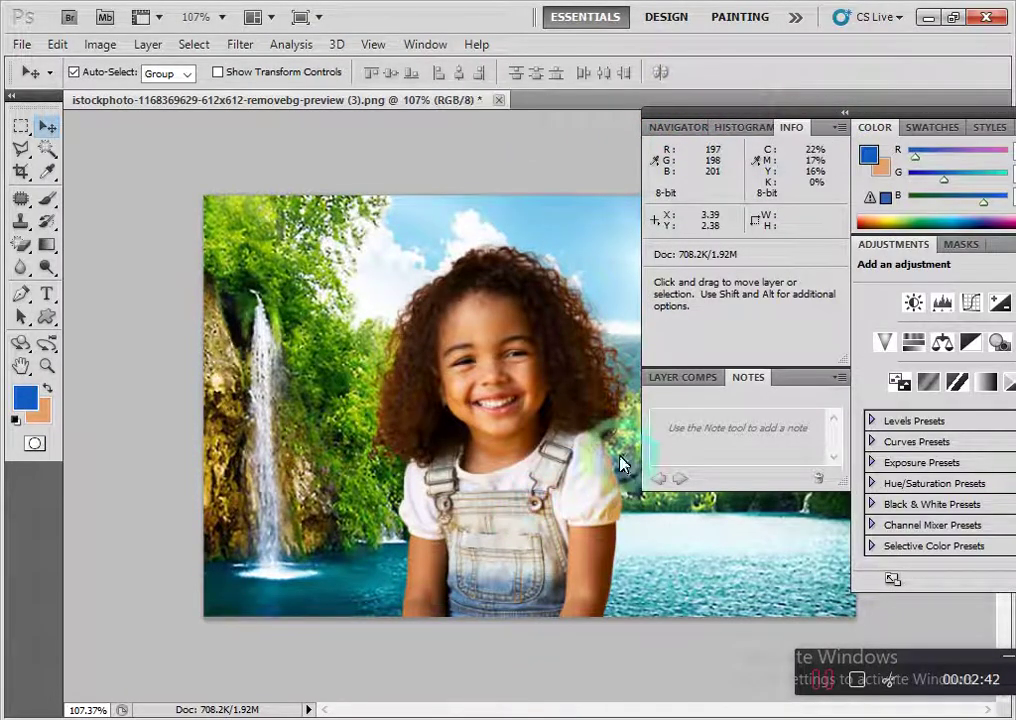
pyautogui.click(490, 372)
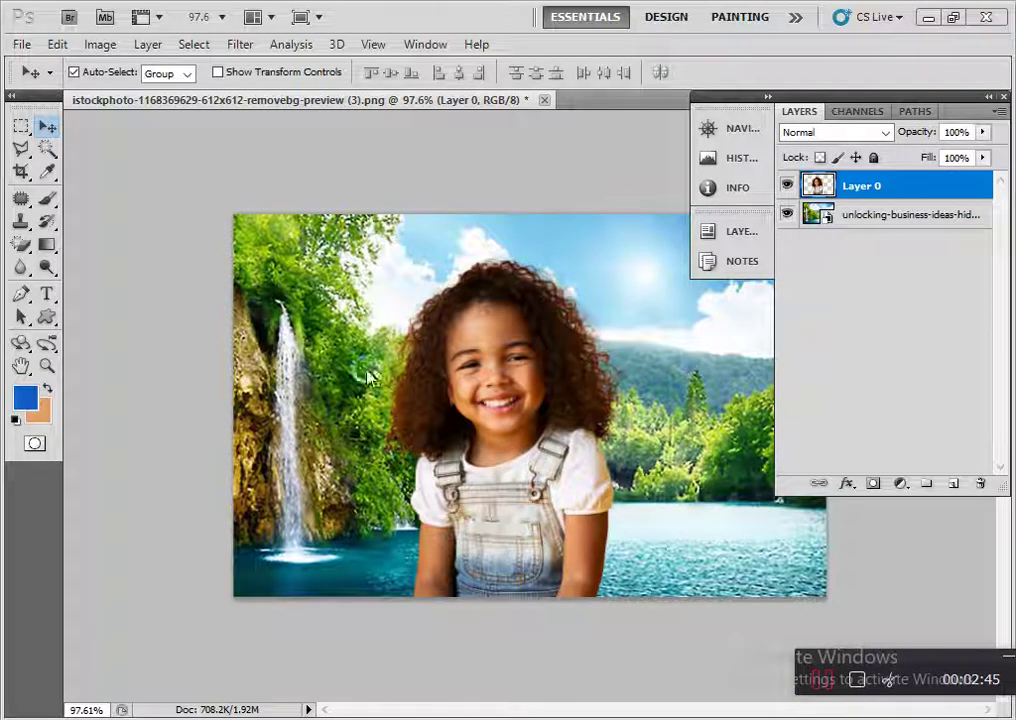
pyautogui.click(460, 284)
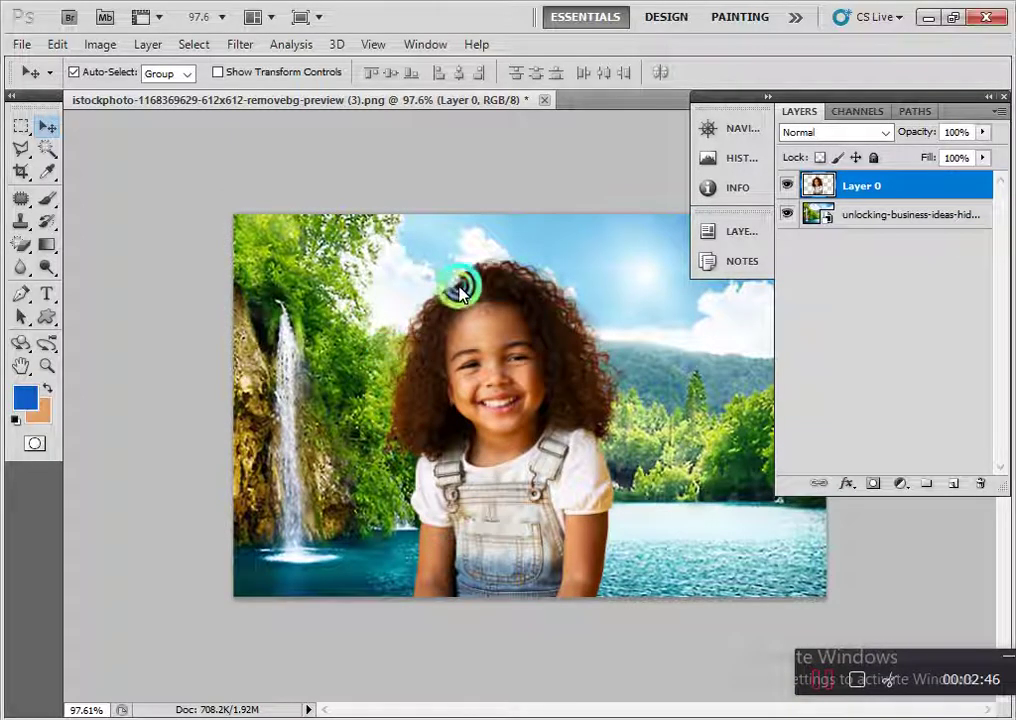
# Discard the composite and create Untitled-1 at 10 × 20 inches, 200 pixels/inch, white.
pyautogui.click(546, 101)
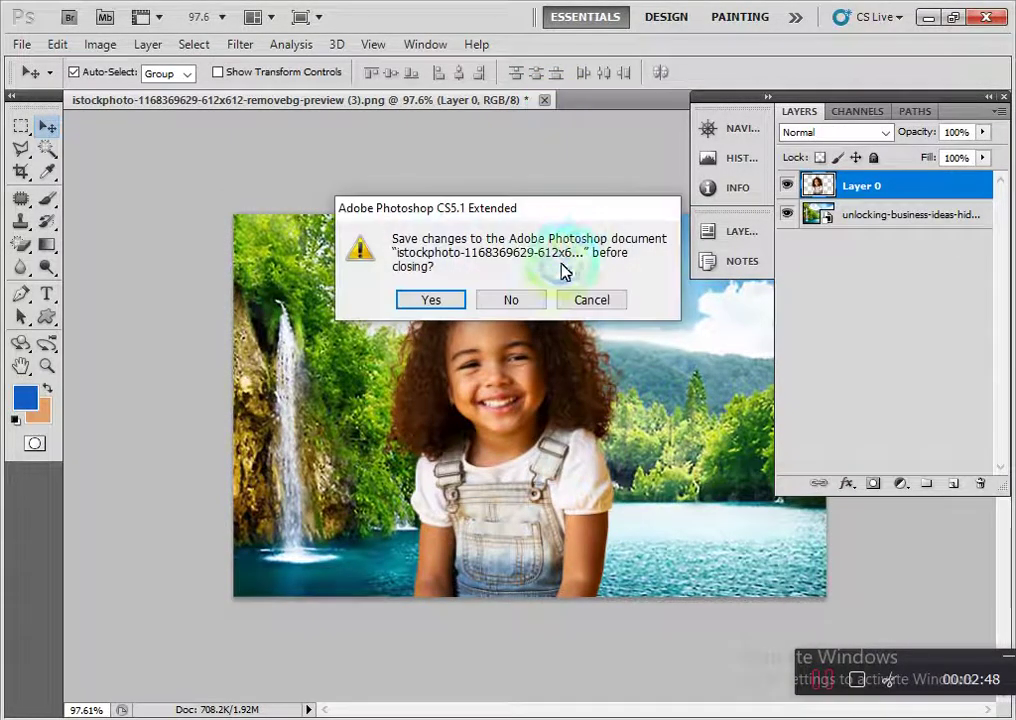
pyautogui.click(524, 301)
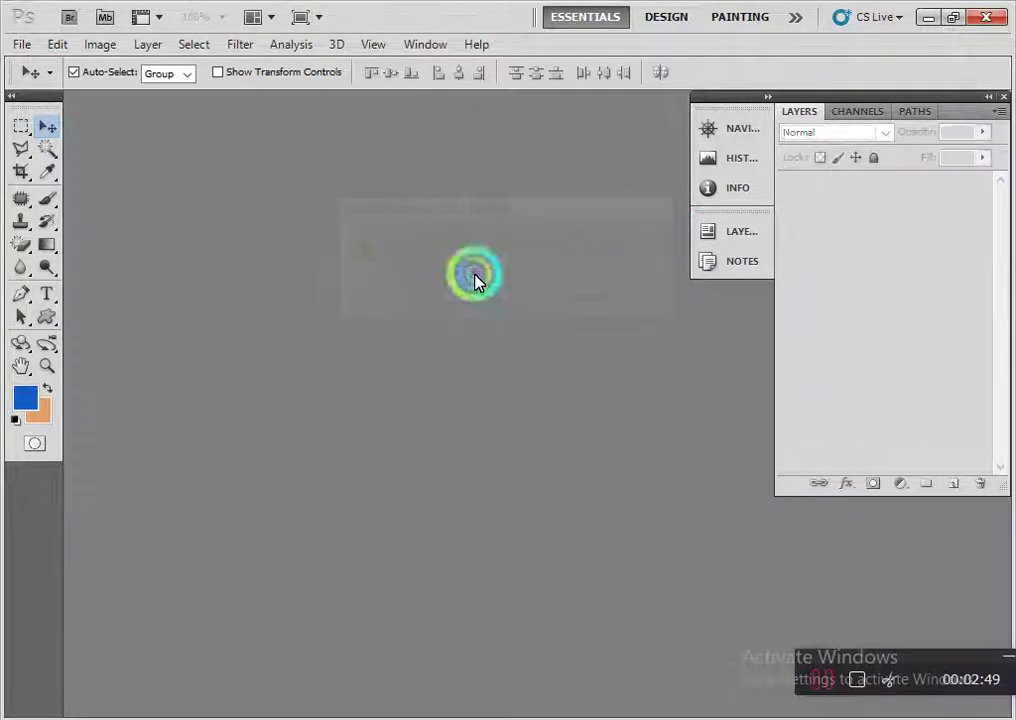
pyautogui.click(20, 45)
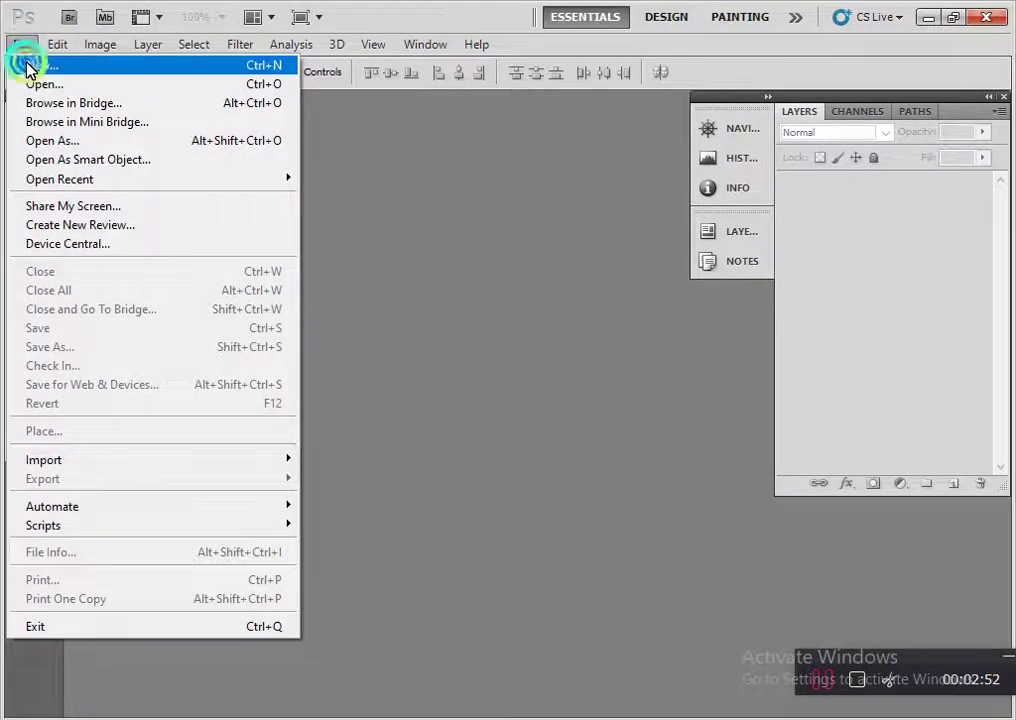
pyautogui.click(28, 66)
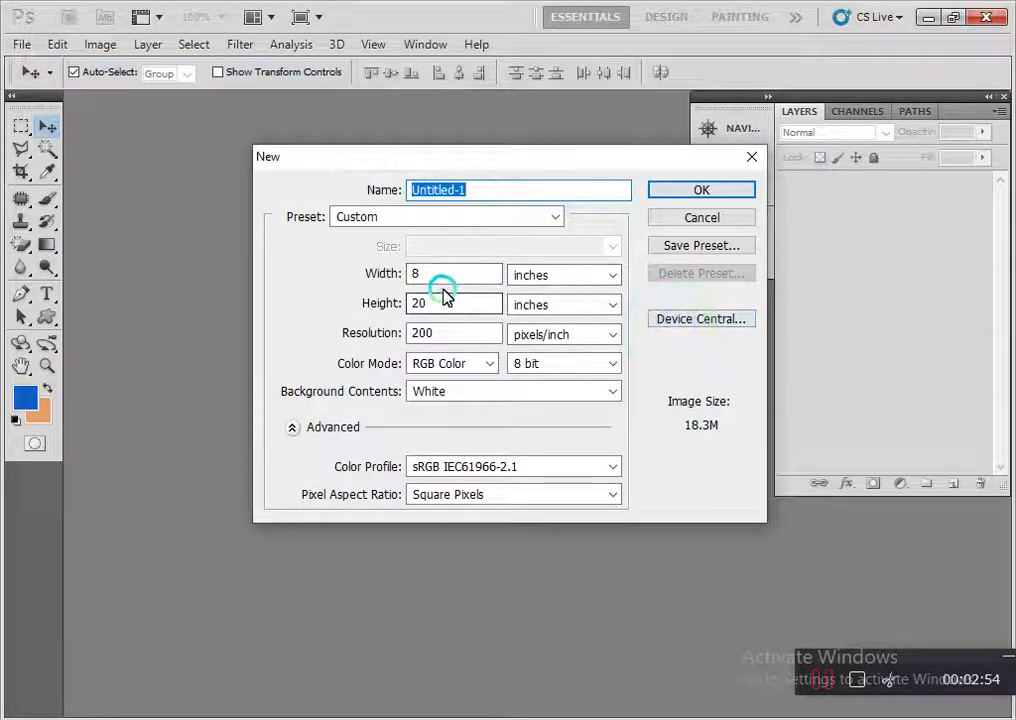
pyautogui.doubleClick(416, 279)
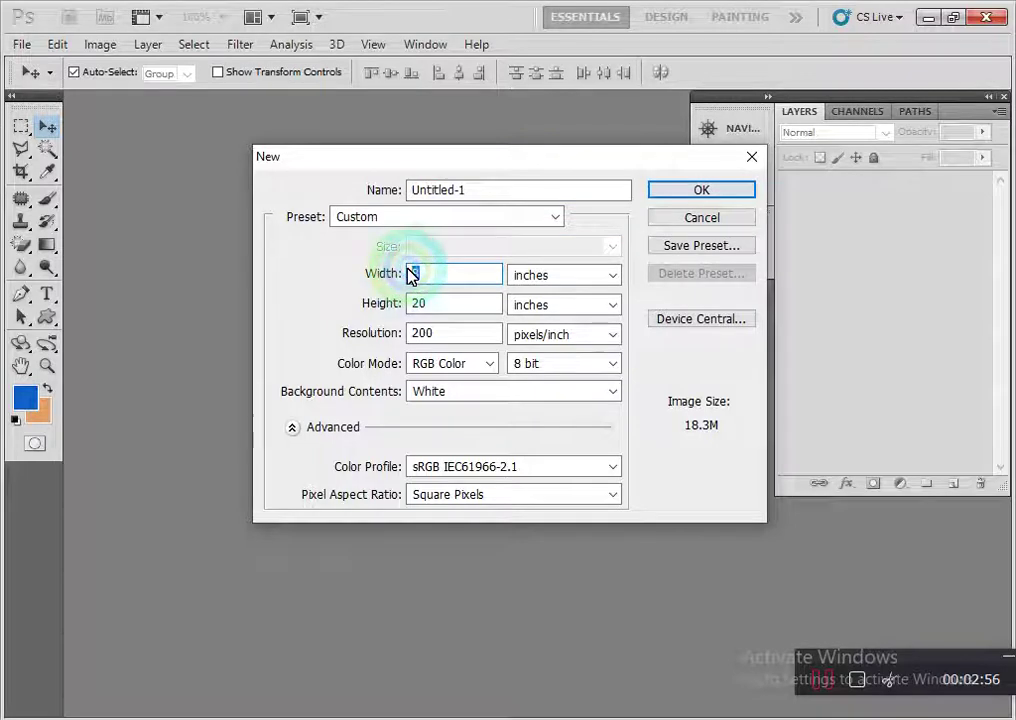
pyautogui.write('10')
pyautogui.click(456, 335)
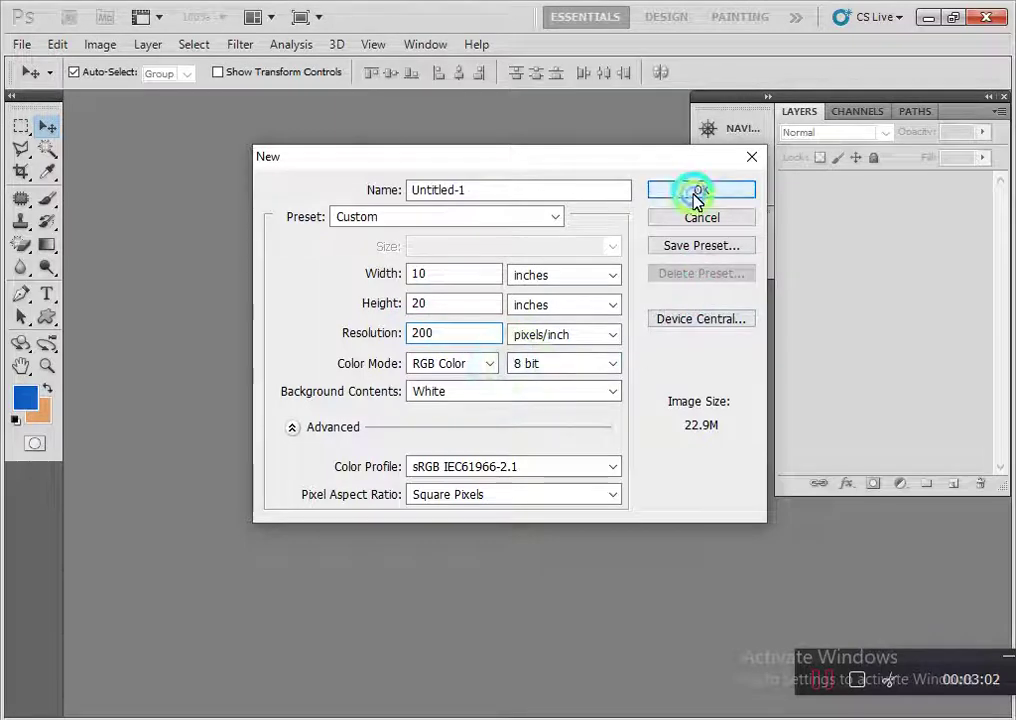
pyautogui.click(697, 192)
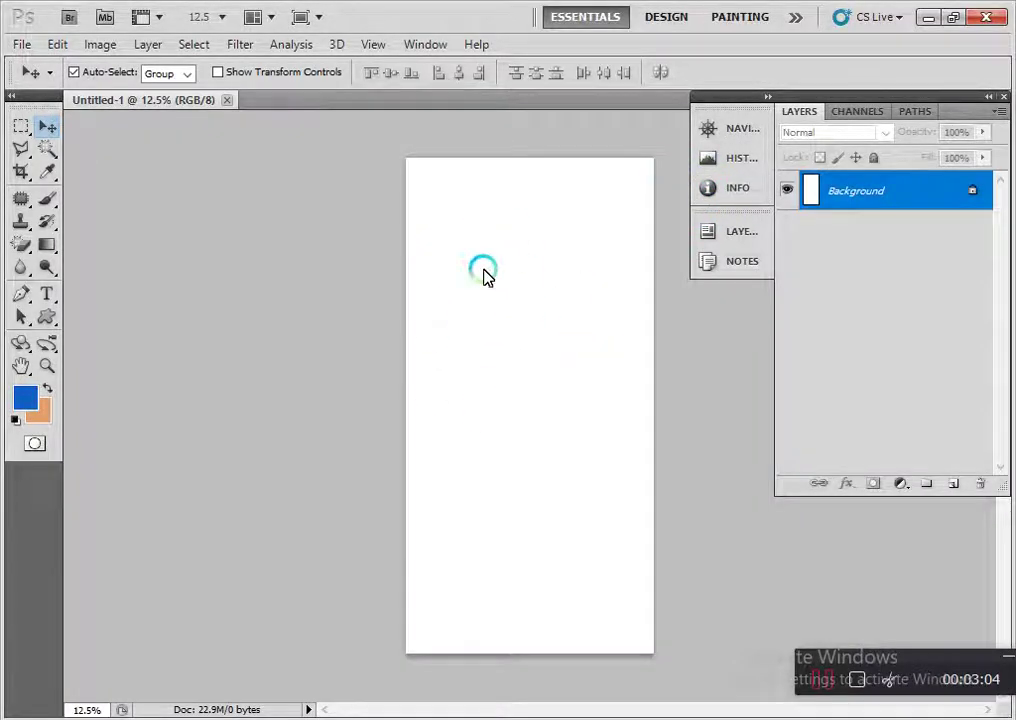
# Convert the background to Layer 0 and add a new empty Layer 1.
pyautogui.doubleClick(922, 200)
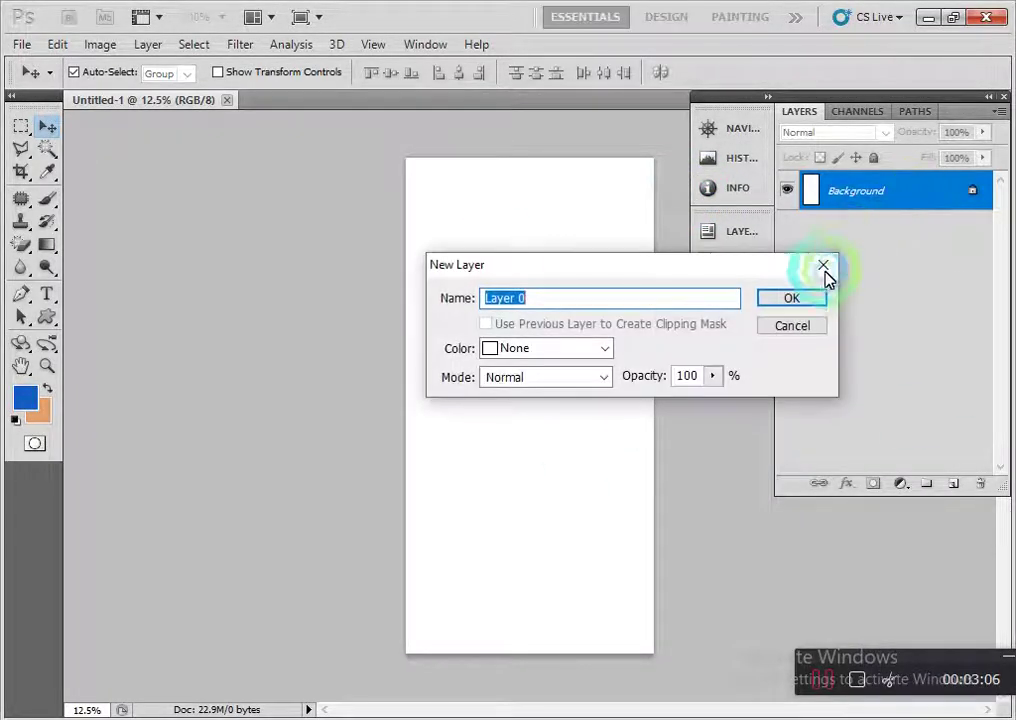
pyautogui.click(800, 296)
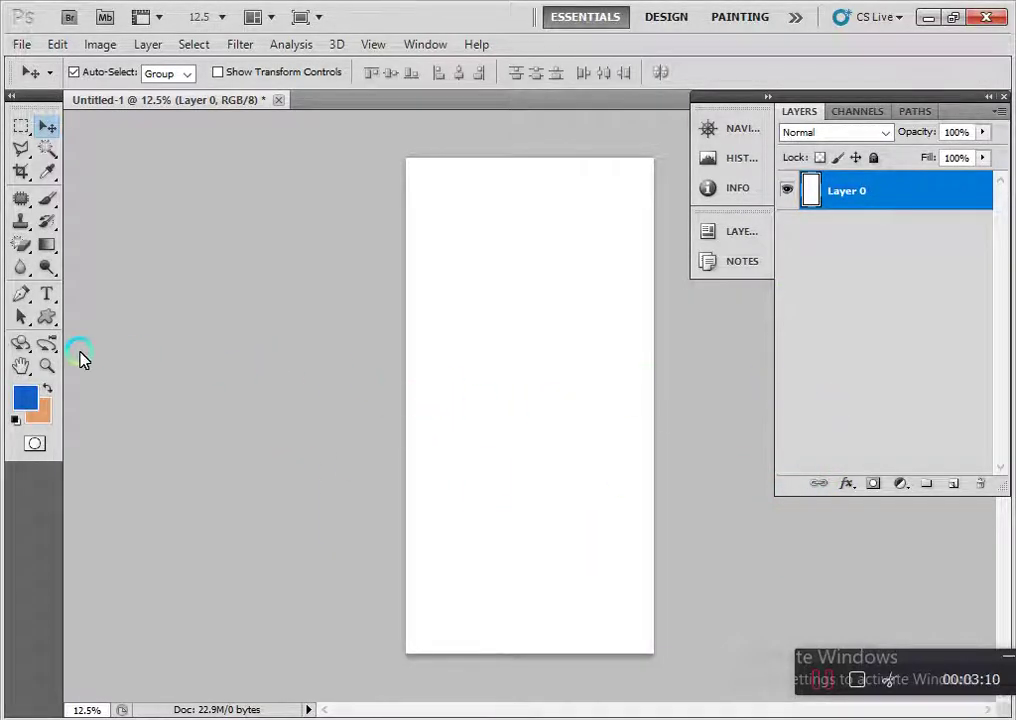
pyautogui.click(955, 485)
# Fill an inset rectangular selection with peach, then deselect it.
pyautogui.click(21, 126)
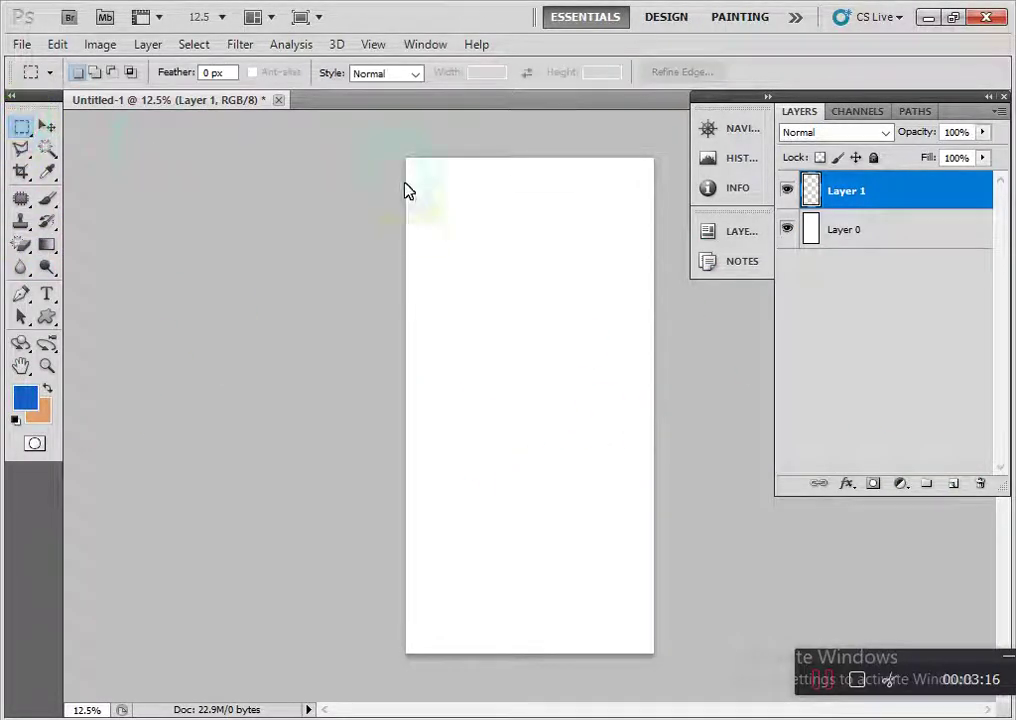
pyautogui.moveTo(425, 188); pyautogui.dragTo(640, 637)
pyautogui.moveTo(641, 637); pyautogui.dragTo(638, 634)
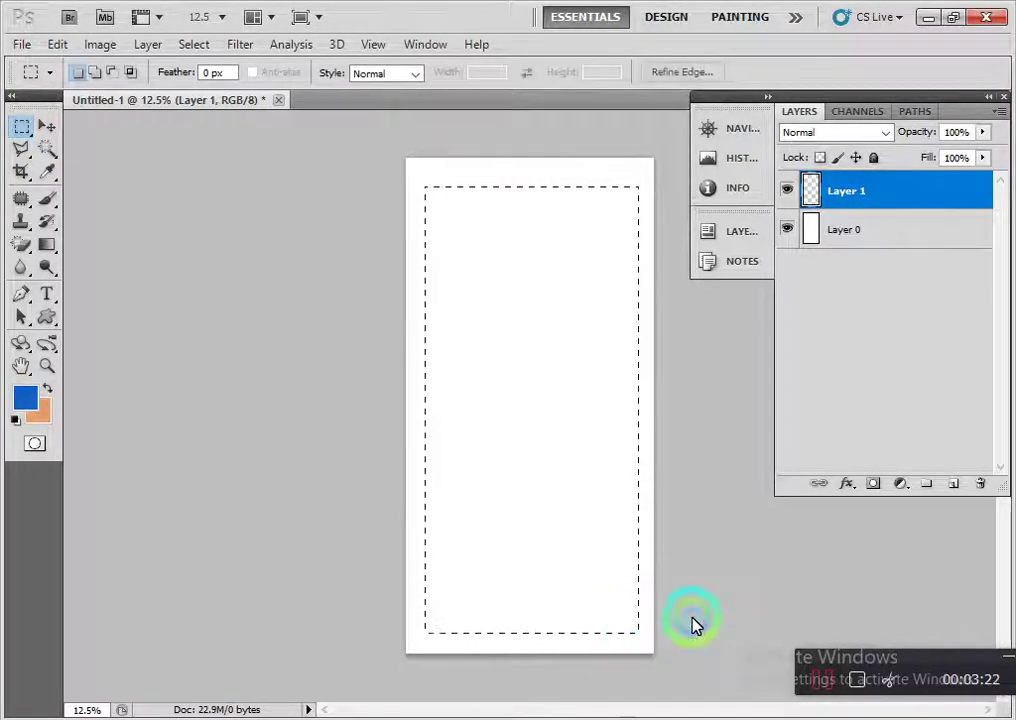
pyautogui.hotkey('ctrl', 'BackSpace')
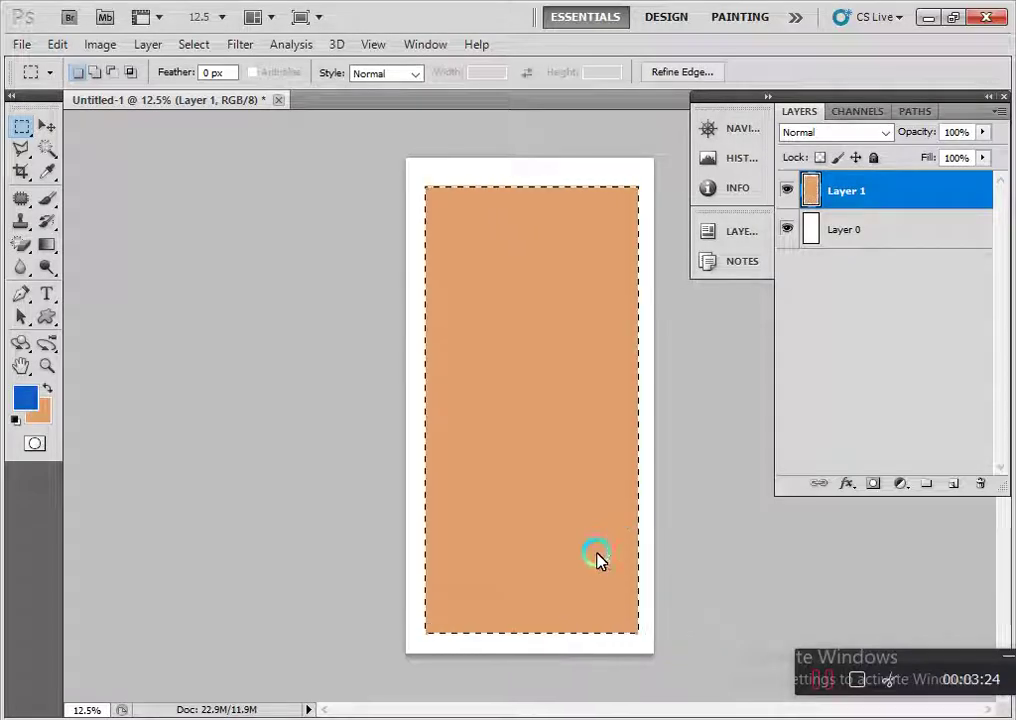
pyautogui.hotkey('ctrl', 'd')
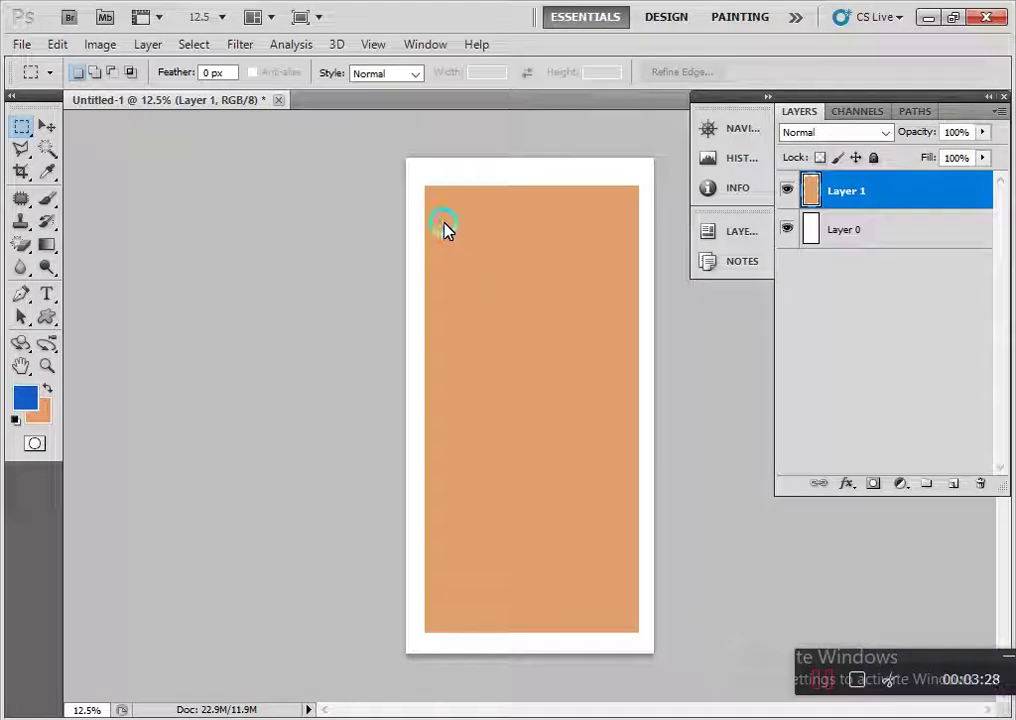
# Nudge the peach rectangle right and duplicate it as Layer 1 copy.
pyautogui.click(47, 126)
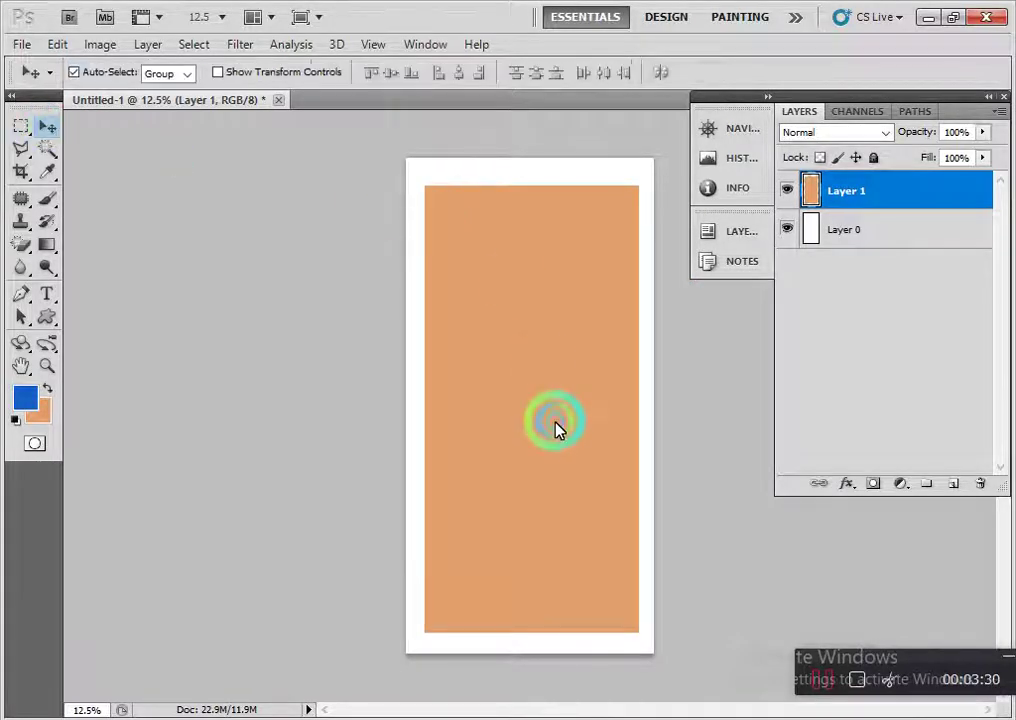
pyautogui.moveTo(556, 426); pyautogui.dragTo(560, 426)
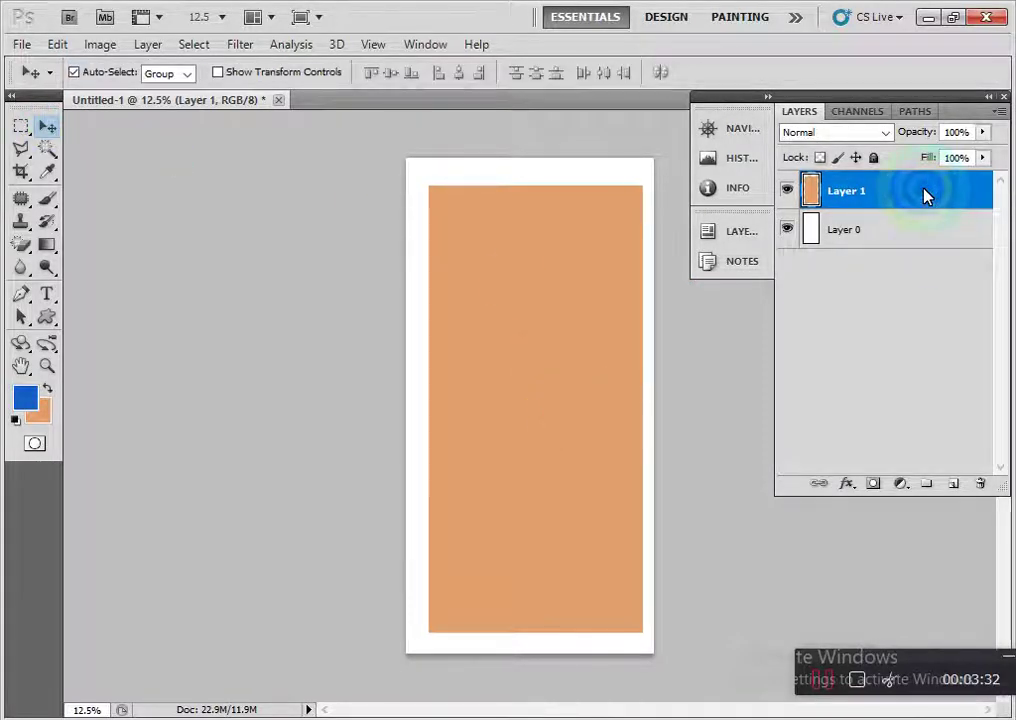
pyautogui.moveTo(923, 191); pyautogui.dragTo(923, 218)
pyautogui.click(891, 195)
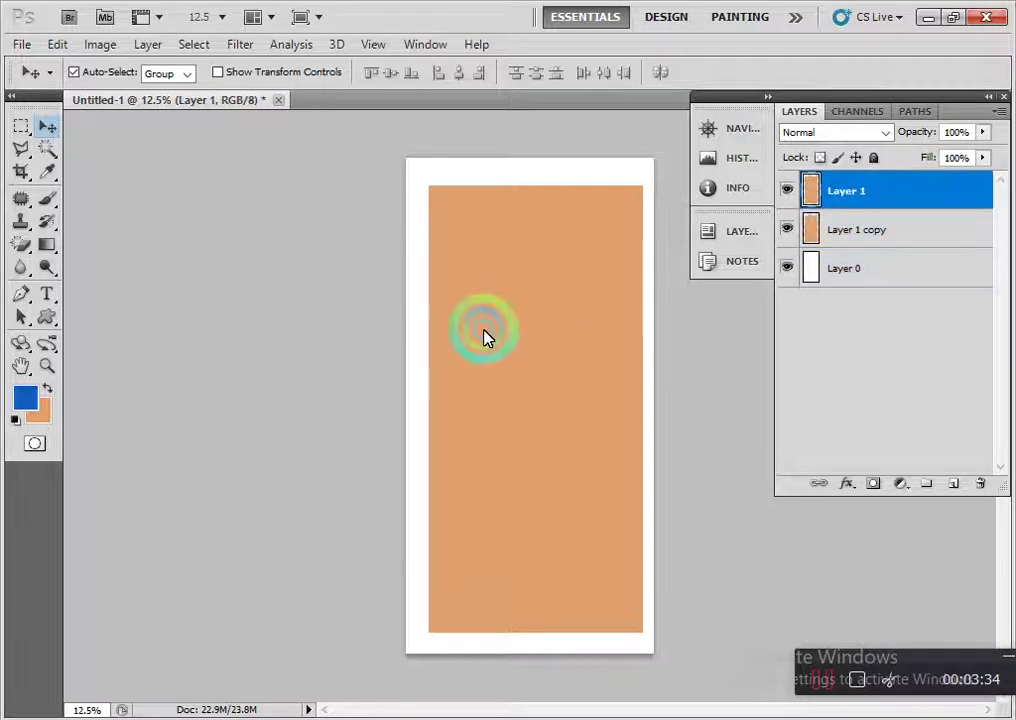
pyautogui.hotkey('ctrl', 't')
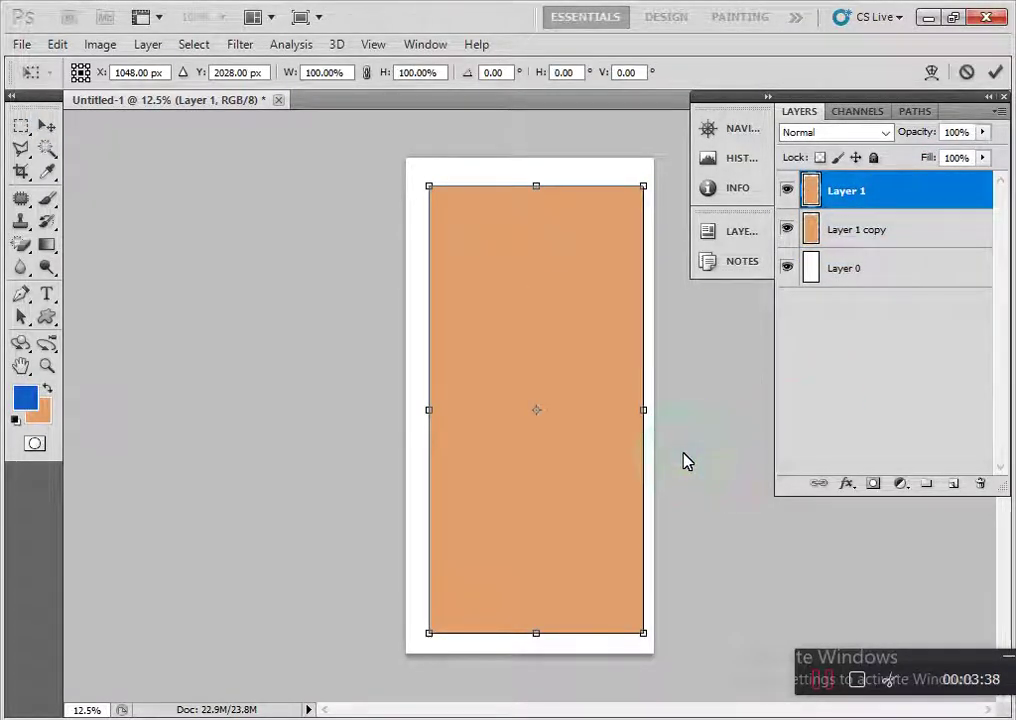
pyautogui.click(812, 498)
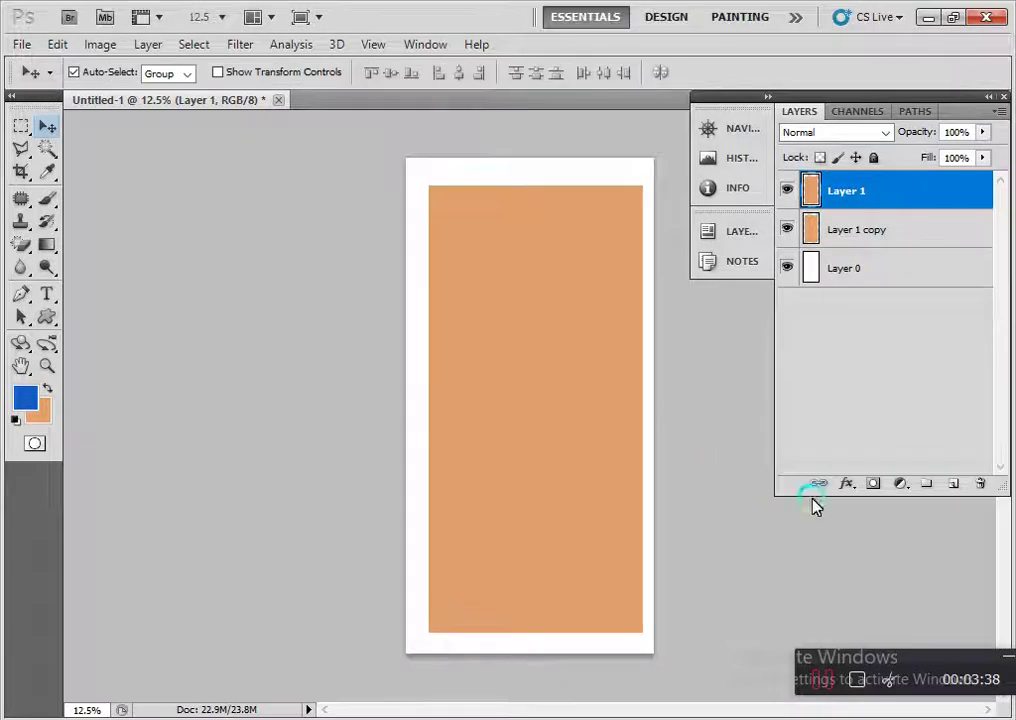
# Hide the white Layer 0 and shift both peach layers slightly left.
pyautogui.click(787, 270)
pyautogui.moveTo(365, 256); pyautogui.dragTo(696, 606)
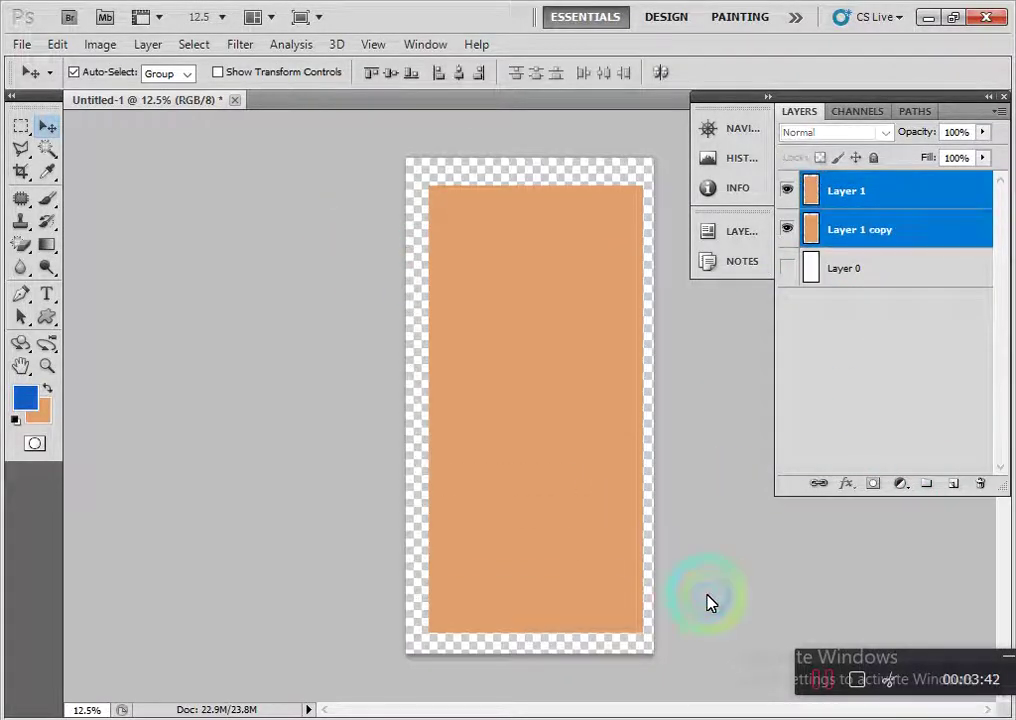
pyautogui.hotkey('shift', 'Left')
pyautogui.hotkey('shift', 'Left')
pyautogui.hotkey('shift', 'Left')
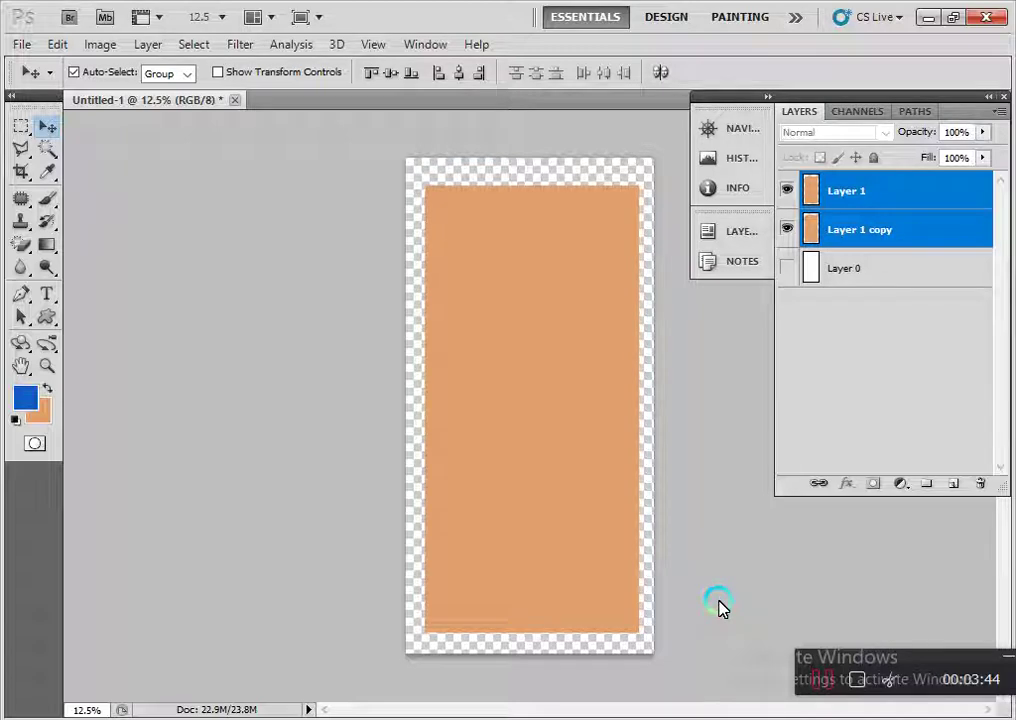
pyautogui.hotkey('shift', 'Left')
pyautogui.hotkey('shift', 'Left')
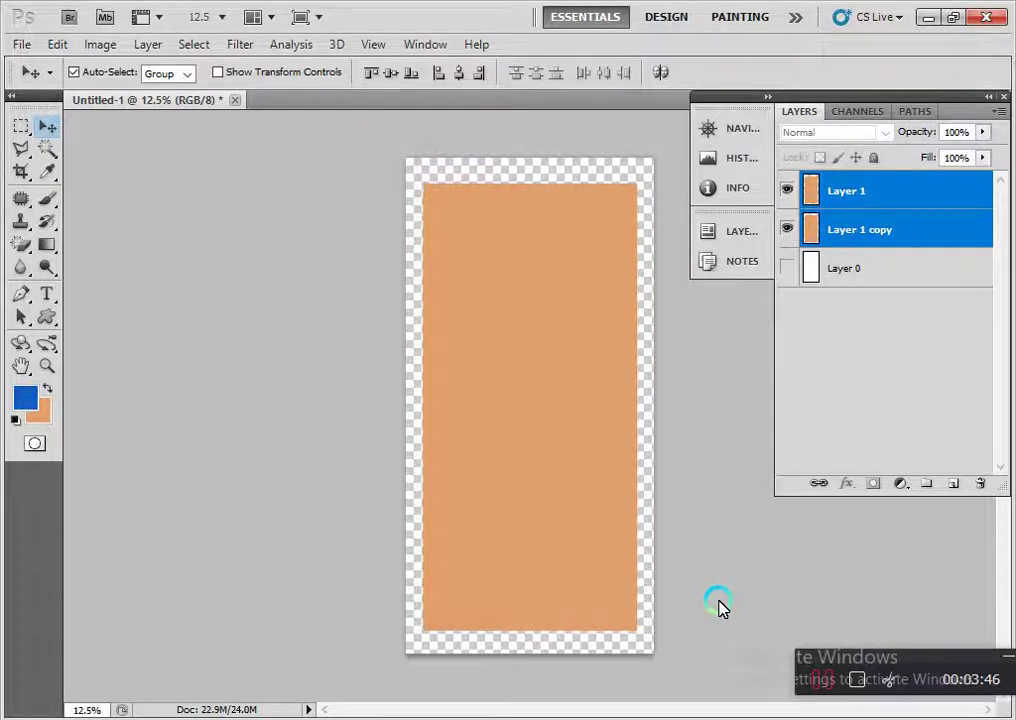
pyautogui.click(720, 608)
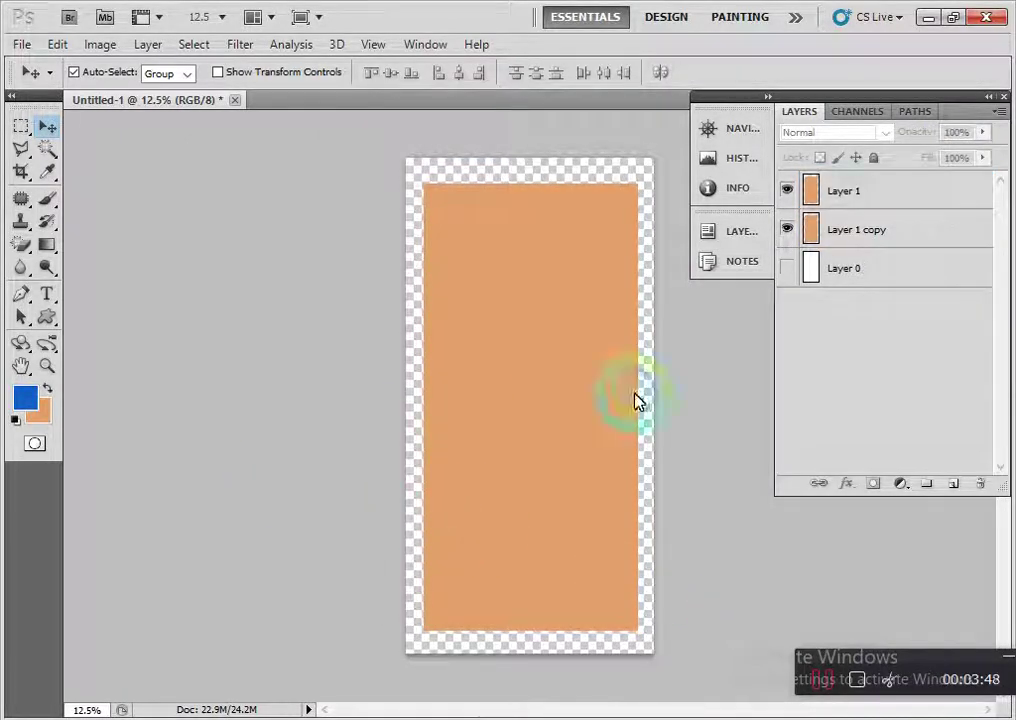
# Scale the top Layer 1 rectangle to about 83.82% around its centre.
pyautogui.click(865, 193)
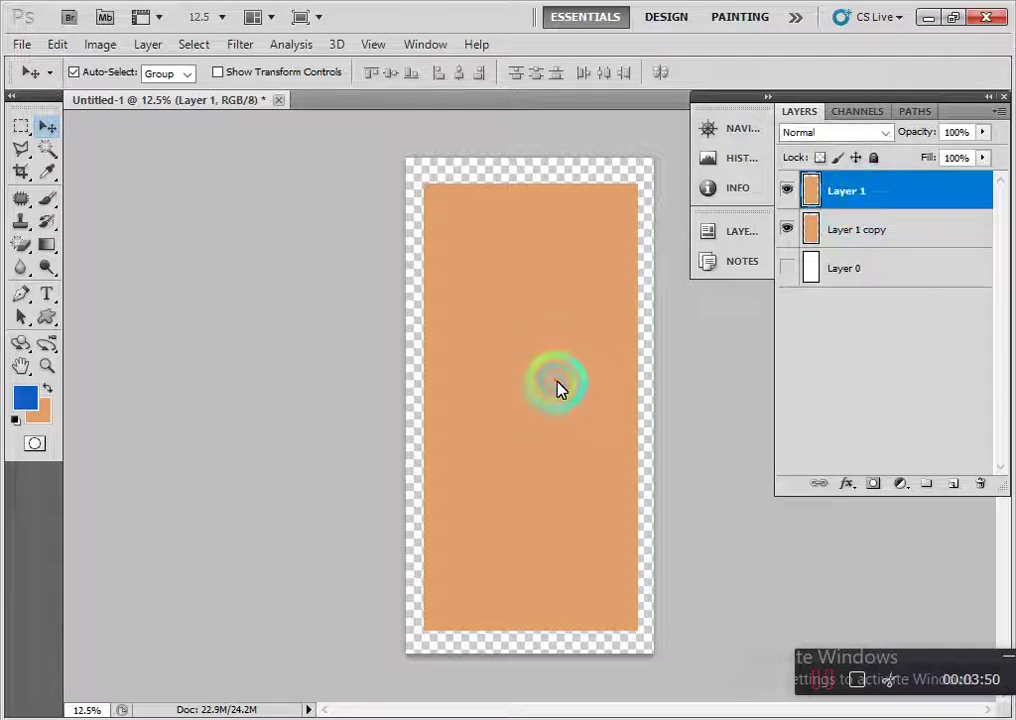
pyautogui.hotkey('ctrl', 't')
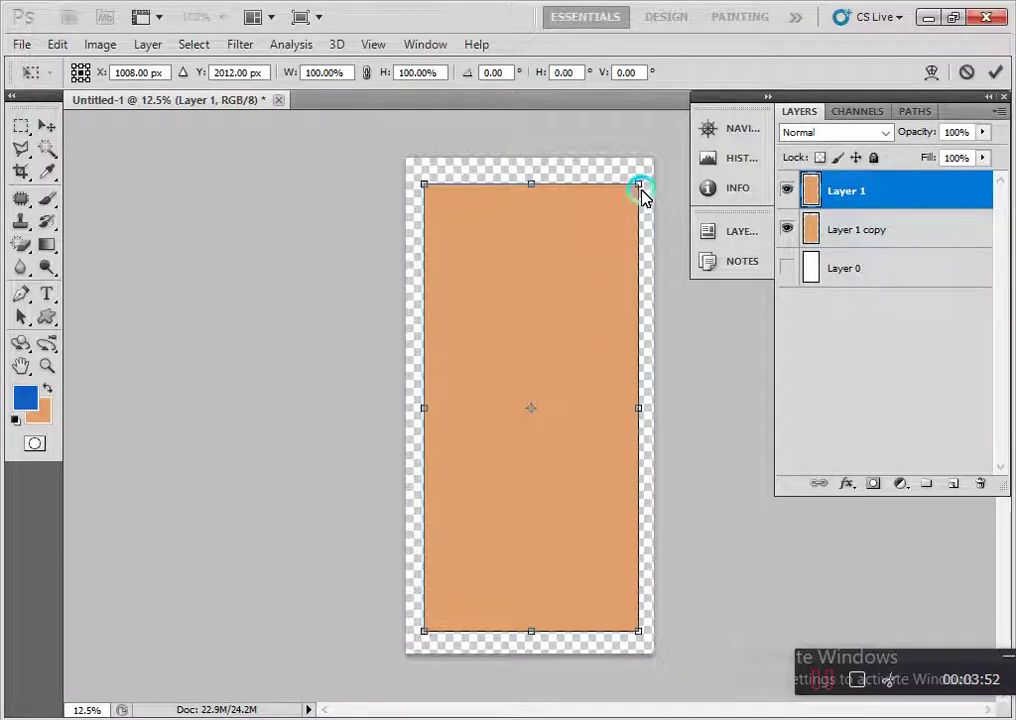
pyautogui.moveTo(641, 197); pyautogui.dragTo(600, 231)
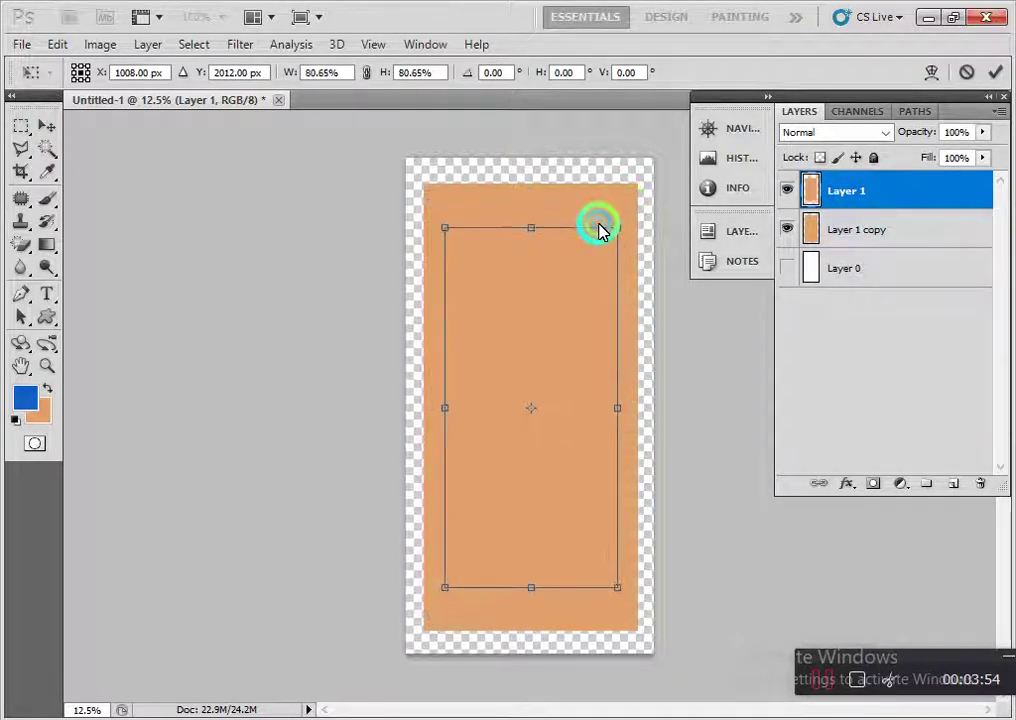
pyautogui.moveTo(600, 231); pyautogui.dragTo(612, 225)
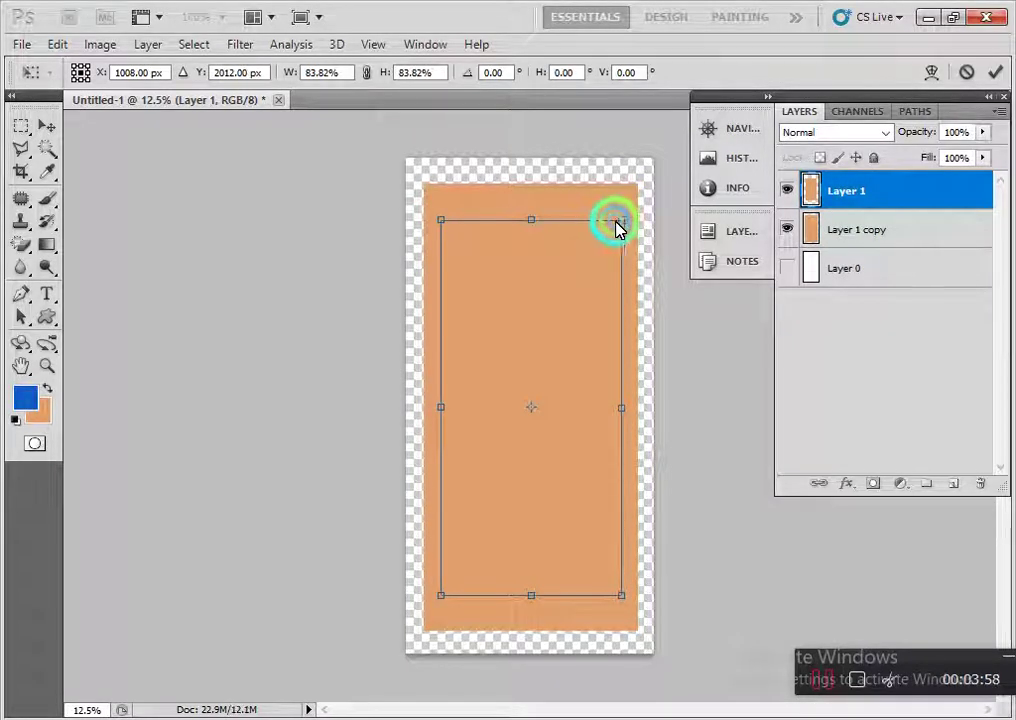
pyautogui.click(757, 513)
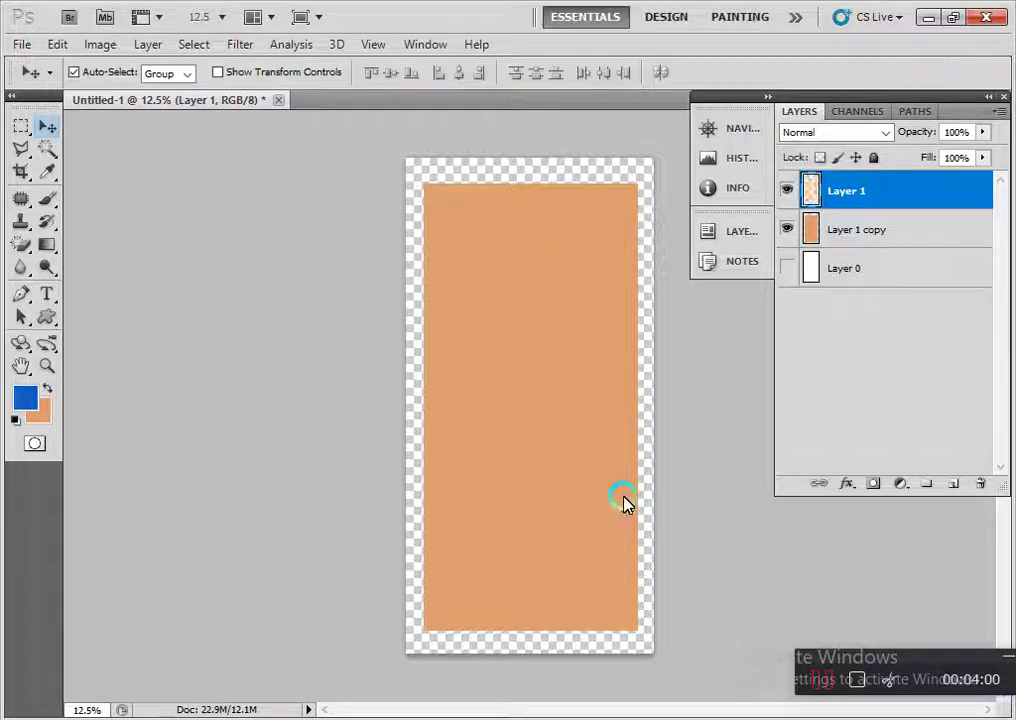
# Give Layer 1 a Bevel and Emboss layer style set to Pillow Emboss.
pyautogui.doubleClick(906, 193)
pyautogui.moveTo(600, 222); pyautogui.dragTo(828, 213)
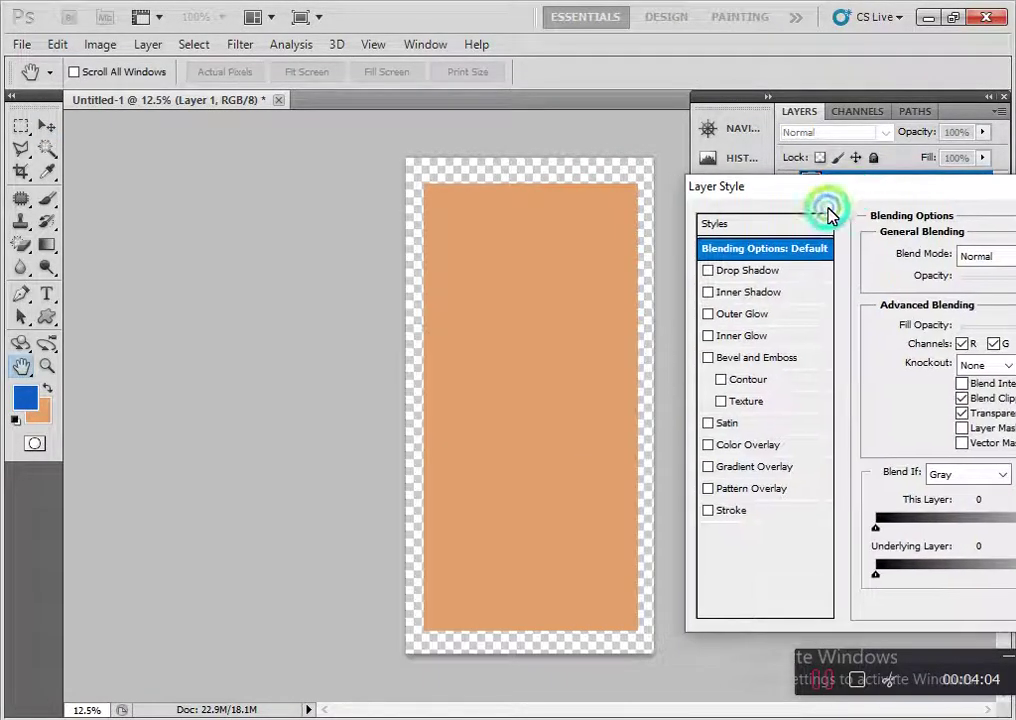
pyautogui.click(772, 357)
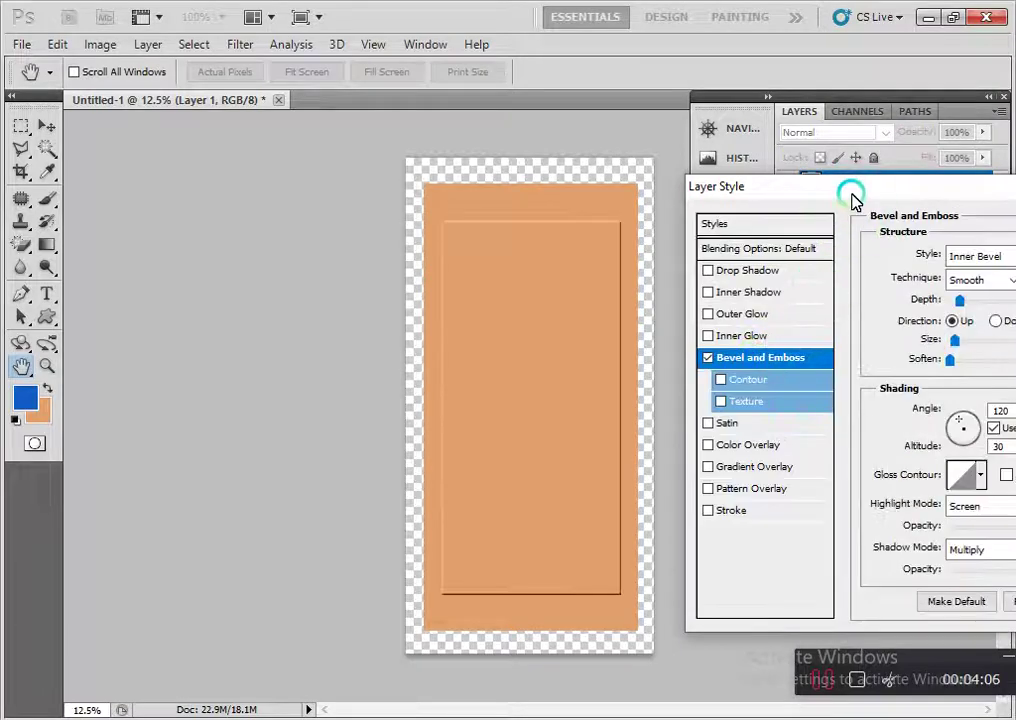
pyautogui.moveTo(853, 200); pyautogui.dragTo(788, 617)
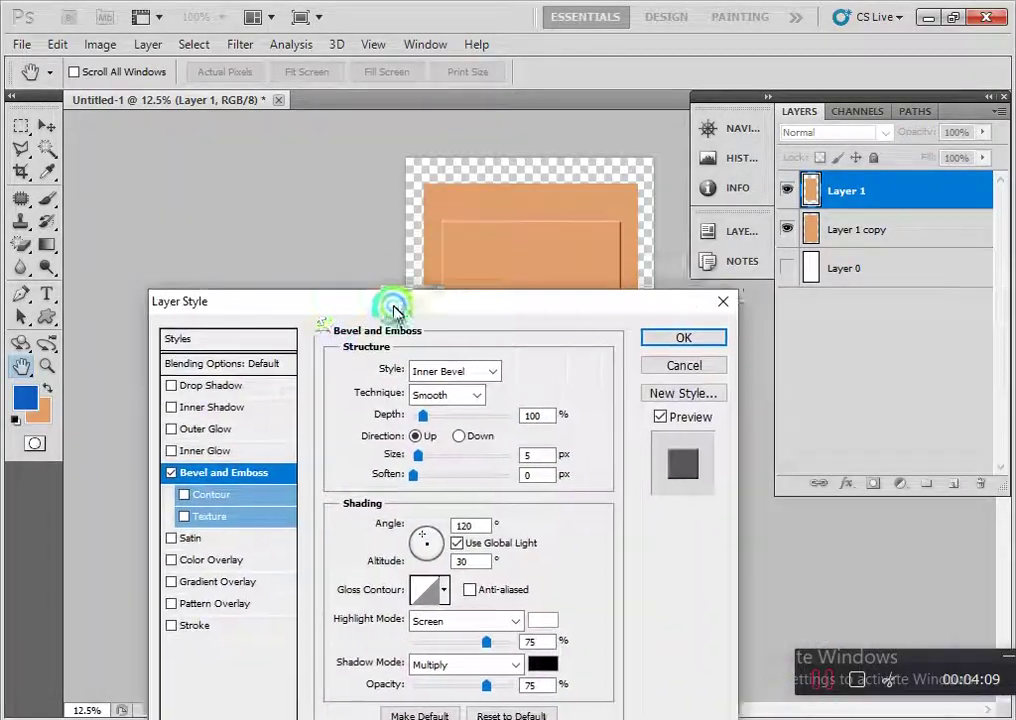
pyautogui.moveTo(788, 617); pyautogui.dragTo(600, 257)
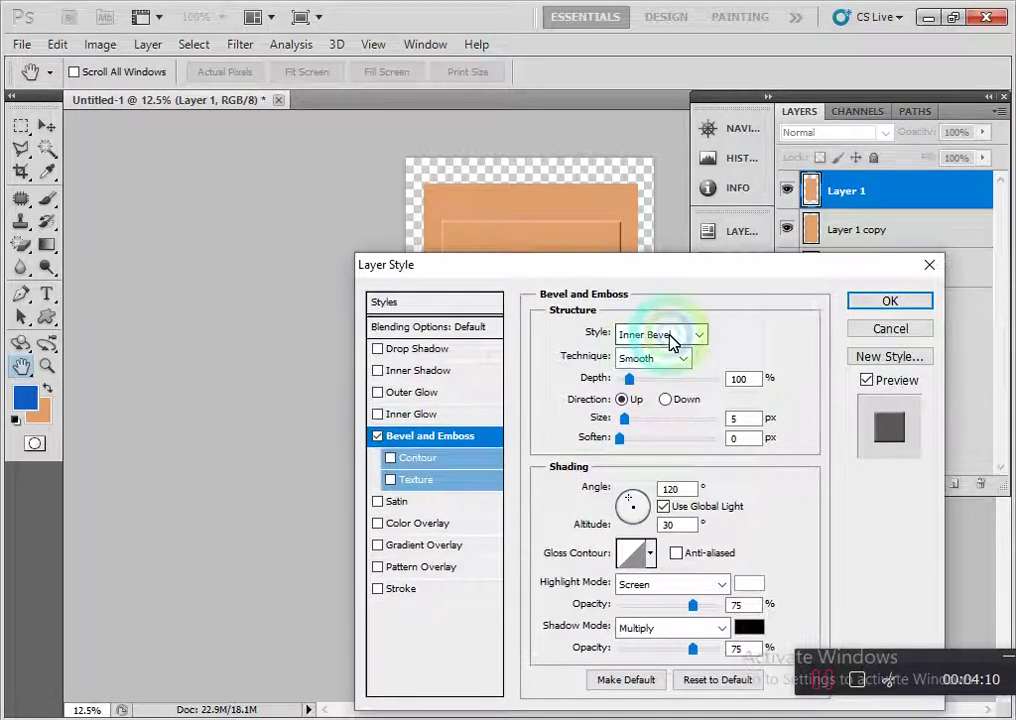
pyautogui.click(672, 338)
pyautogui.click(668, 401)
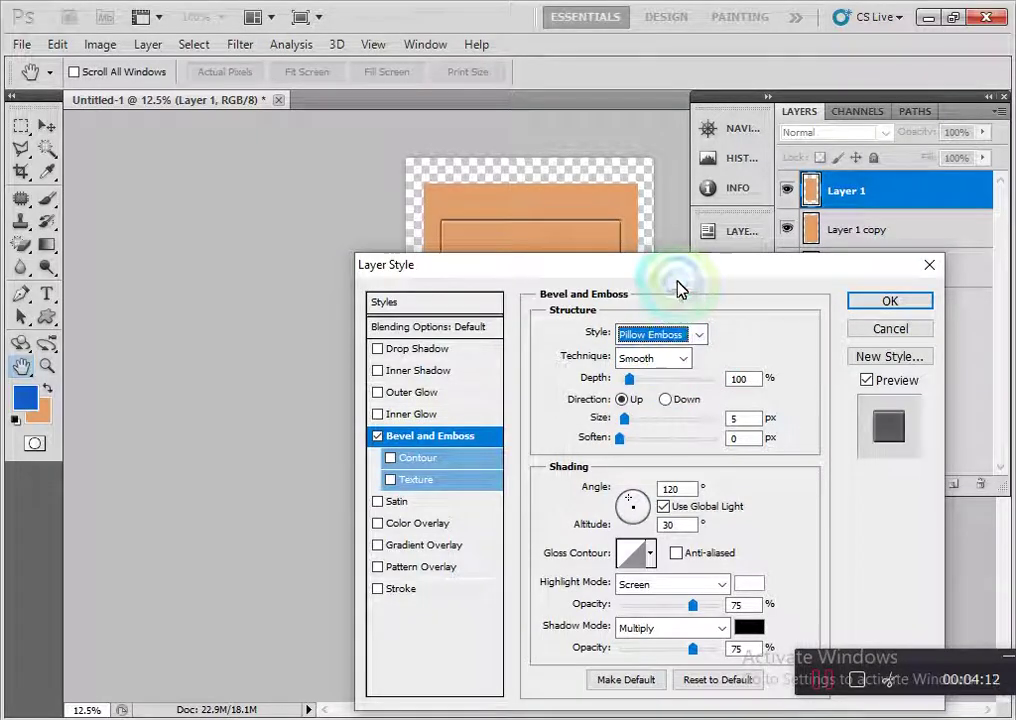
pyautogui.moveTo(678, 289); pyautogui.dragTo(302, 516)
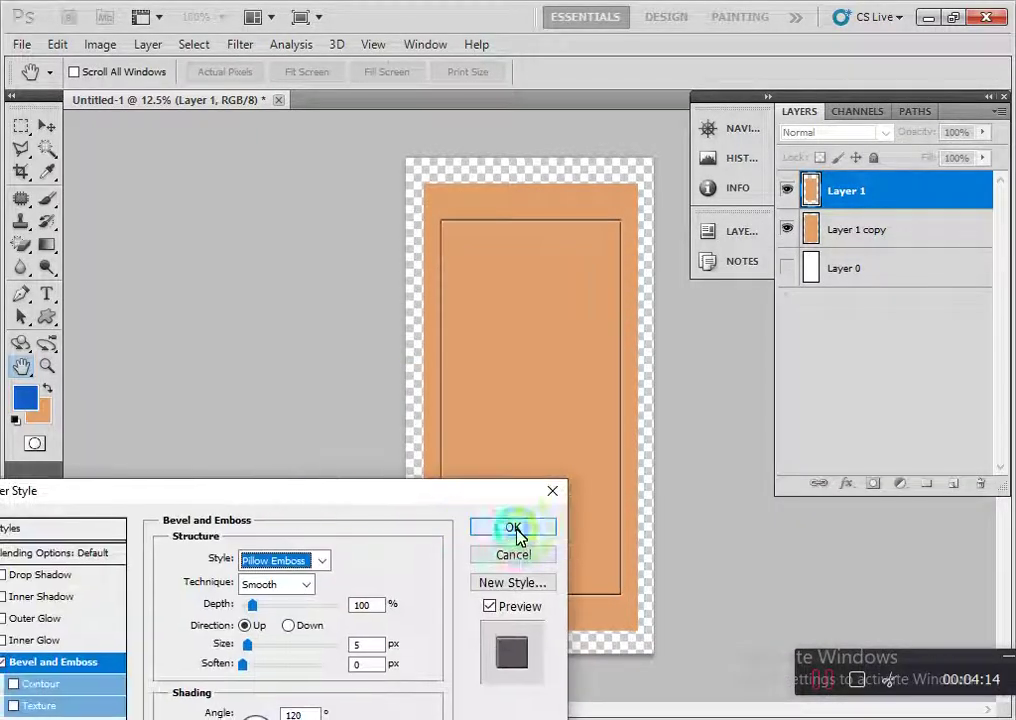
pyautogui.click(513, 528)
pyautogui.press('v')
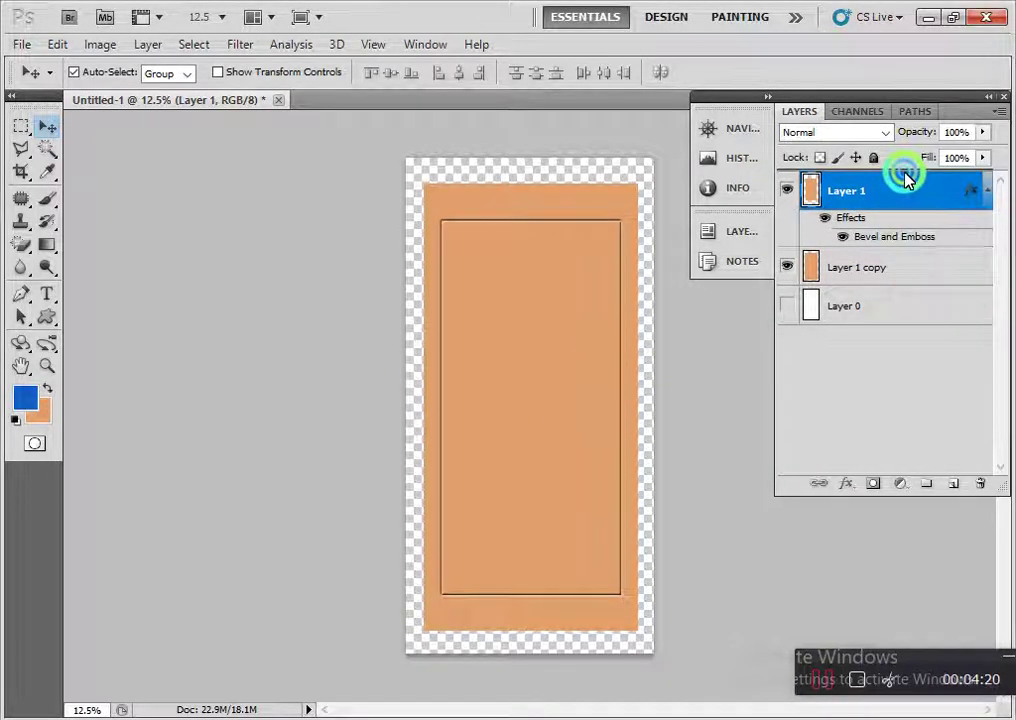
# Duplicate the embossed Layer 1 and scale the copy down to 92.60%.
pyautogui.hotkey('ctrl', 'j')
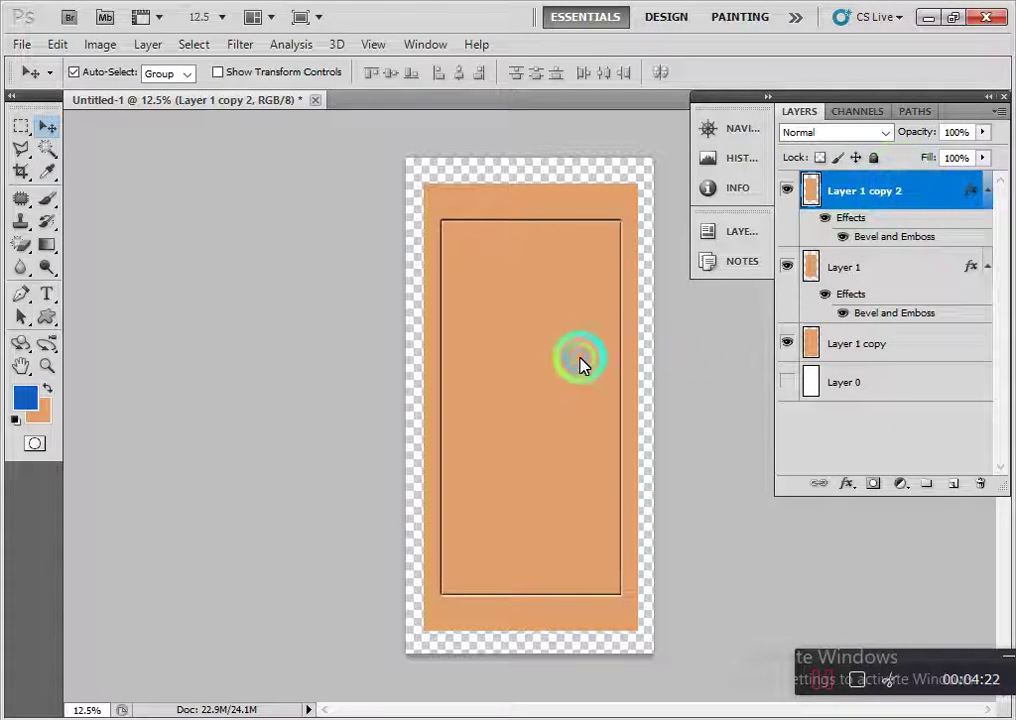
pyautogui.hotkey('ctrl', 't')
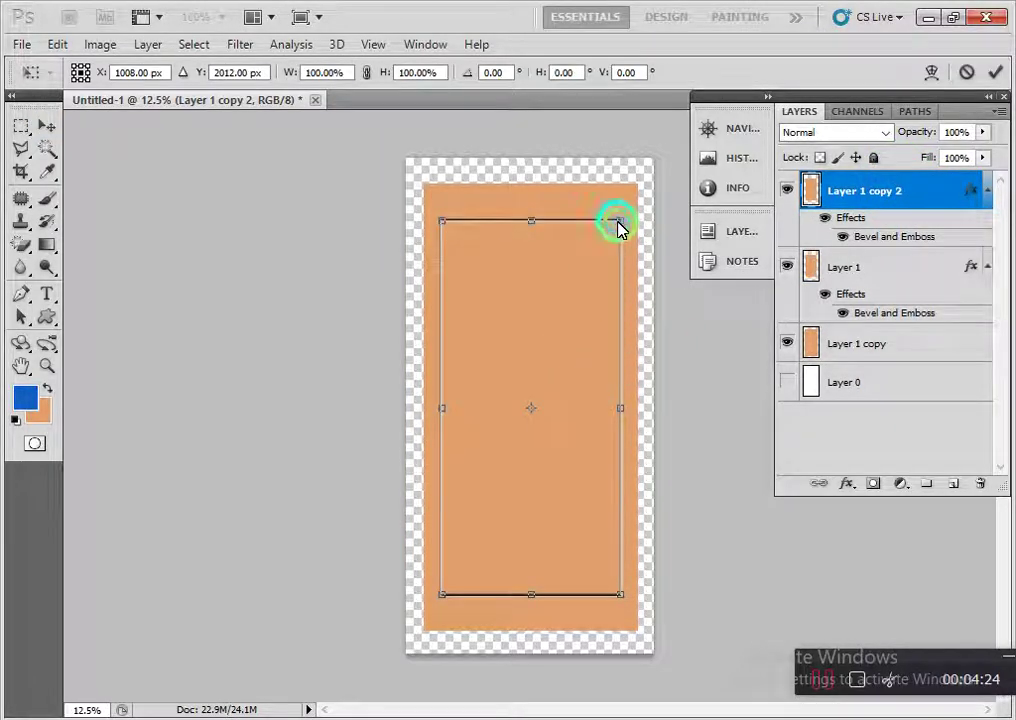
pyautogui.moveTo(631, 232); pyautogui.dragTo(604, 235)
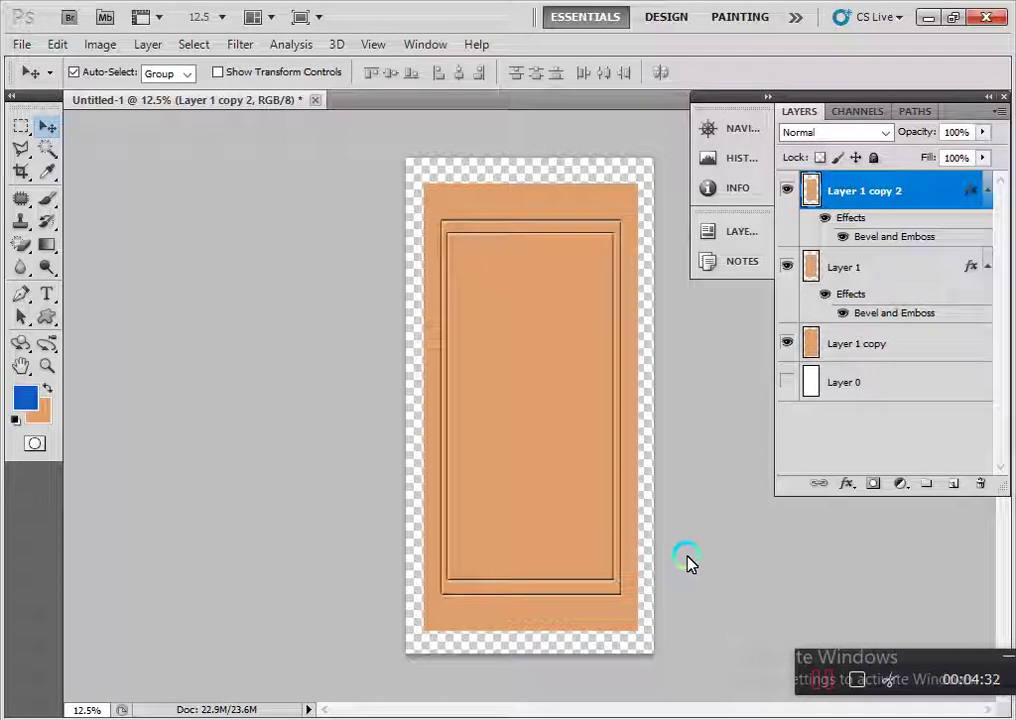
pyautogui.click(560, 505)
# Select Layer 1 copy 2 and switch to the Custom Shape tool.
pyautogui.click(608, 472)
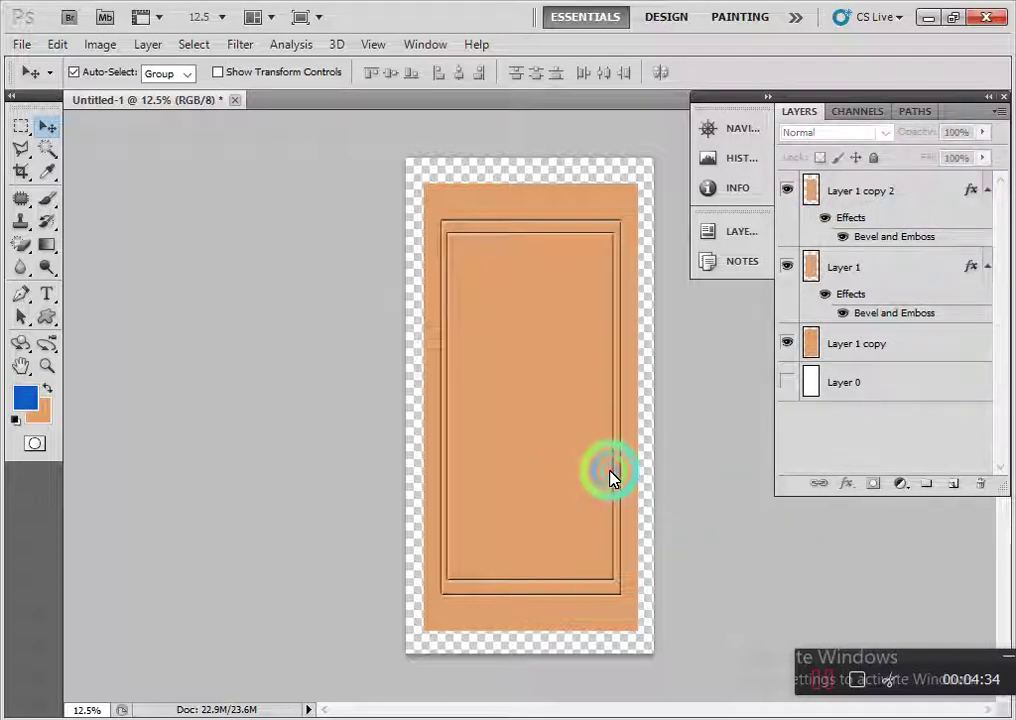
pyautogui.click(508, 374)
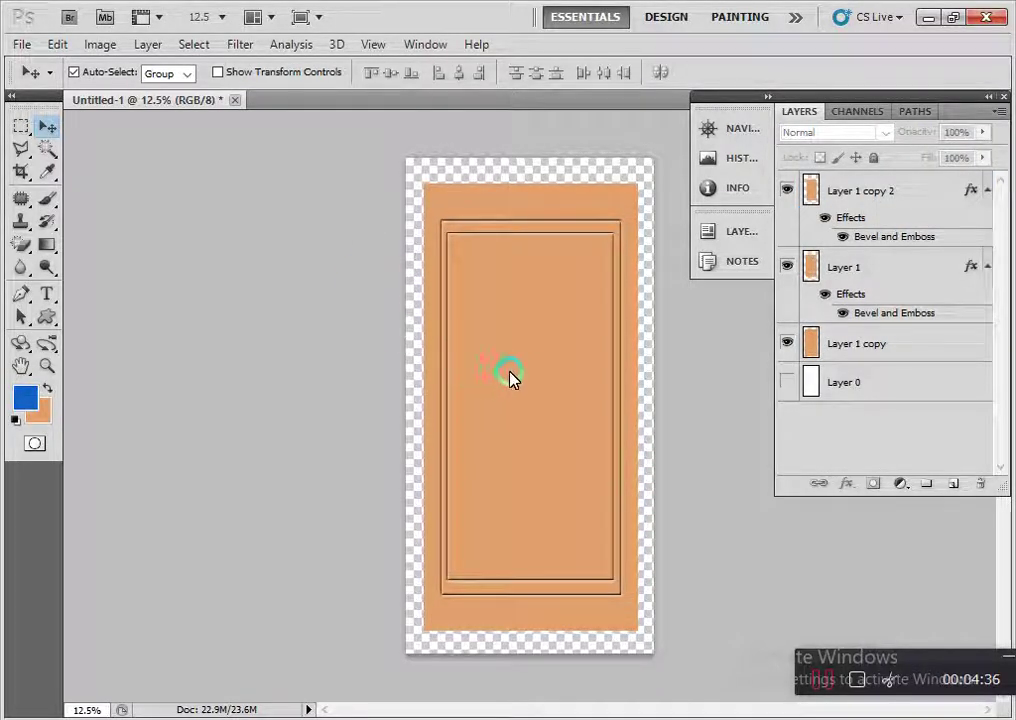
pyautogui.click(416, 382)
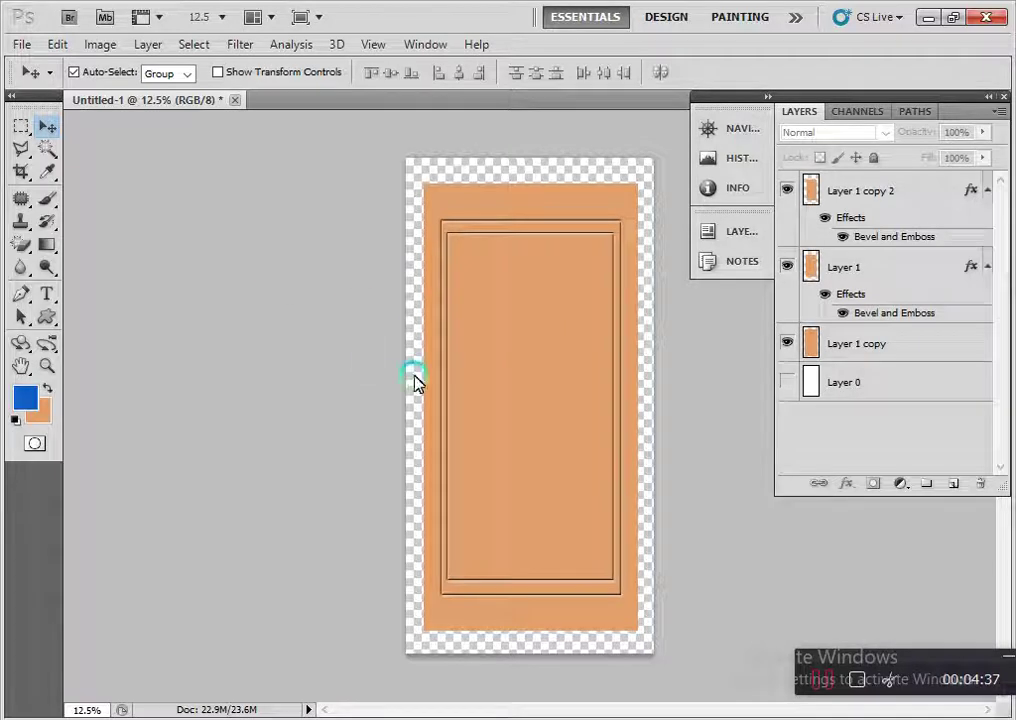
pyautogui.click(876, 200)
pyautogui.click(46, 318)
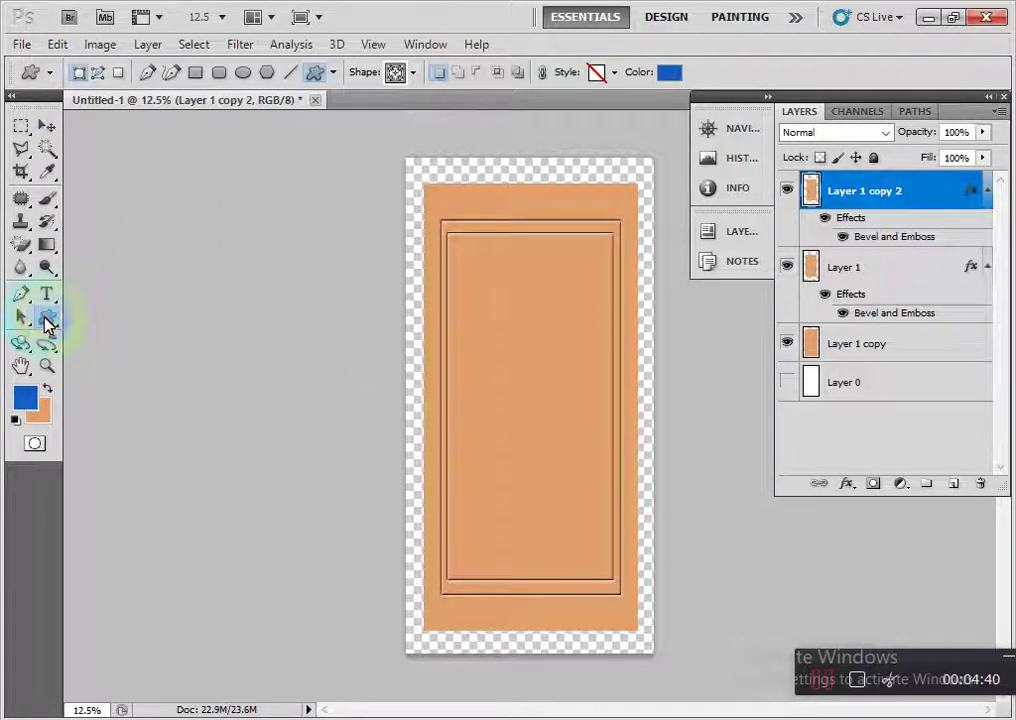
# Pick an ornamental preset shape and draw it in blue on the door's upper panel.
pyautogui.click(407, 78)
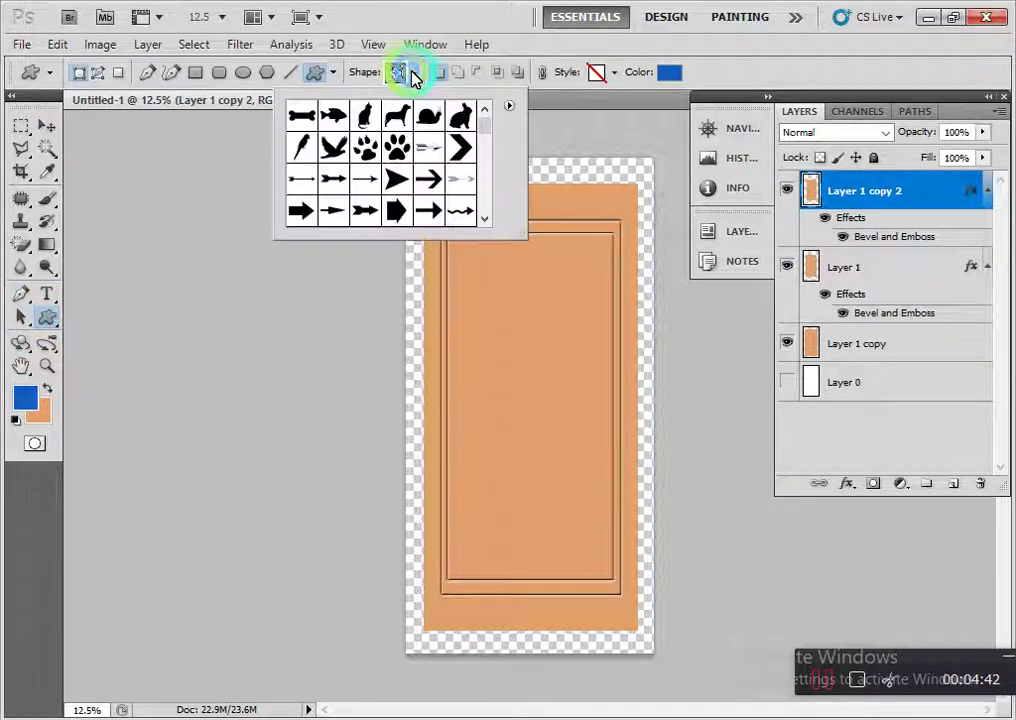
pyautogui.click(510, 240)
pyautogui.moveTo(510, 240)
pyautogui.mouseDown()
pyautogui.moveTo(527, 397)
pyautogui.moveTo(603, 428)
pyautogui.mouseUp()
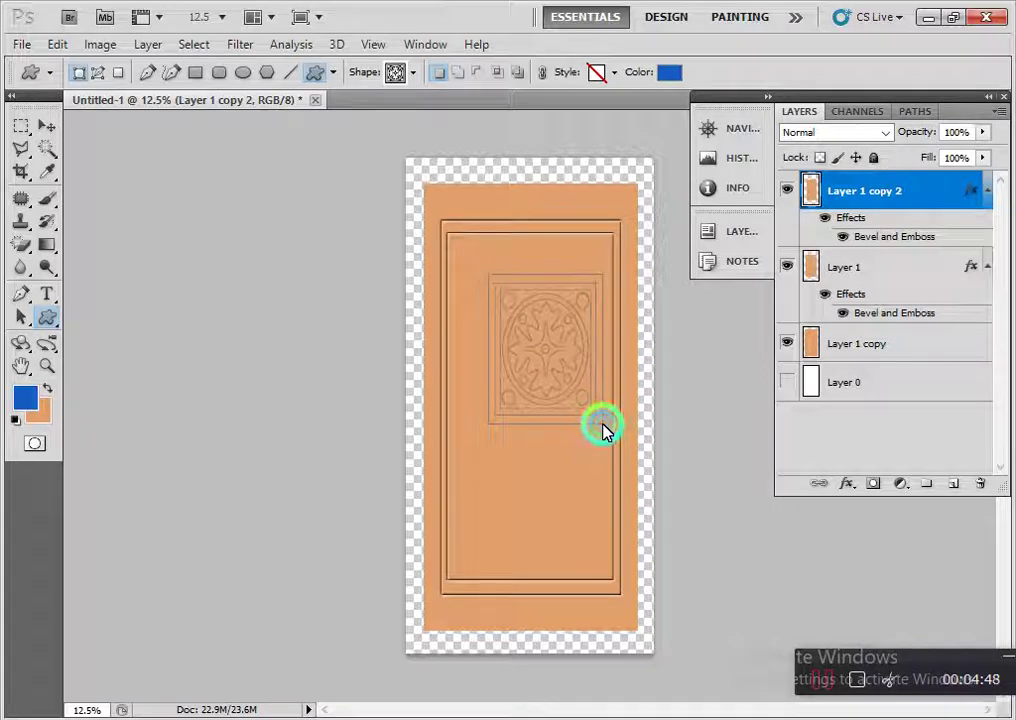
pyautogui.moveTo(603, 428); pyautogui.dragTo(607, 427)
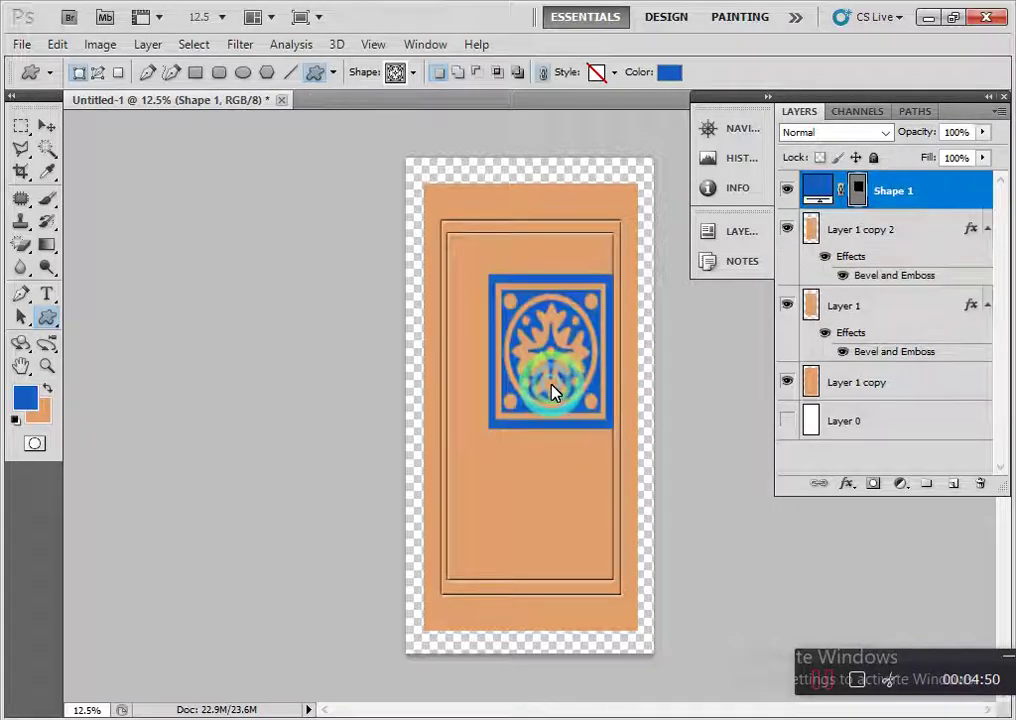
# Reposition the ornament and enlarge it to about 111% to fill the upper door panel.
pyautogui.click(47, 126)
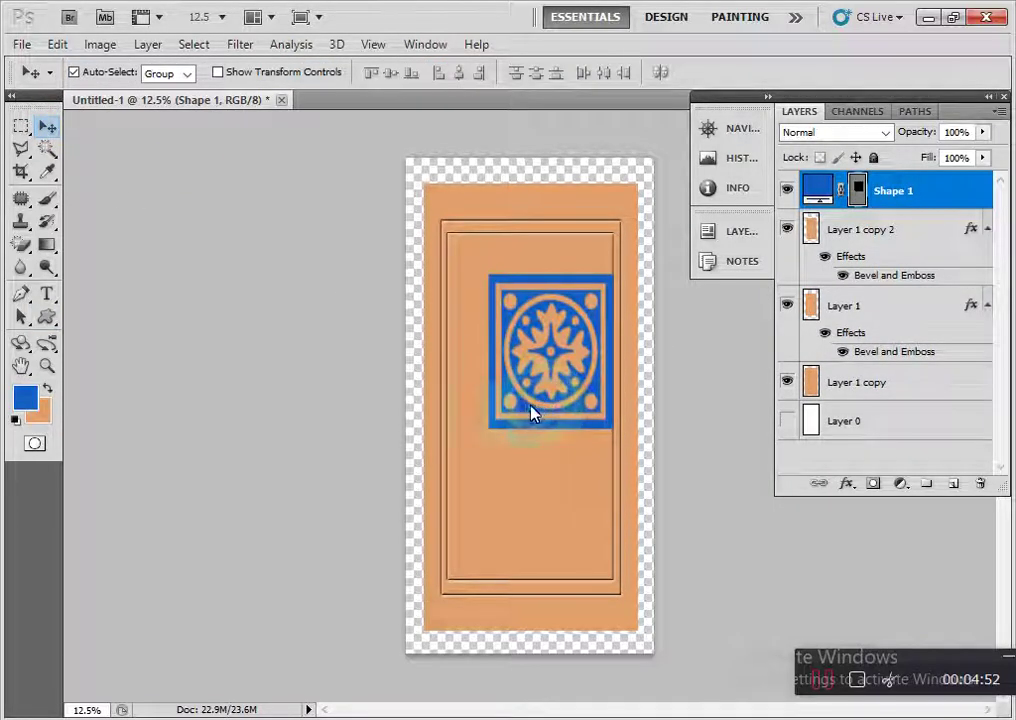
pyautogui.moveTo(525, 411)
pyautogui.mouseDown()
pyautogui.moveTo(493, 390)
pyautogui.moveTo(503, 388)
pyautogui.mouseUp()
pyautogui.click(556, 328)
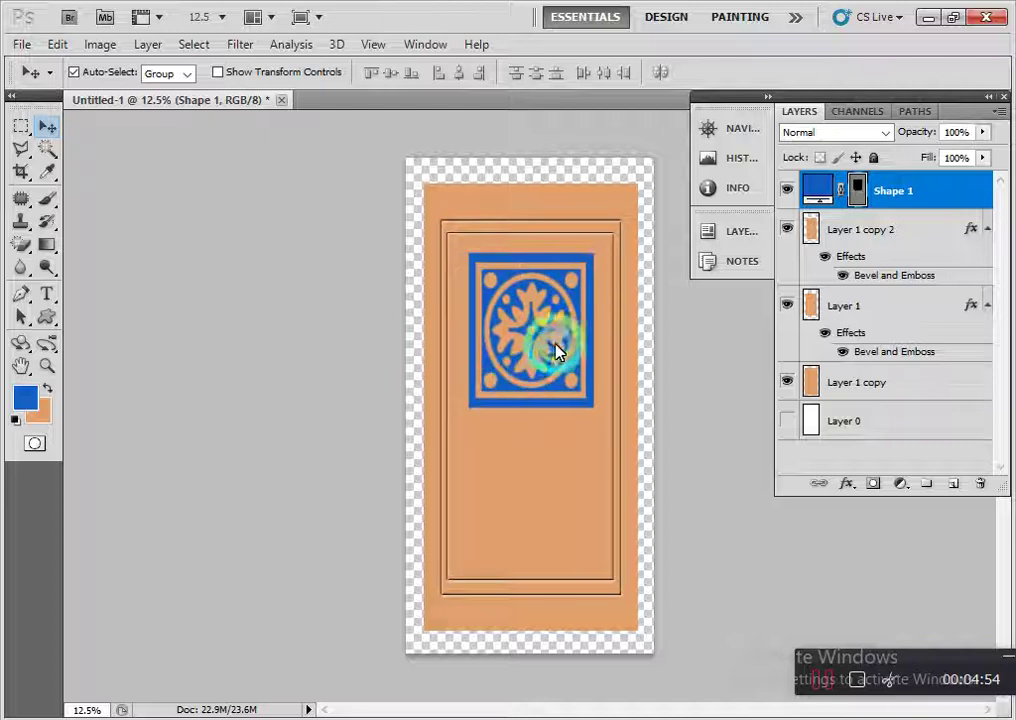
pyautogui.hotkey('ctrl', 't')
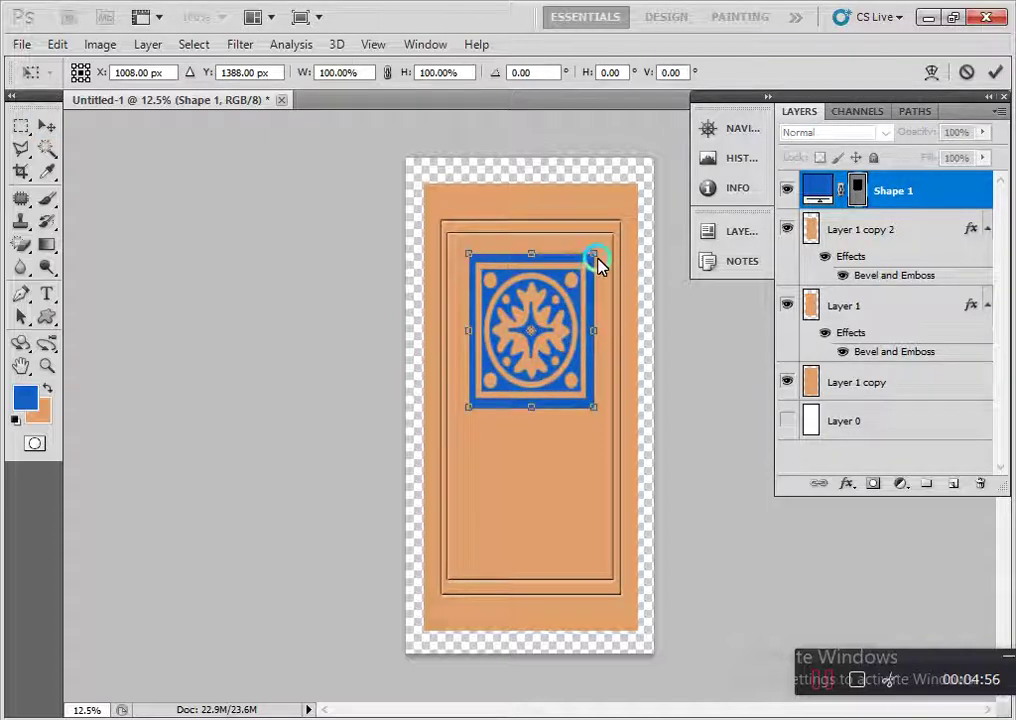
pyautogui.moveTo(603, 261); pyautogui.dragTo(608, 254)
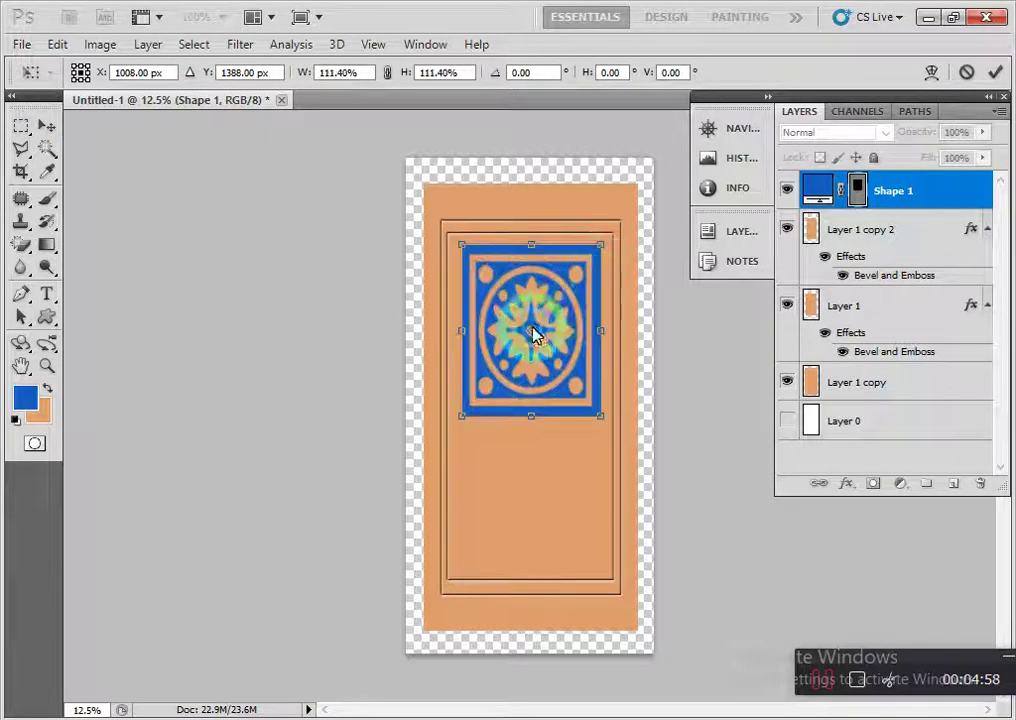
pyautogui.moveTo(535, 333); pyautogui.dragTo(527, 340)
pyautogui.moveTo(460, 344); pyautogui.dragTo(455, 344)
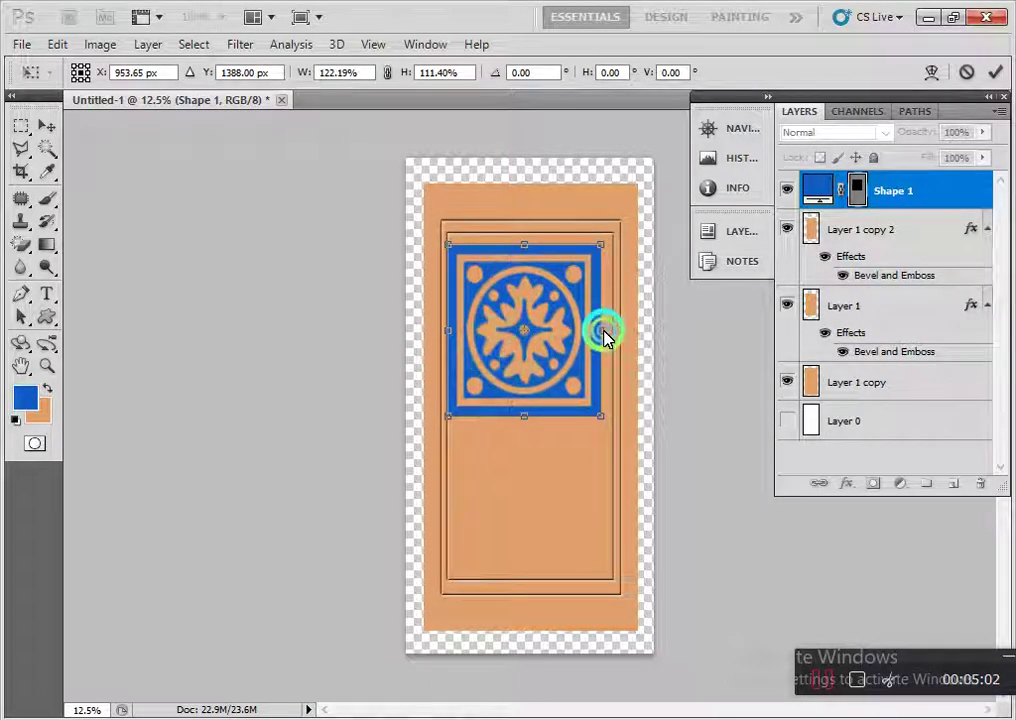
pyautogui.moveTo(601, 331); pyautogui.dragTo(614, 331)
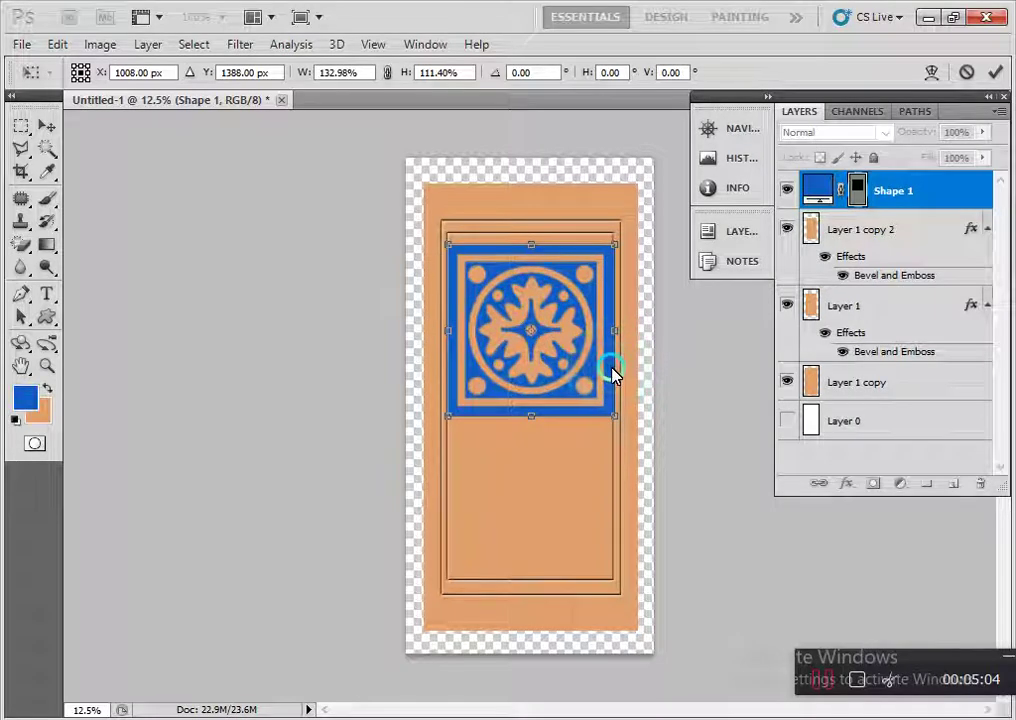
pyautogui.hotkey('ctrl', 'z')
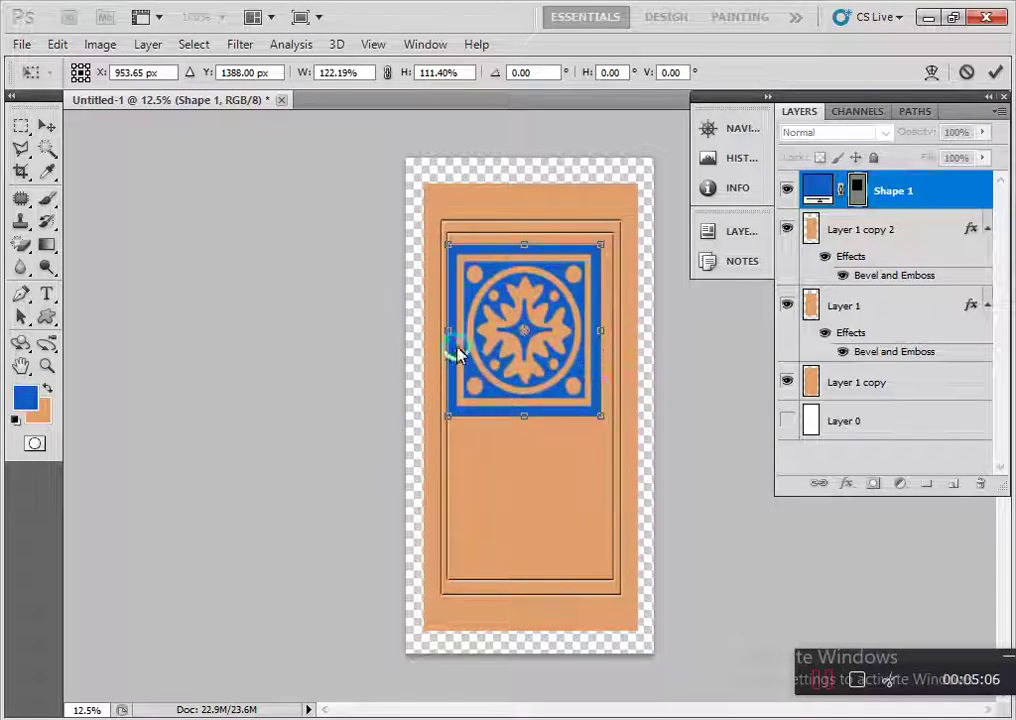
pyautogui.moveTo(550, 352); pyautogui.dragTo(553, 357)
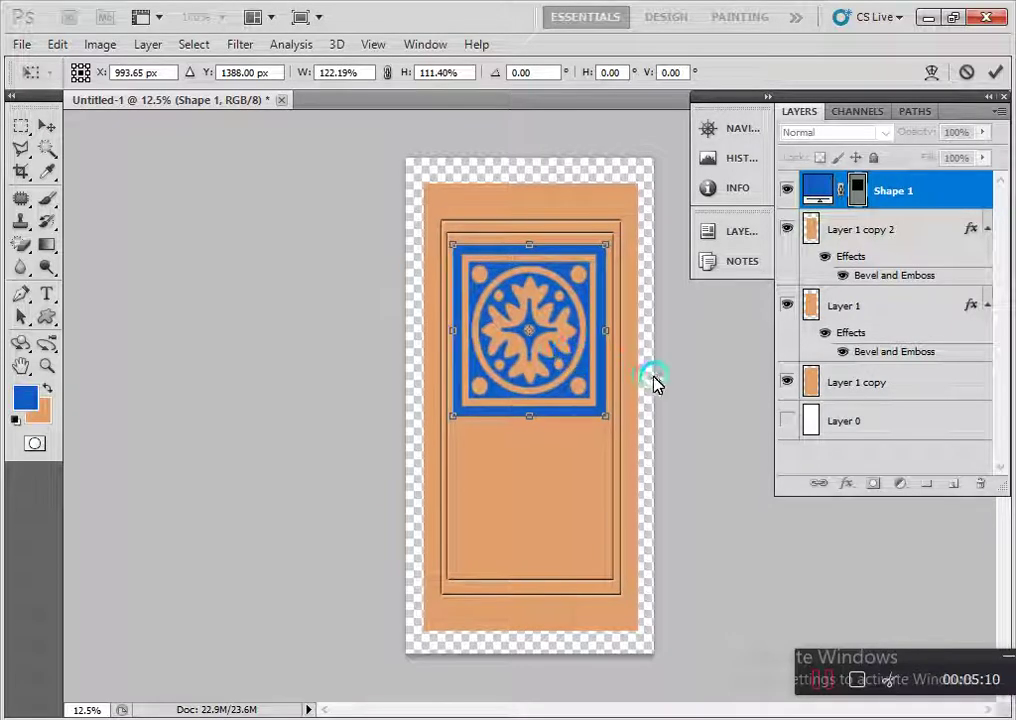
pyautogui.press('Return')
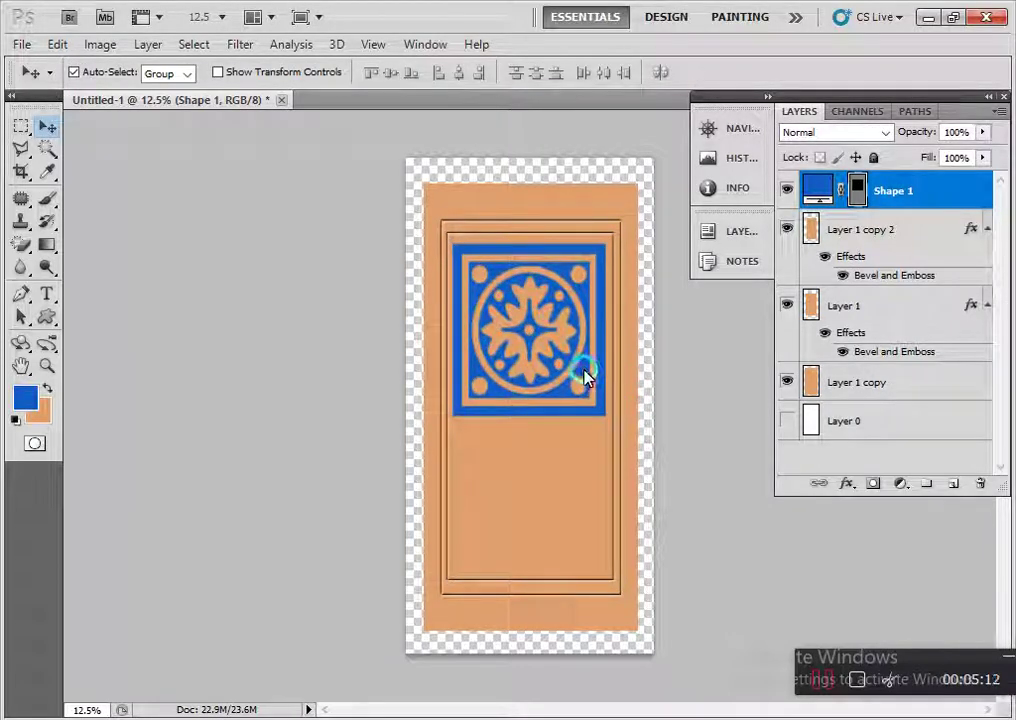
# Duplicate the ornament into the lower door panel, then select the original Shape 1 layer.
pyautogui.moveTo(590, 378)
pyautogui.mouseDown()
pyautogui.moveTo(597, 468)
pyautogui.moveTo(583, 540)
pyautogui.mouseUp()
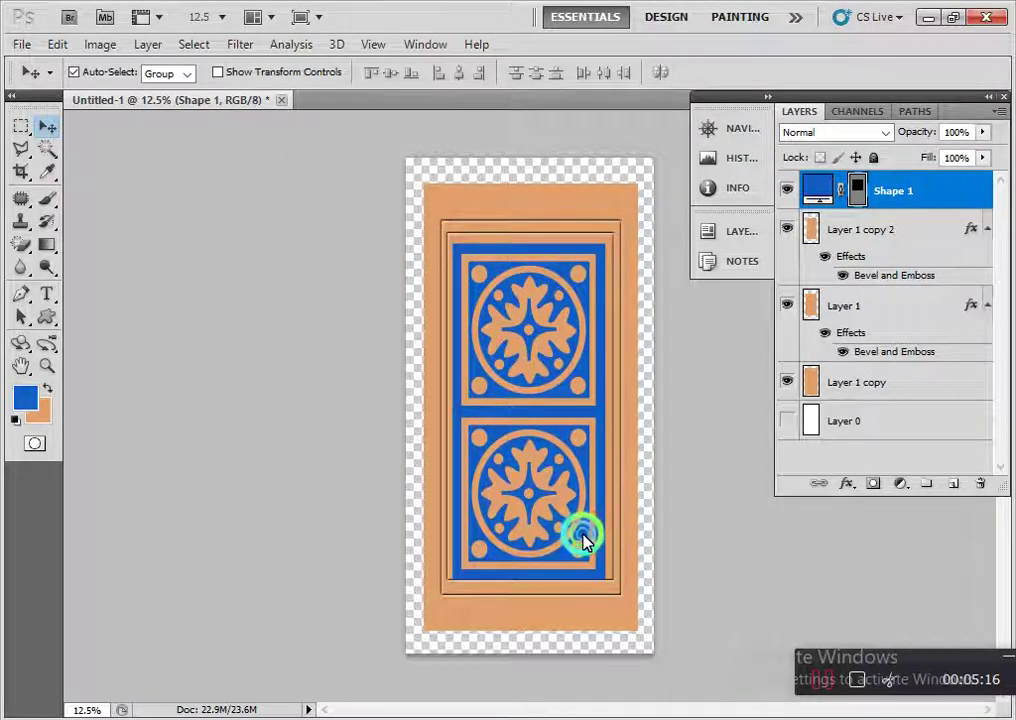
pyautogui.hotkey('ctrl', 'j')
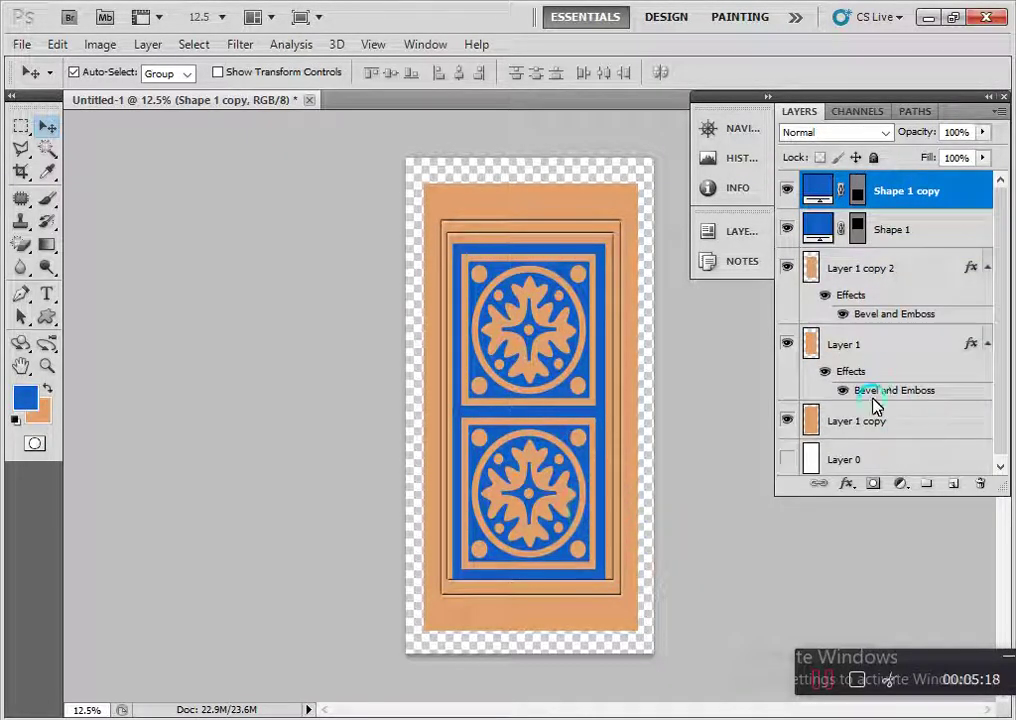
pyautogui.click(787, 268)
pyautogui.click(787, 344)
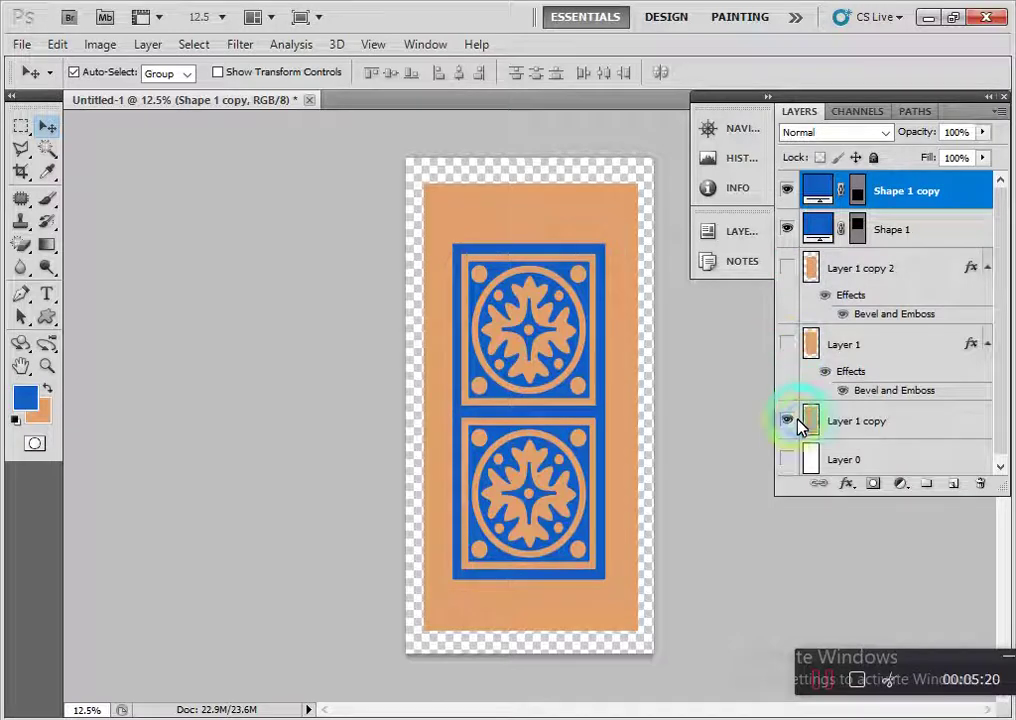
pyautogui.click(787, 268)
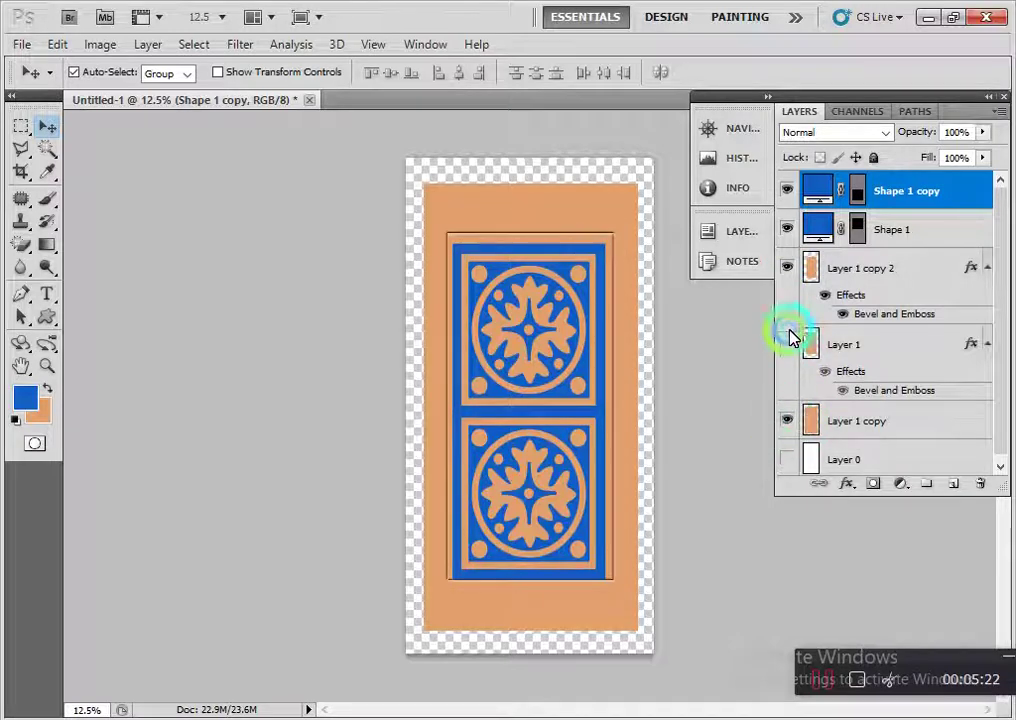
pyautogui.click(787, 344)
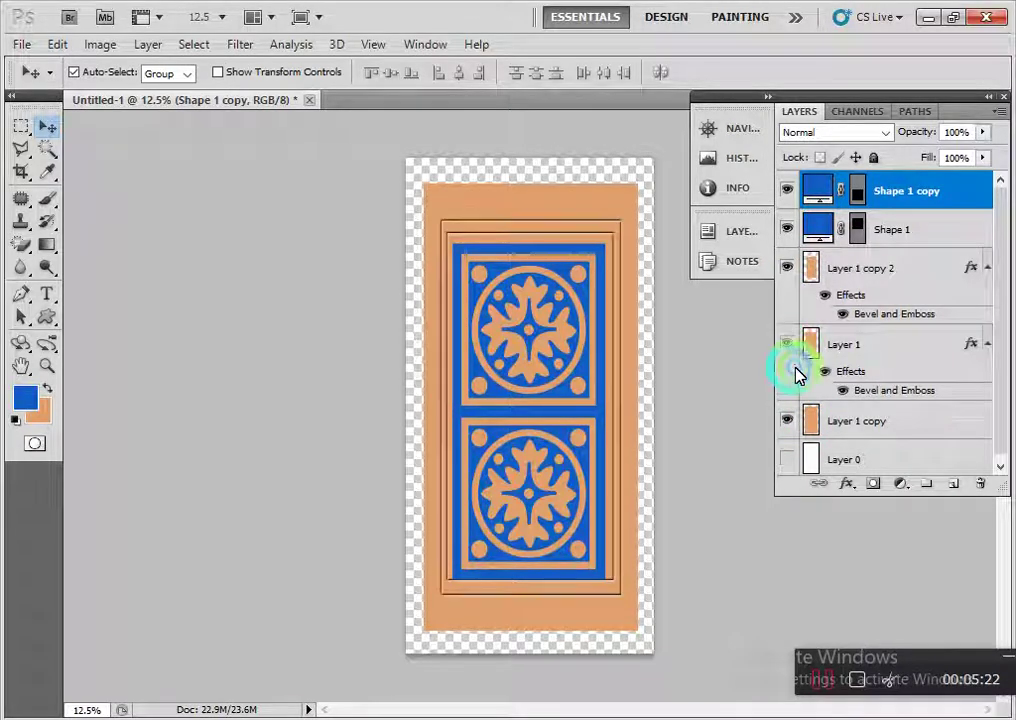
pyautogui.keyDown('shift'); pyautogui.click(925, 232); pyautogui.keyUp('shift')
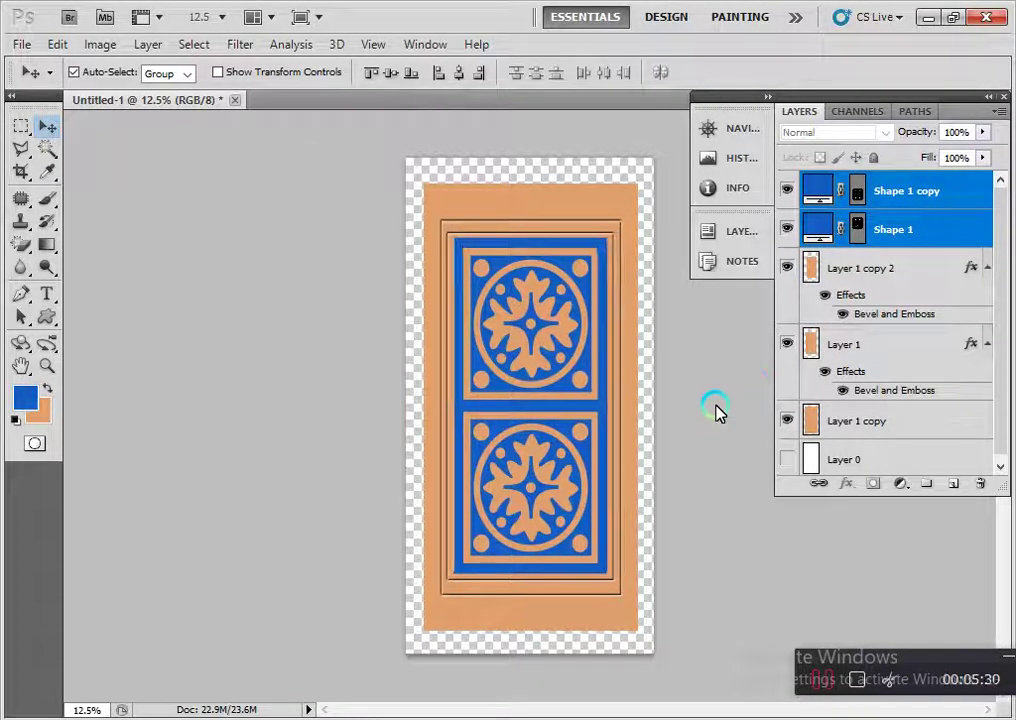
pyautogui.click(686, 462)
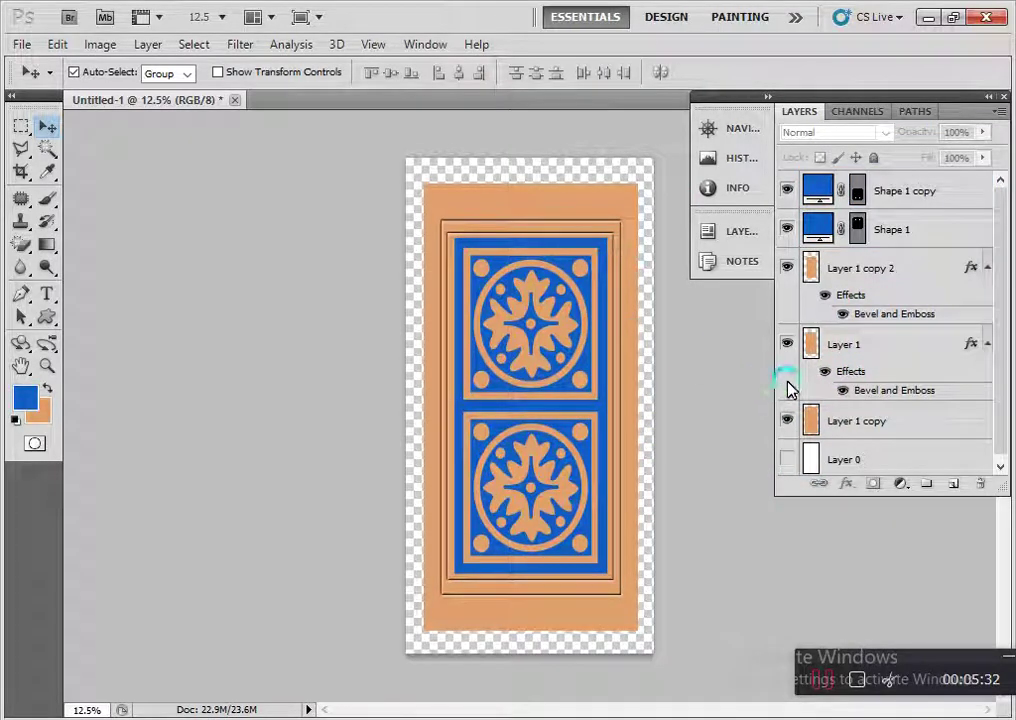
pyautogui.click(935, 229)
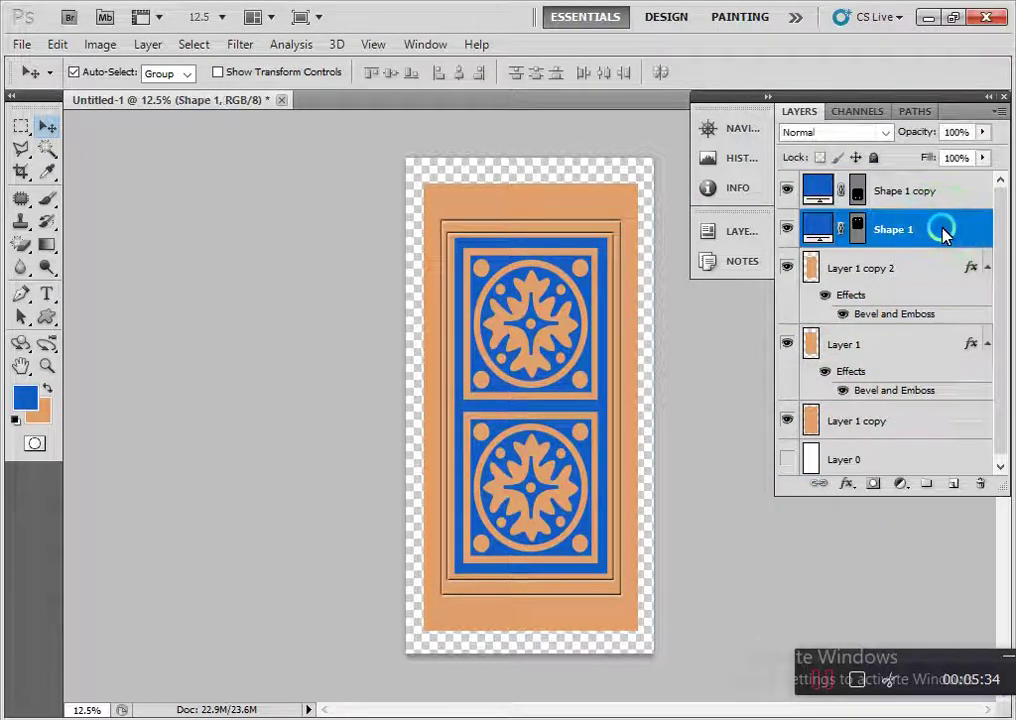
# Add a Color Overlay to Shape 1 using the door's sampled peach colour (e2a06d).
pyautogui.doubleClick(945, 232)
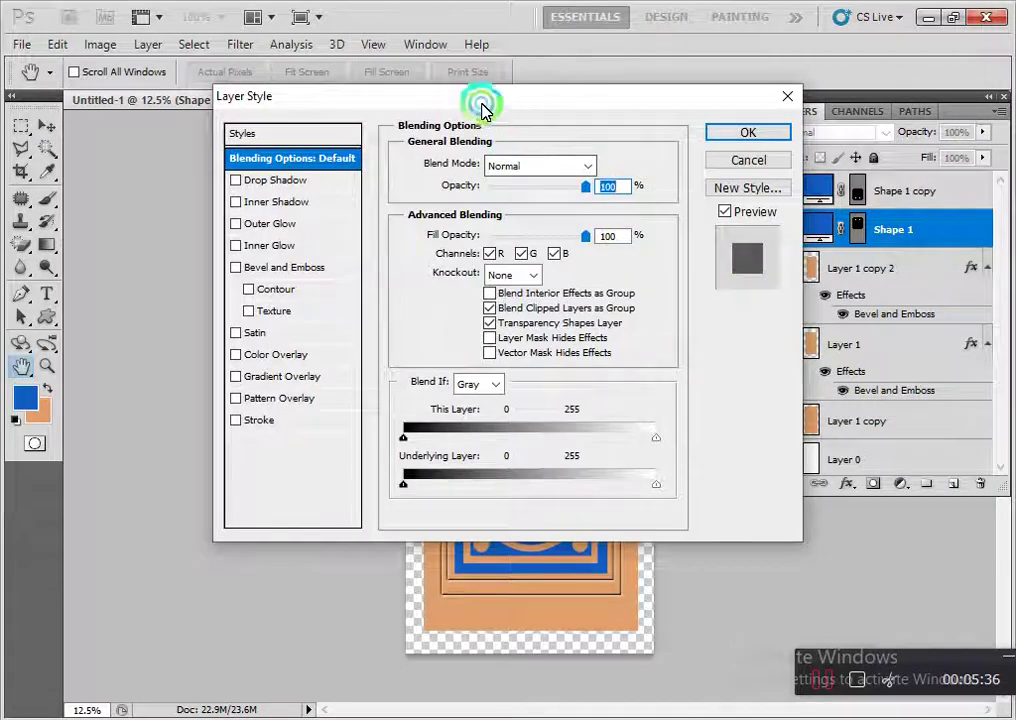
pyautogui.moveTo(482, 102); pyautogui.dragTo(845, 122)
pyautogui.click(640, 371)
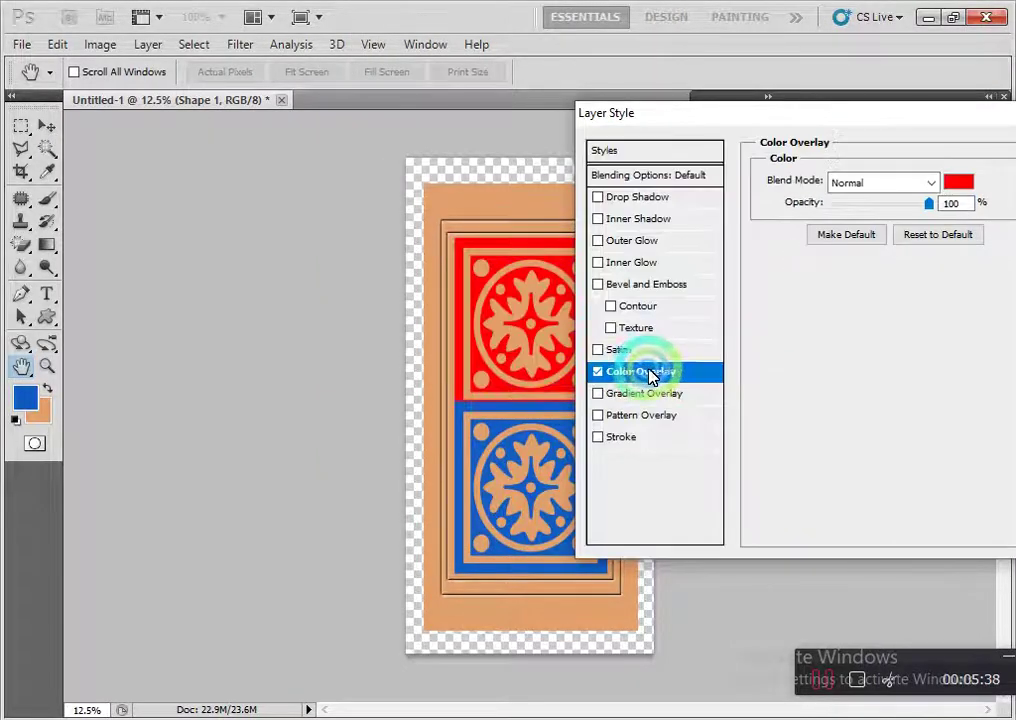
pyautogui.click(962, 183)
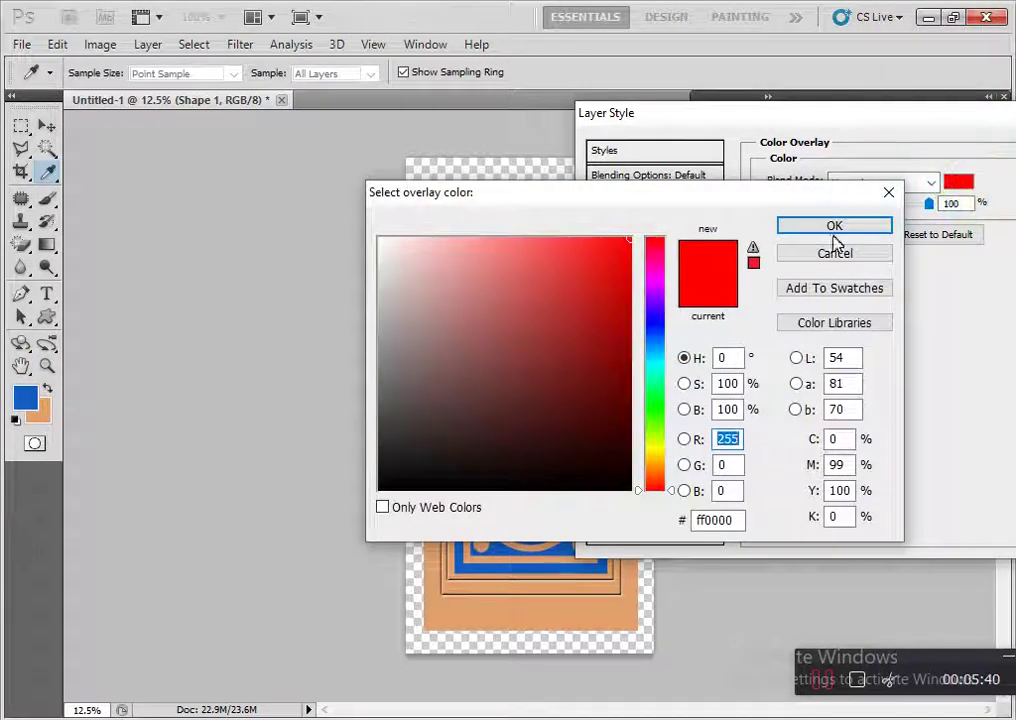
pyautogui.click(590, 612)
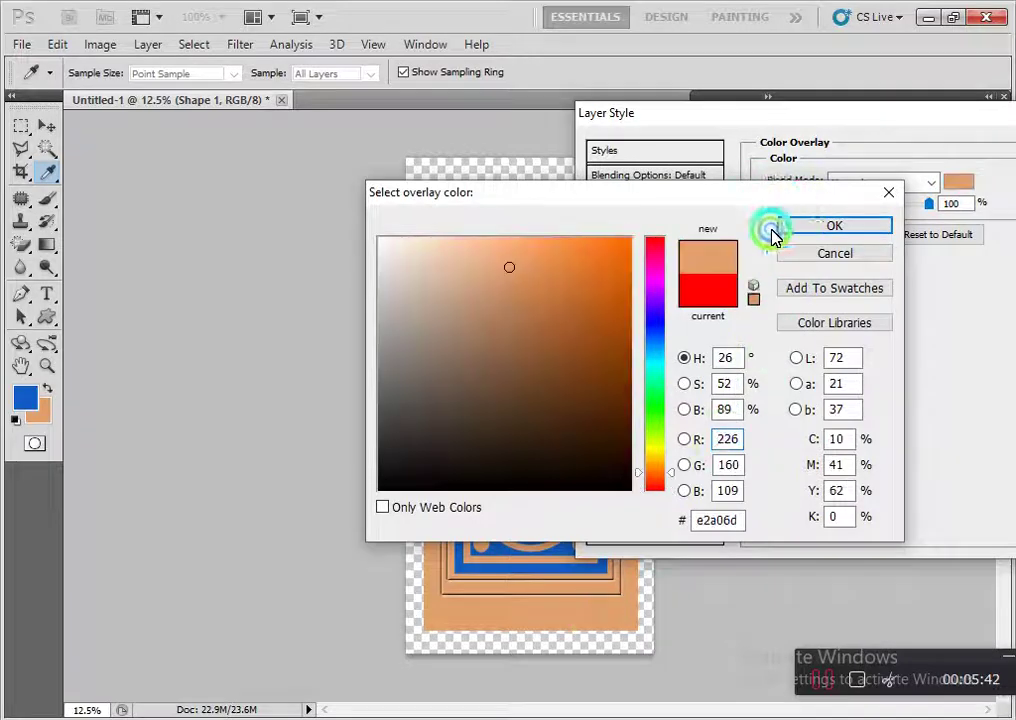
pyautogui.moveTo(781, 192)
pyautogui.mouseDown()
pyautogui.moveTo(653, 712)
pyautogui.moveTo(650, 401)
pyautogui.mouseUp()
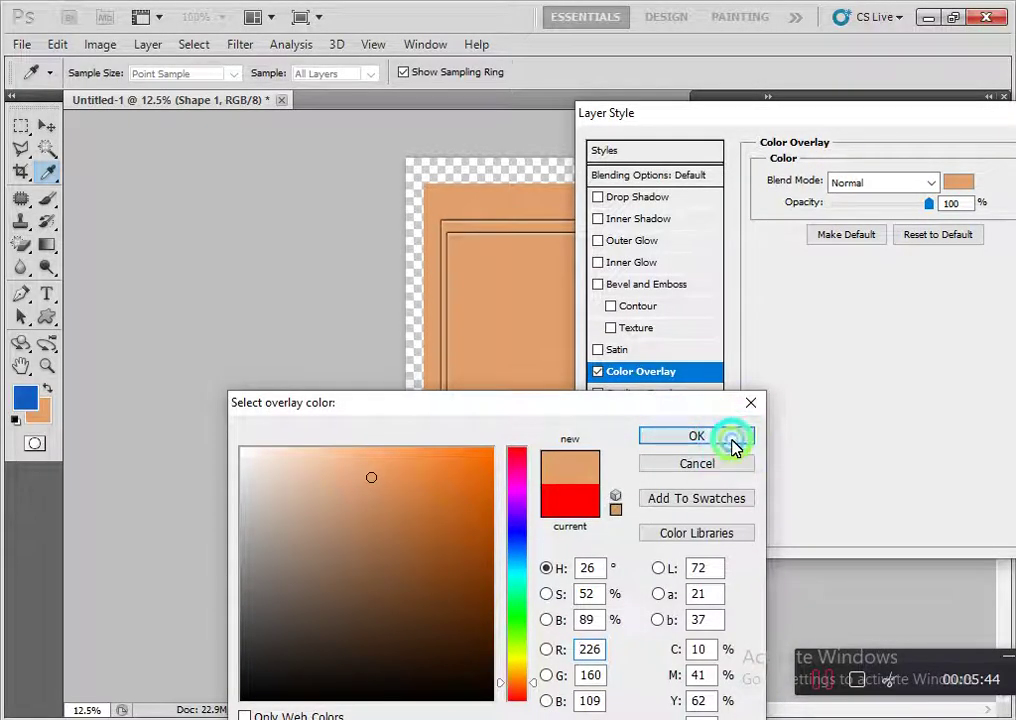
pyautogui.click(731, 441)
pyautogui.moveTo(898, 133); pyautogui.dragTo(620, 208)
pyautogui.click(835, 247)
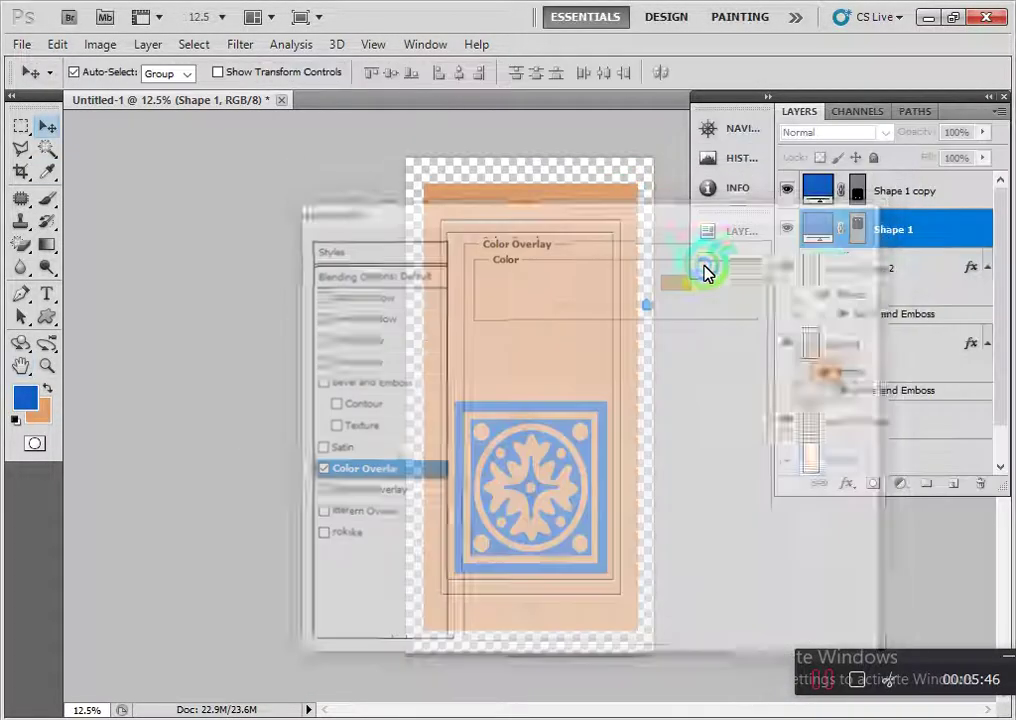
pyautogui.click(940, 230)
# Add a Pillow Emboss bevel to Shape 1 with Depth 123% and Size 29 px.
pyautogui.doubleClick(940, 230)
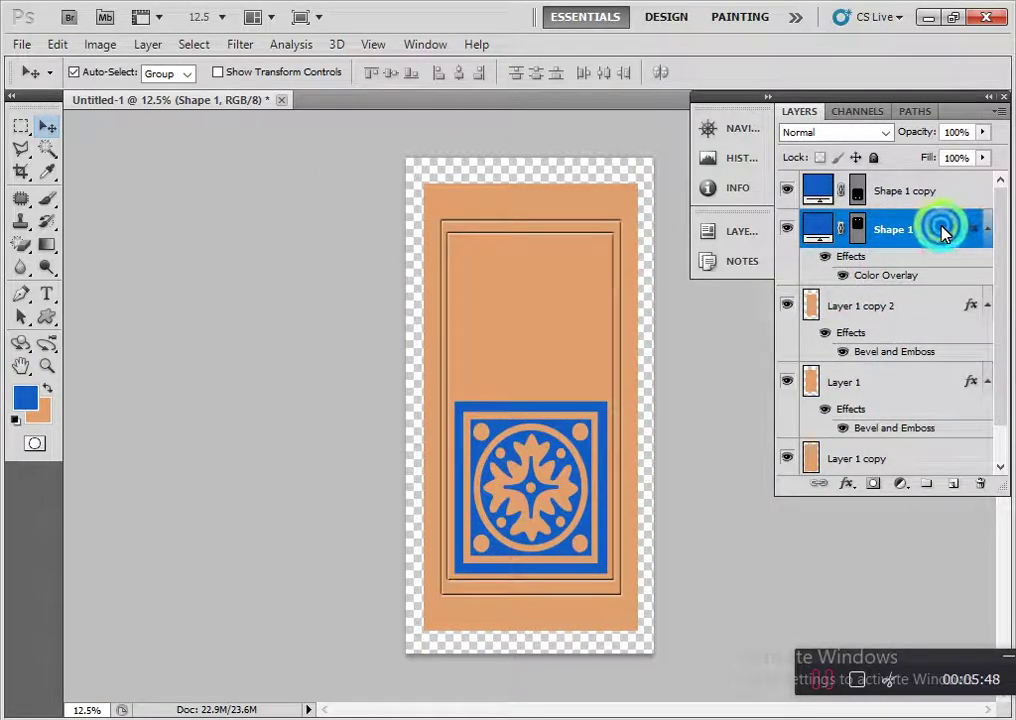
pyautogui.moveTo(455, 218); pyautogui.dragTo(766, 216)
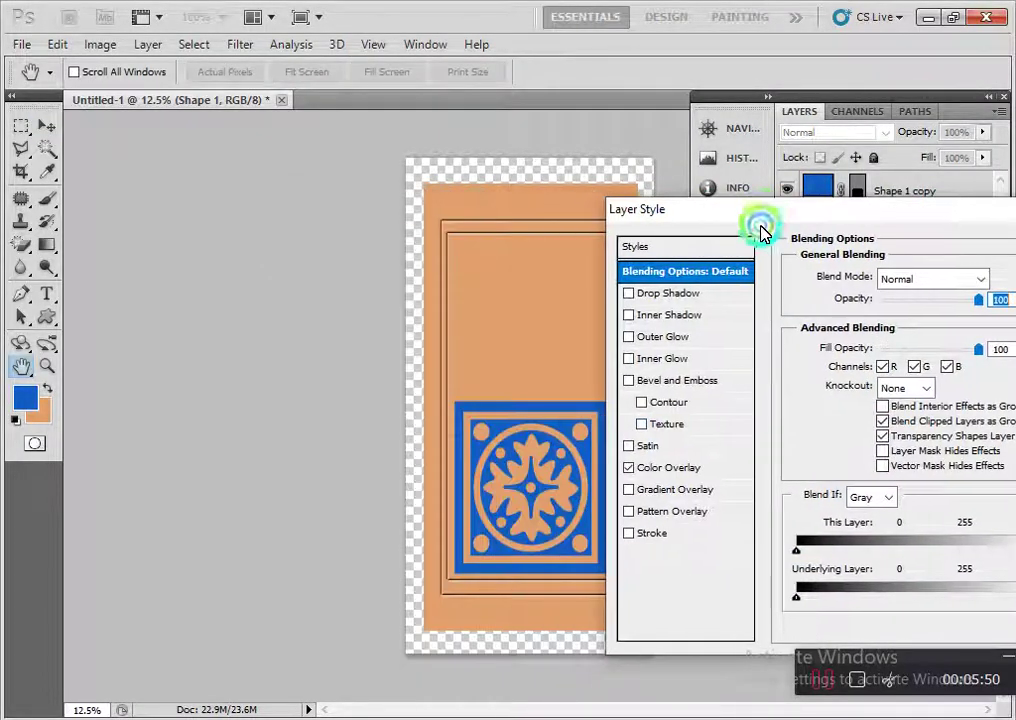
pyautogui.click(684, 381)
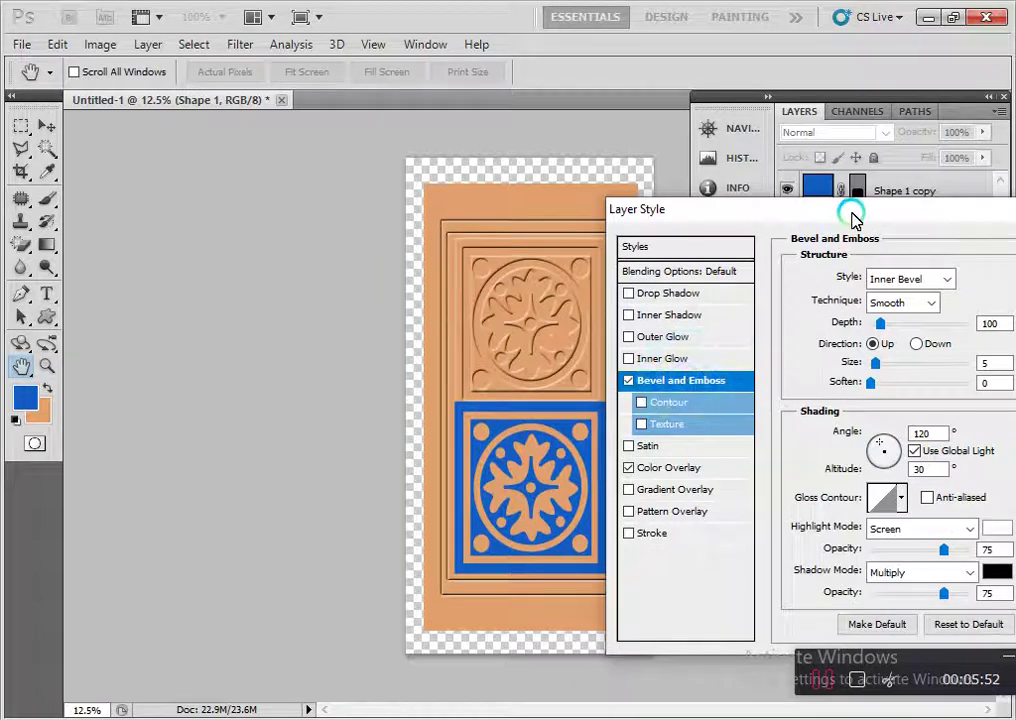
pyautogui.moveTo(921, 212)
pyautogui.mouseDown()
pyautogui.moveTo(640, 500)
pyautogui.moveTo(750, 415)
pyautogui.mouseUp()
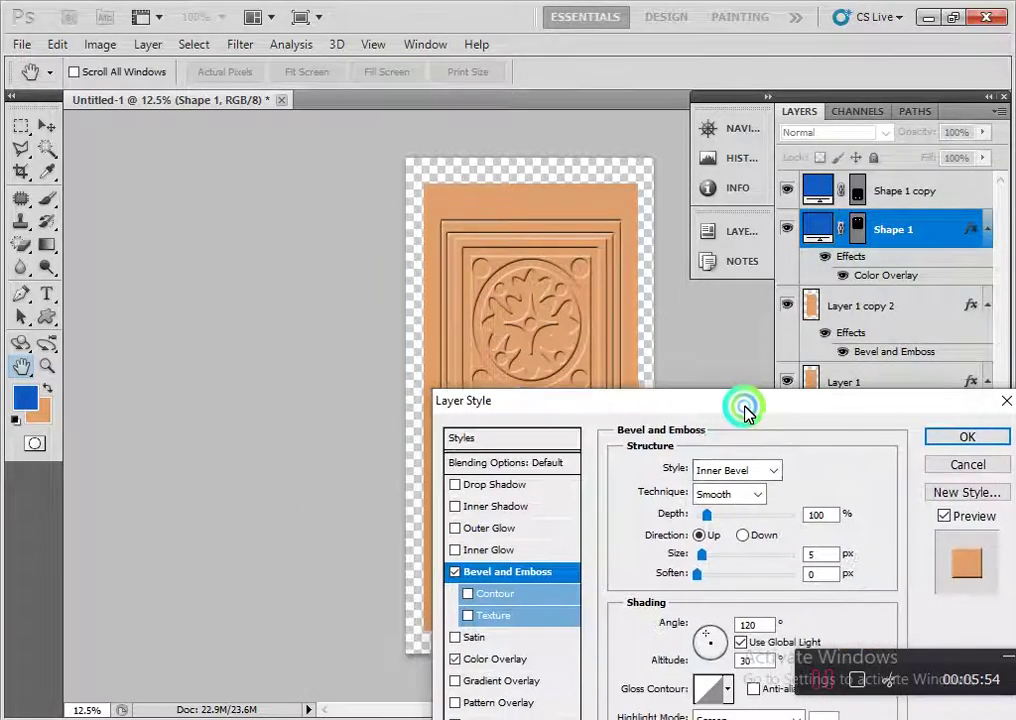
pyautogui.click(754, 470)
pyautogui.click(729, 540)
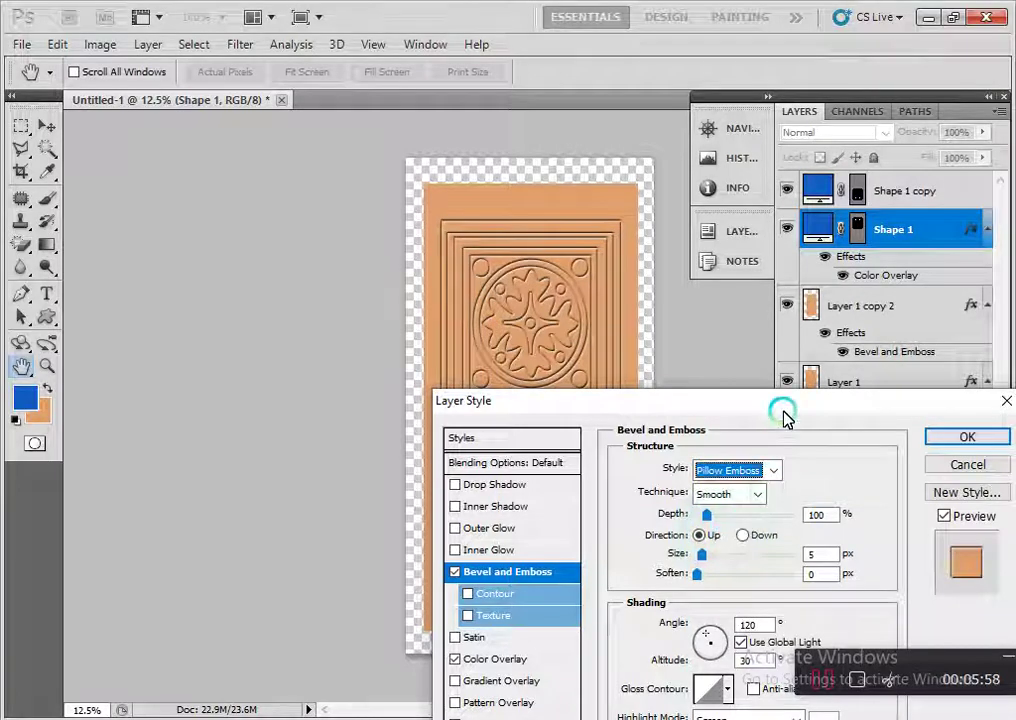
pyautogui.moveTo(785, 418); pyautogui.dragTo(720, 460)
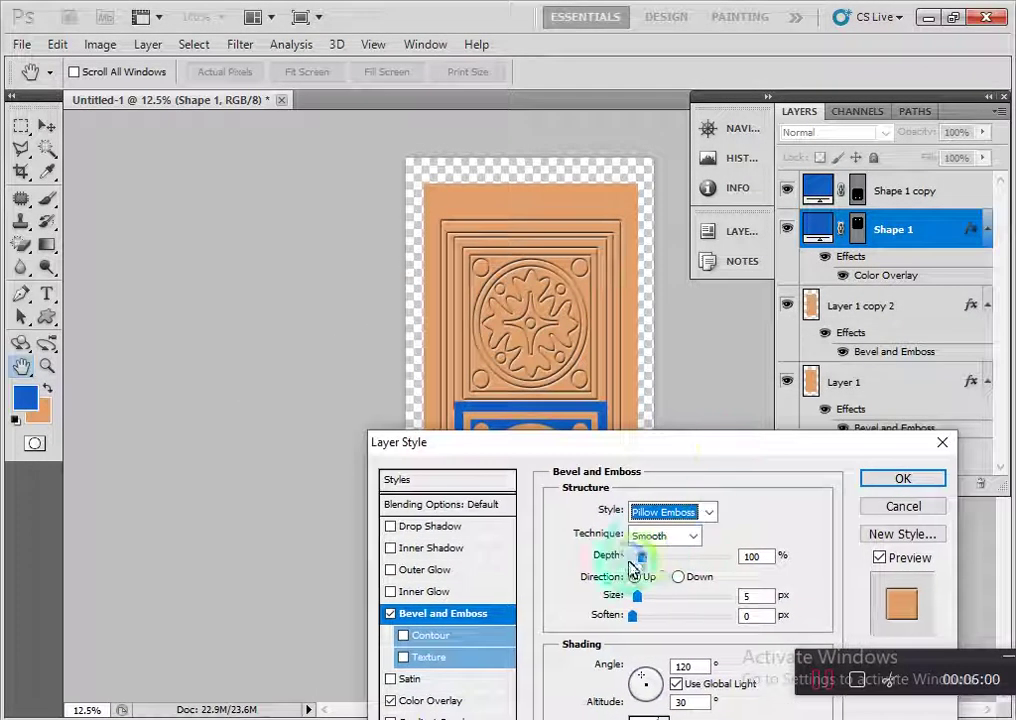
pyautogui.moveTo(644, 556)
pyautogui.mouseDown()
pyautogui.moveTo(664, 598)
pyautogui.moveTo(650, 600)
pyautogui.mouseUp()
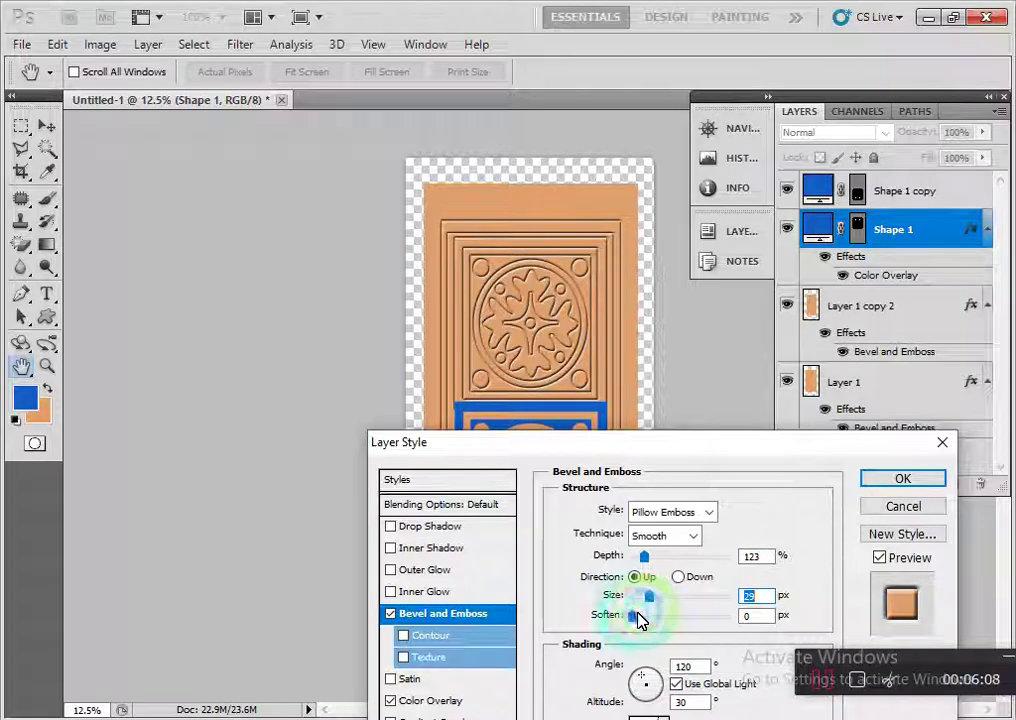
pyautogui.moveTo(648, 615); pyautogui.dragTo(673, 641)
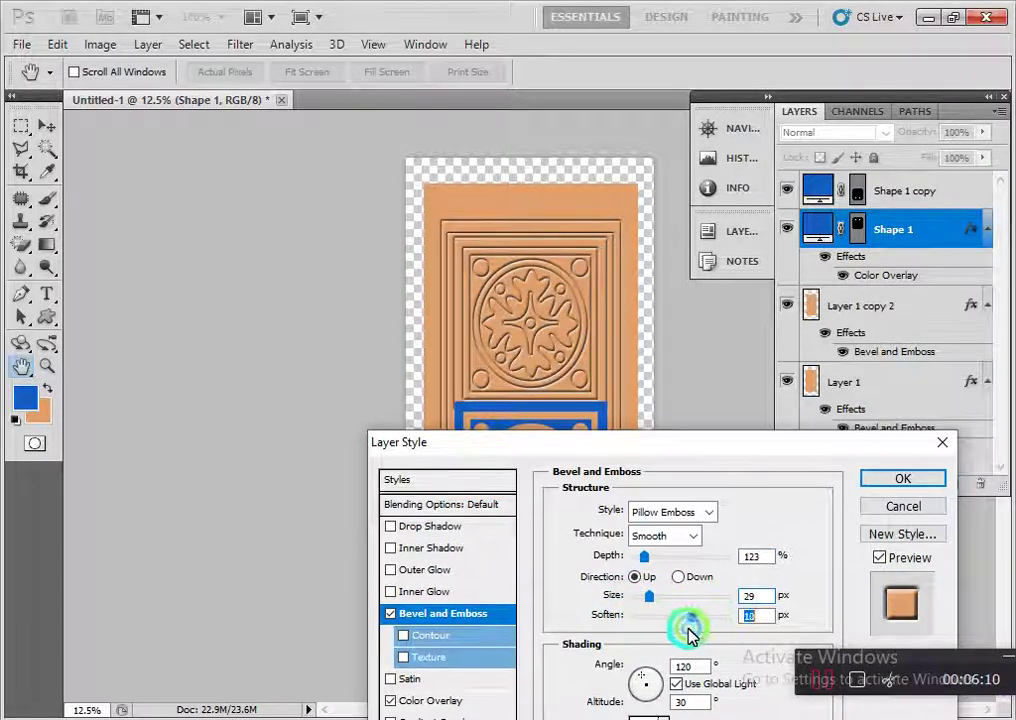
pyautogui.click(898, 478)
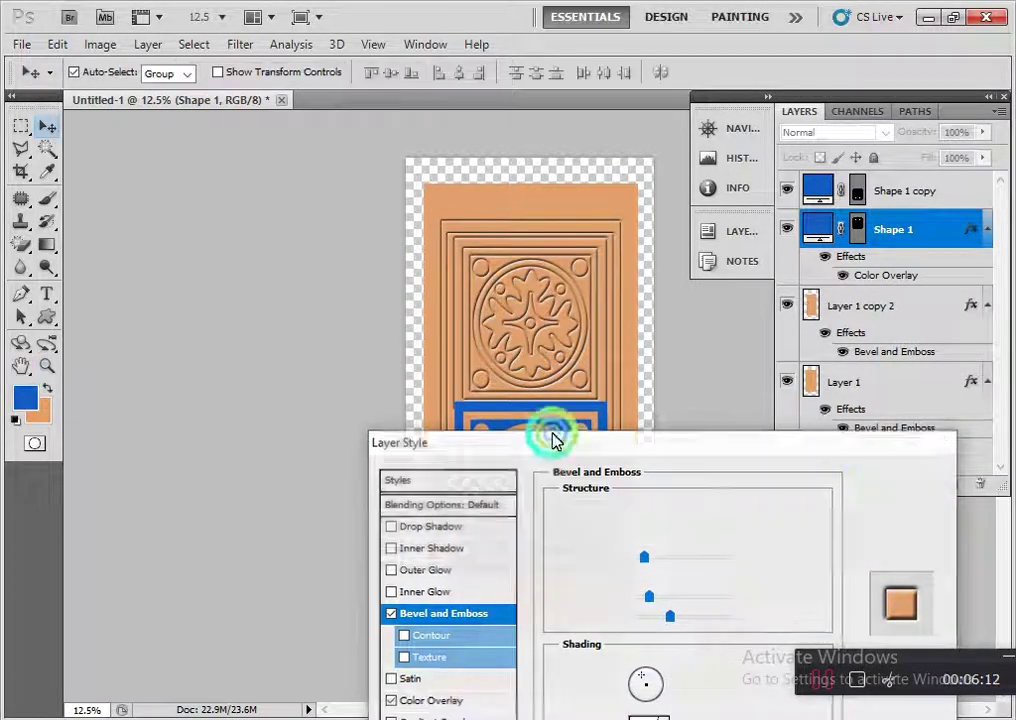
# Copy Shape 1's layer style and paste it onto Shape 1 copy.
pyautogui.click(641, 362)
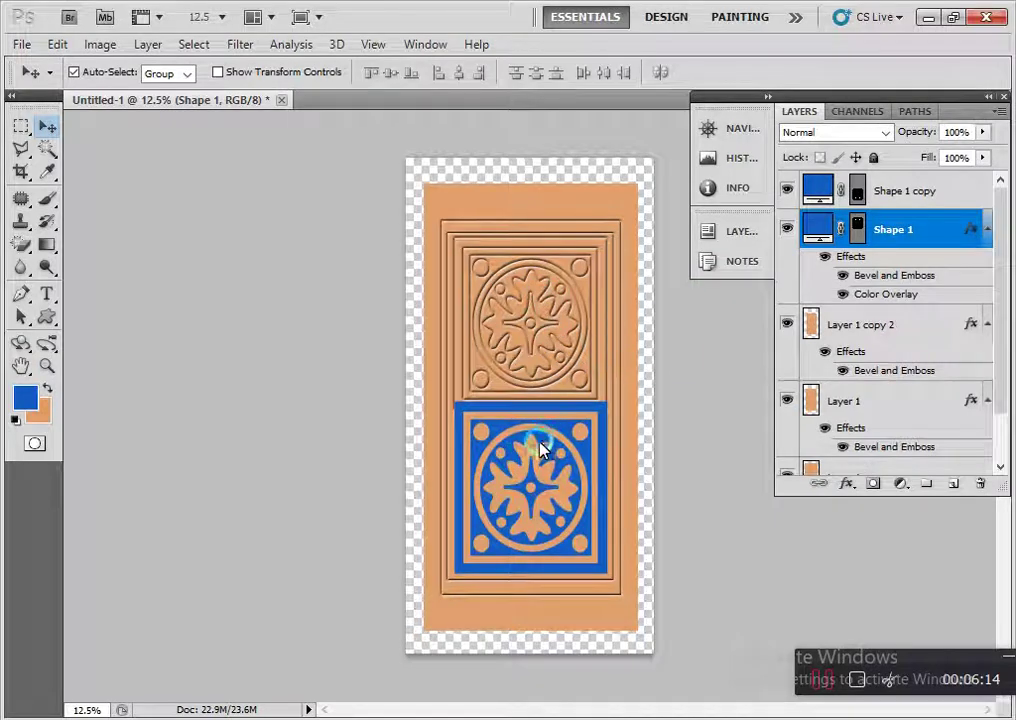
pyautogui.rightClick(940, 230)
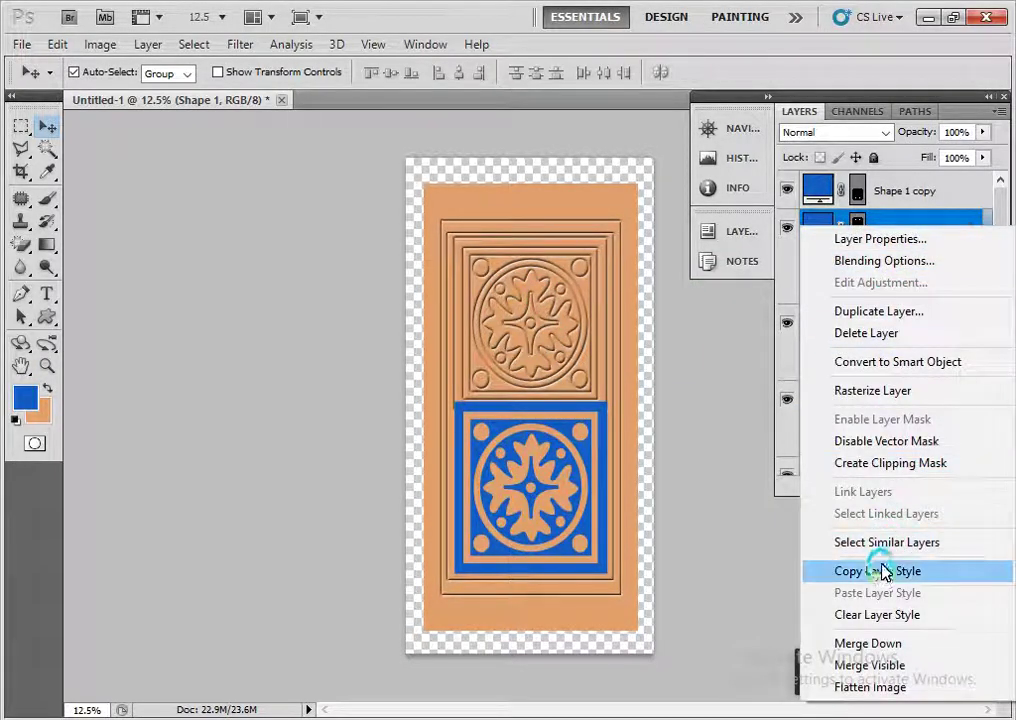
pyautogui.click(880, 571)
pyautogui.click(935, 193)
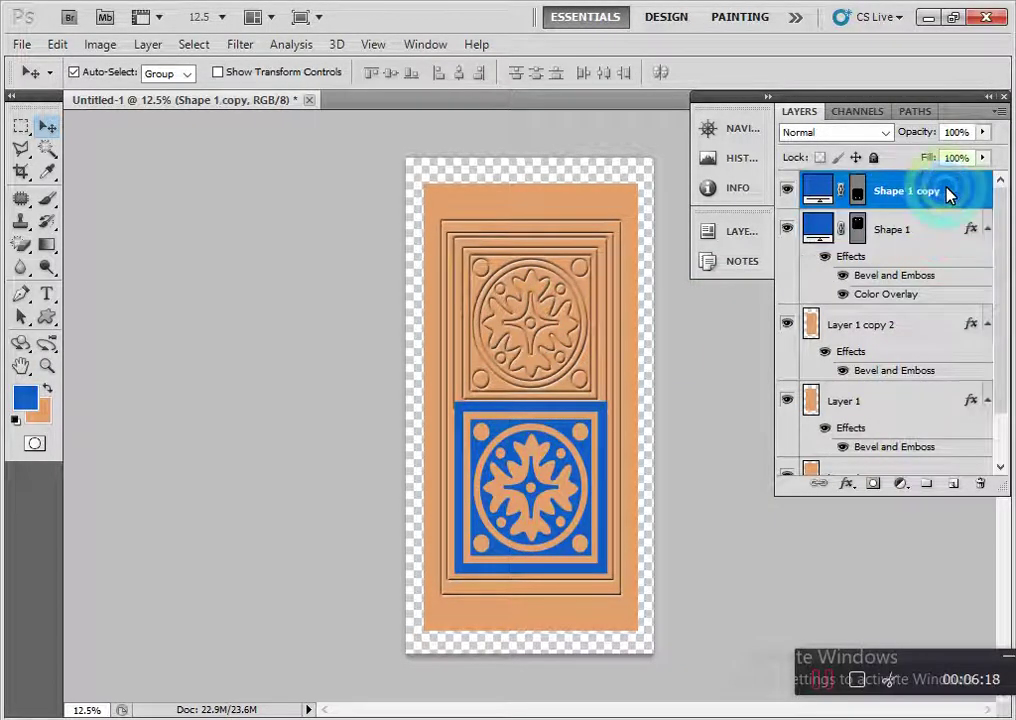
pyautogui.rightClick(948, 195)
pyautogui.click(816, 551)
pyautogui.click(757, 562)
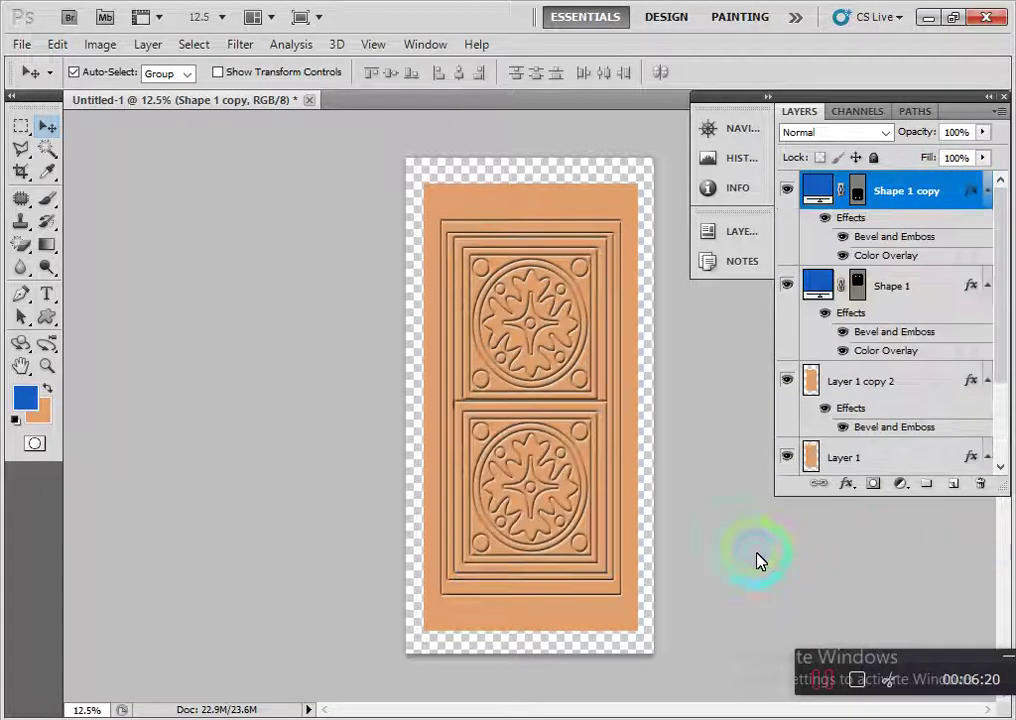
pyautogui.click(539, 198)
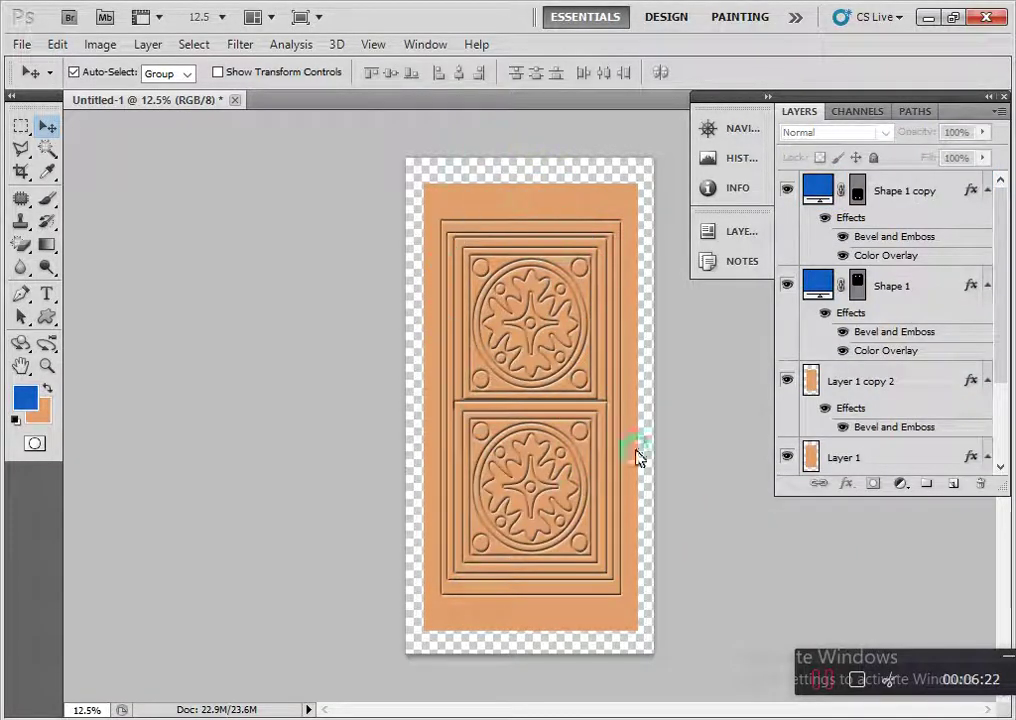
pyautogui.click(533, 399)
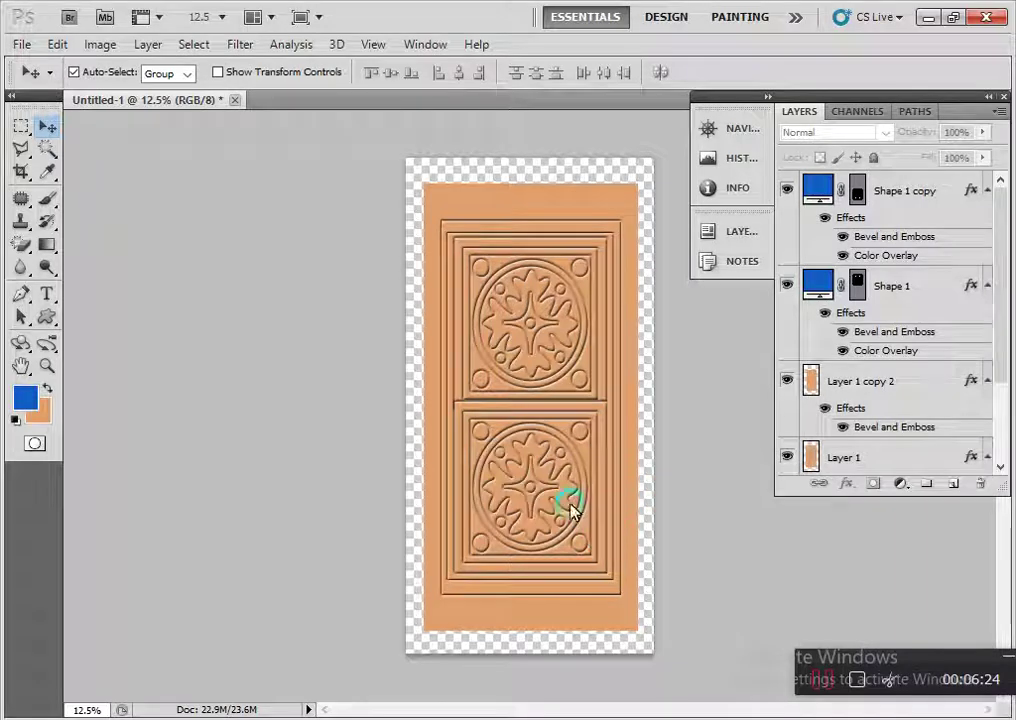
# Zoom in and back out to inspect the matching carved panels.
pyautogui.scroll(5, 544, 426)
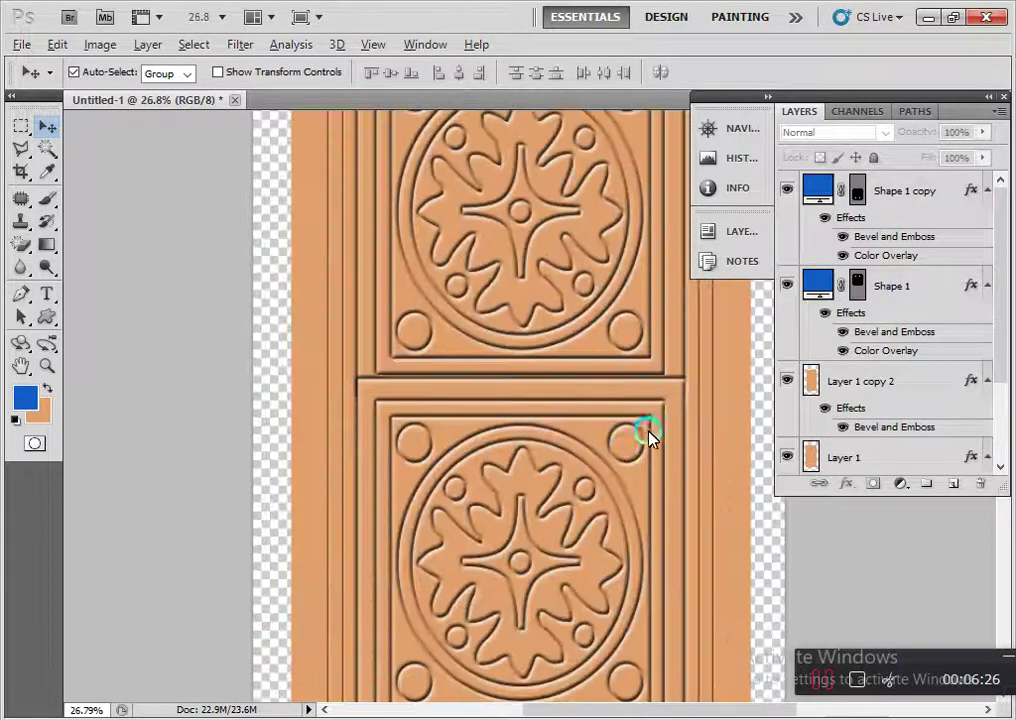
pyautogui.scroll(1, 500, 400)
pyautogui.scroll(2, 498, 400)
pyautogui.scroll(-1, 496, 400)
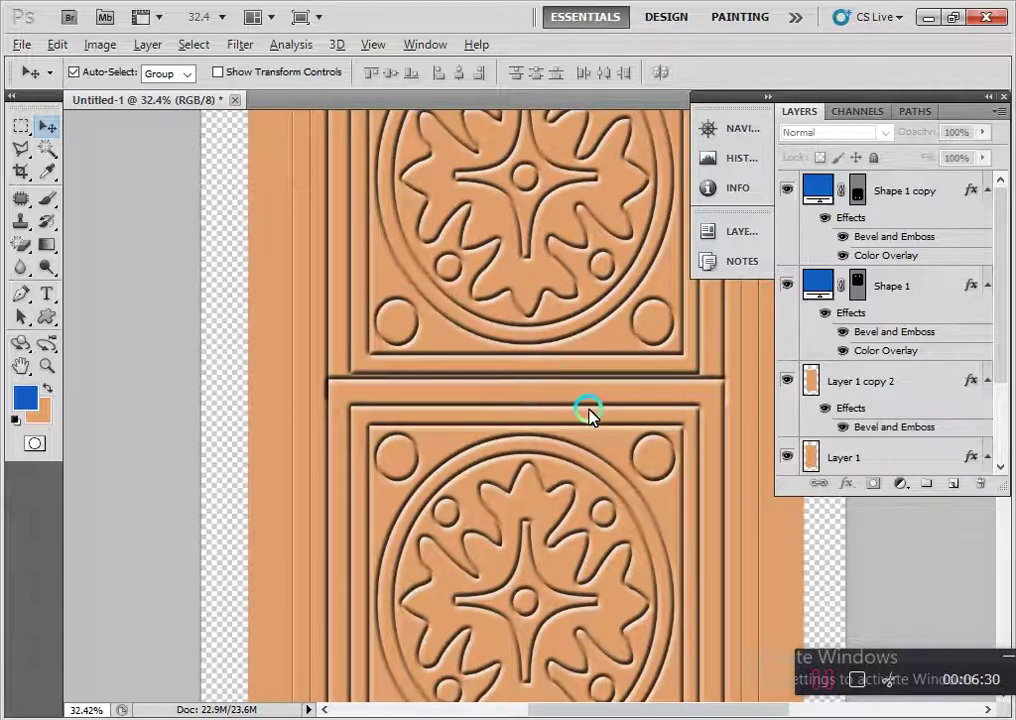
pyautogui.scroll(-6, 588, 414)
pyautogui.scroll(-1, 594, 415)
# Scale both Shape layers down slightly together.
pyautogui.click(930, 189)
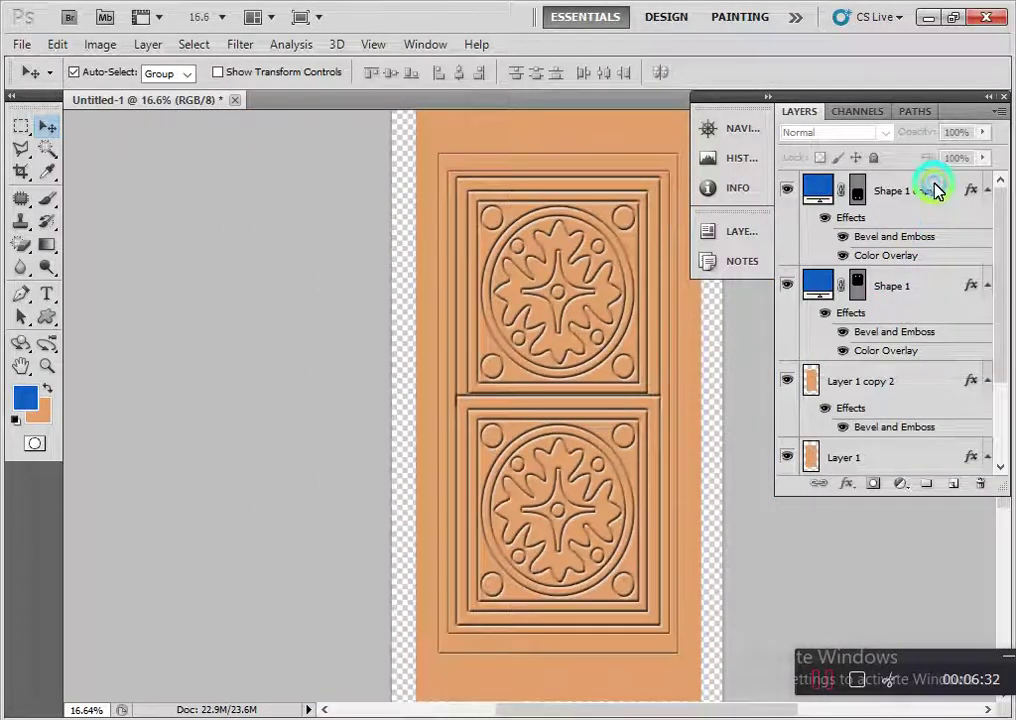
pyautogui.keyDown('shift'); pyautogui.click(930, 292); pyautogui.keyUp('shift')
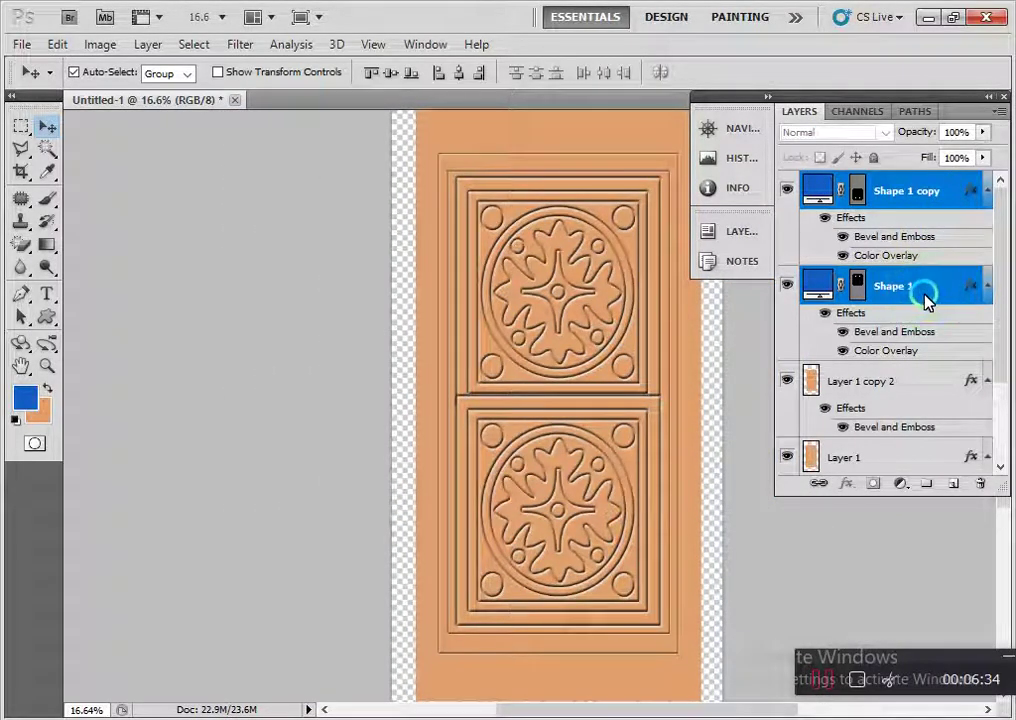
pyautogui.hotkey('ctrl', 't')
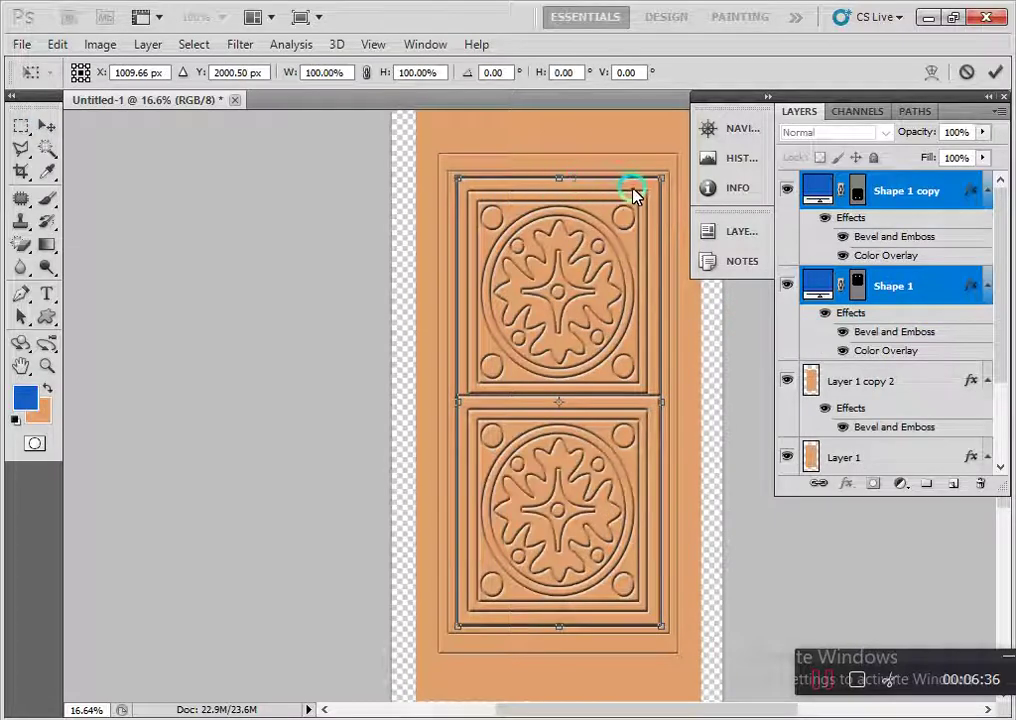
pyautogui.moveTo(658, 190); pyautogui.dragTo(650, 194)
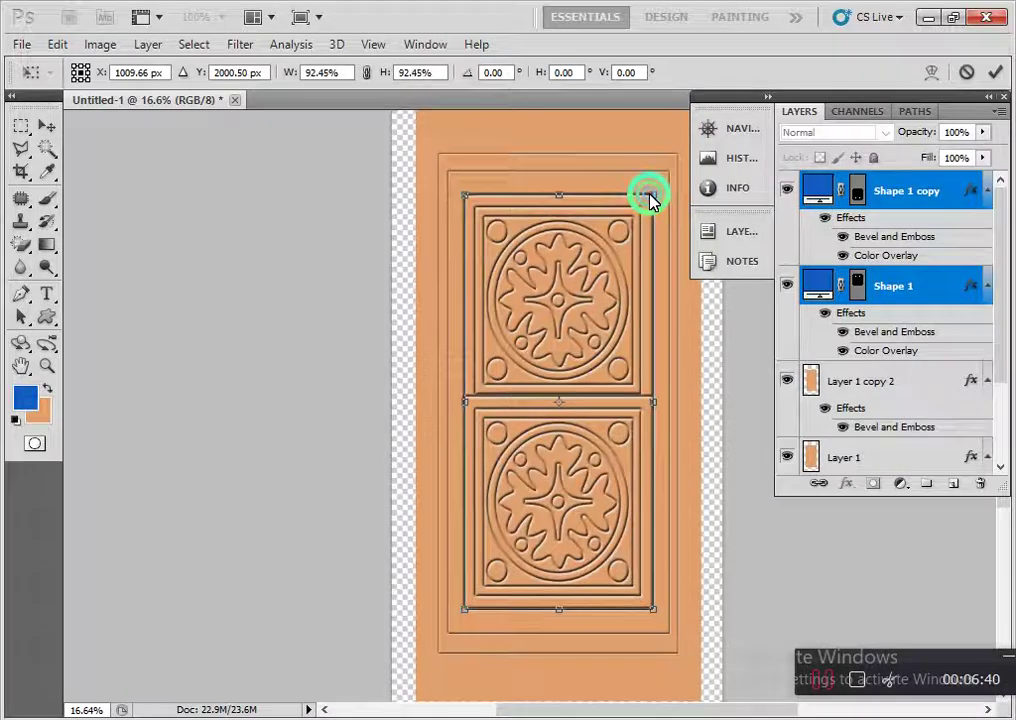
pyautogui.press('Return')
pyautogui.click(626, 662)
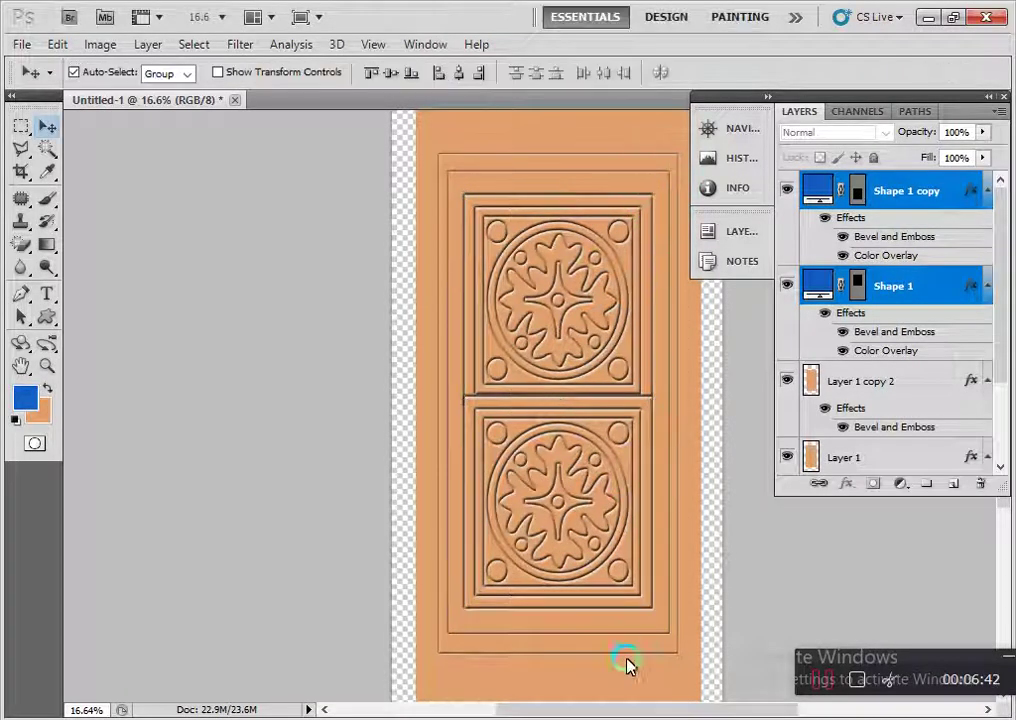
pyautogui.click(612, 580)
# Nudge both carved panels down, then nudge the upper Shape 1 panel up.
pyautogui.hotkey('shift', 'Down')
pyautogui.hotkey('shift', 'Down')
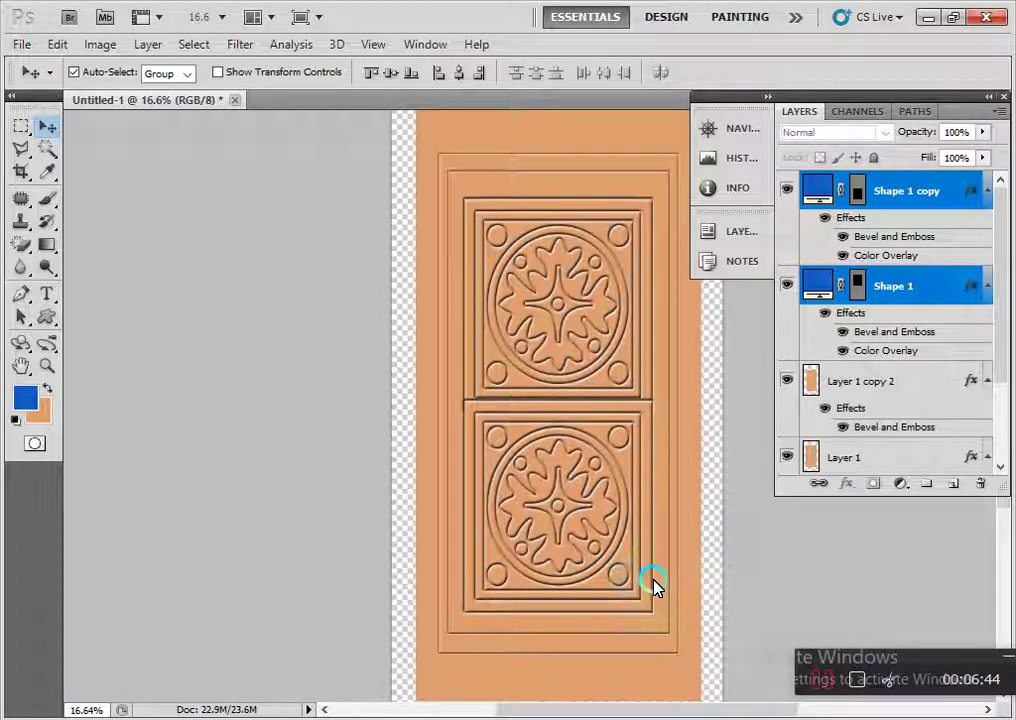
pyautogui.hotkey('shift', 'Down')
pyautogui.hotkey('shift', 'Down')
pyautogui.hotkey('shift', 'Down')
pyautogui.hotkey('shift', 'Down')
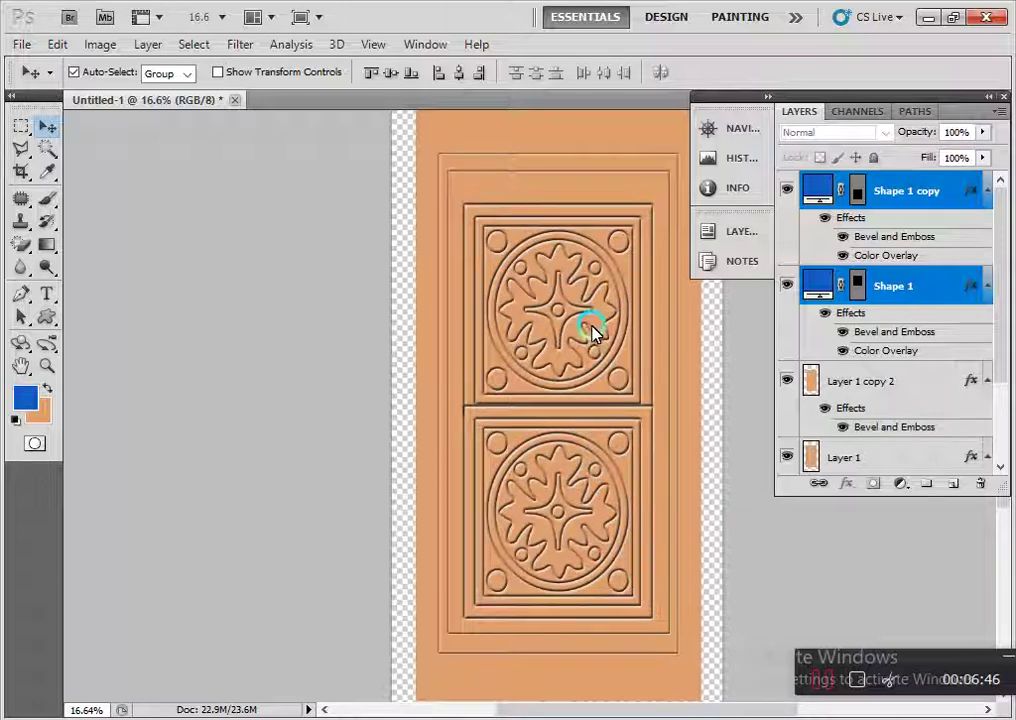
pyautogui.click(596, 330)
pyautogui.click(746, 360)
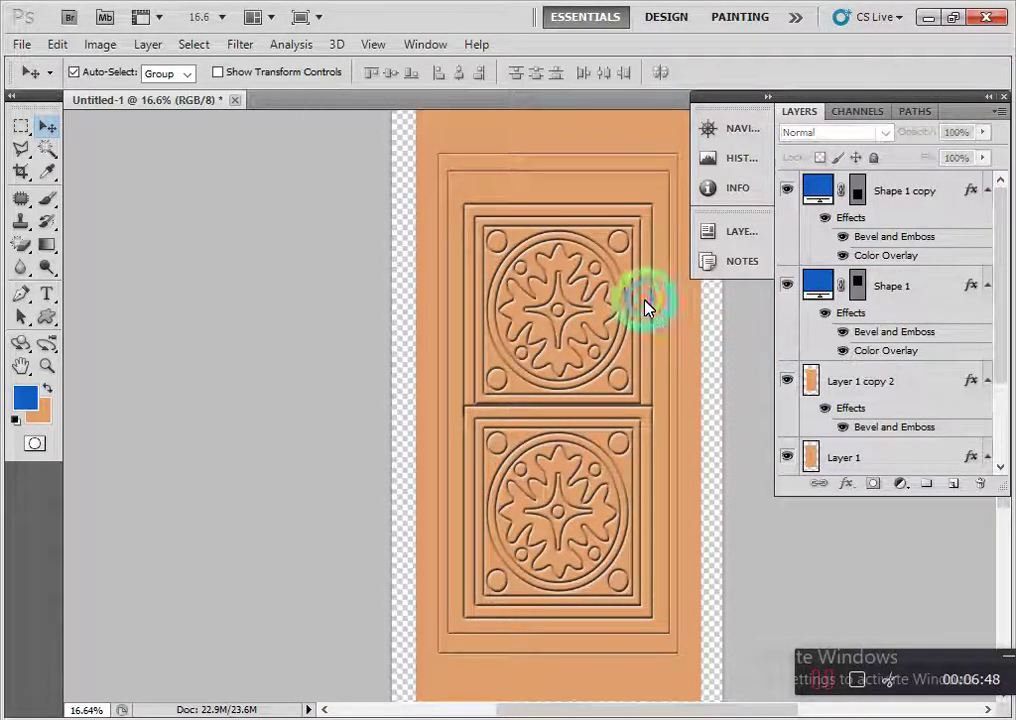
pyautogui.click(628, 275)
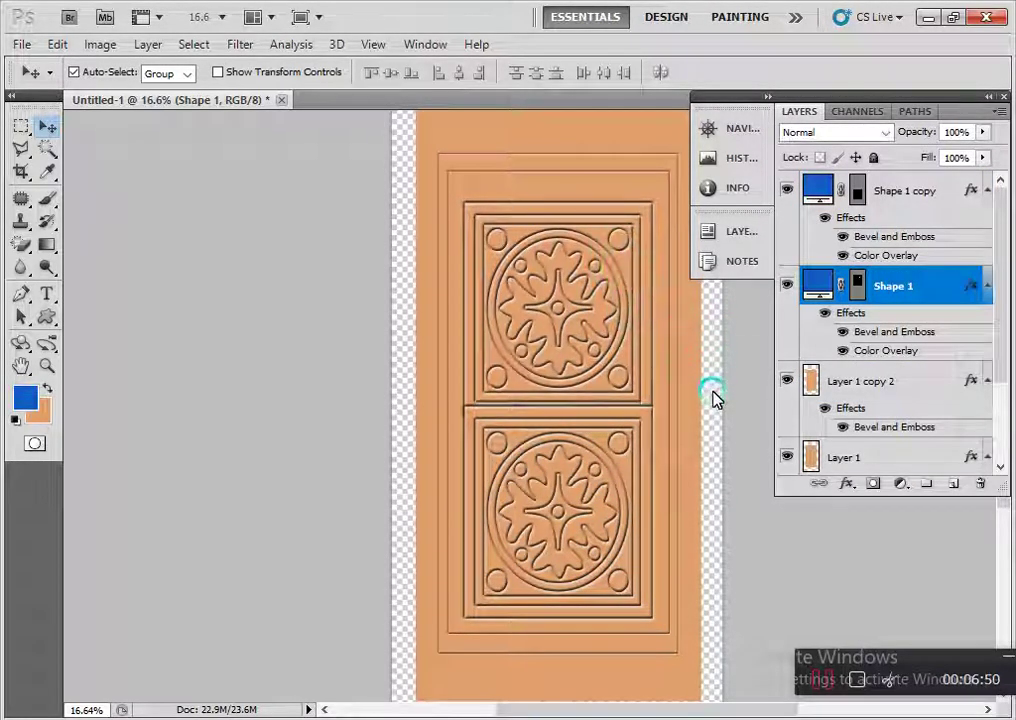
pyautogui.press('Up')
pyautogui.press('Up')
pyautogui.press('Up')
pyautogui.press('Up')
pyautogui.press('Up')
pyautogui.press('Up')
pyautogui.press('Up')
pyautogui.press('Up')
pyautogui.press('Up')
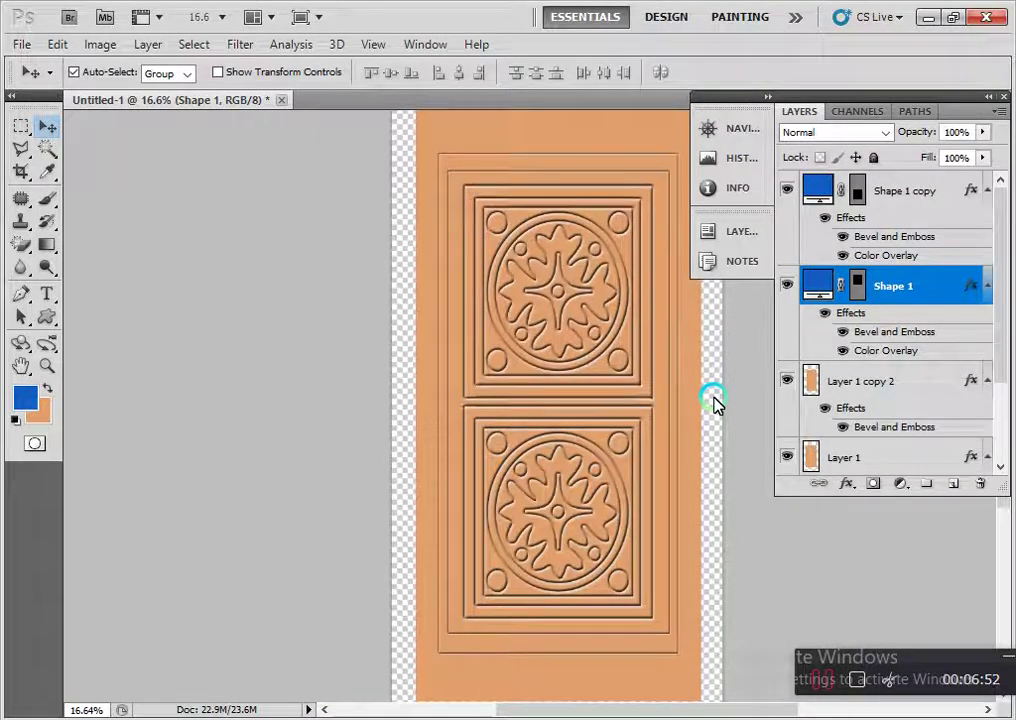
pyautogui.press('Up')
pyautogui.press('Up')
pyautogui.press('Up')
pyautogui.press('Up')
pyautogui.press('Up')
pyautogui.press('Up')
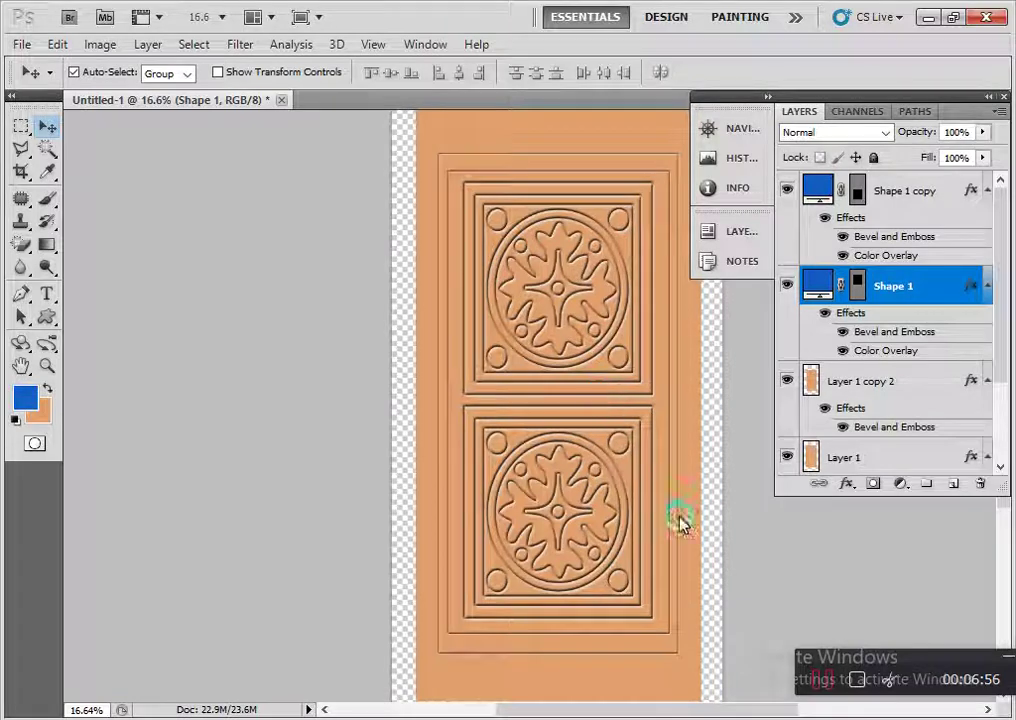
pyautogui.click(790, 545)
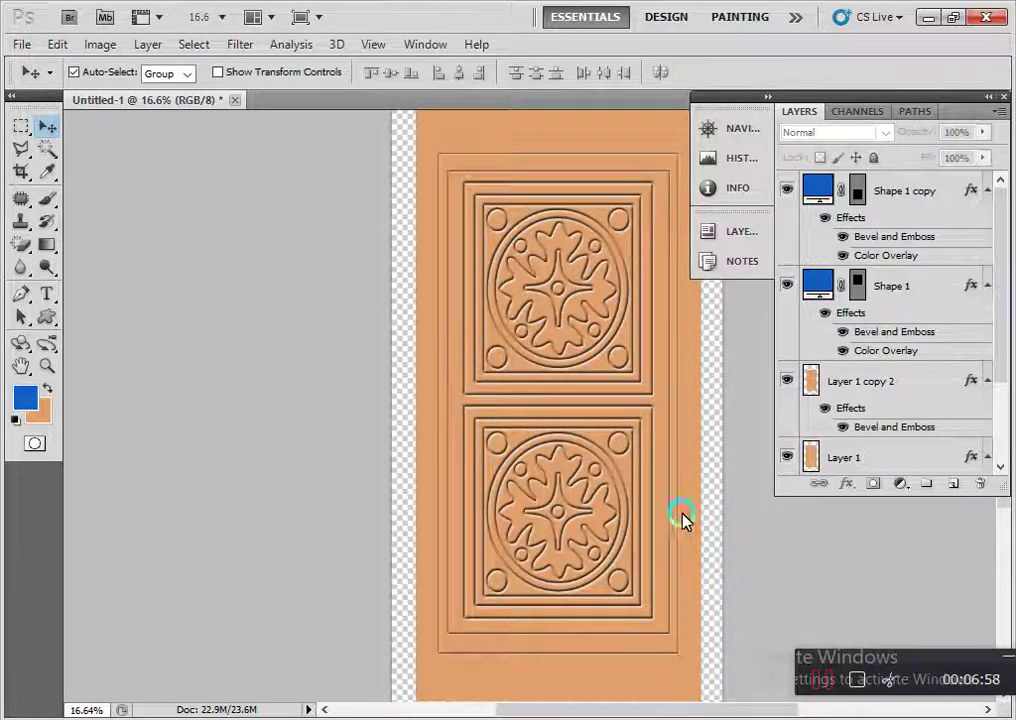
# Make Layer 0 visible to show the white background behind the door.
pyautogui.scroll(-1, 615, 460)
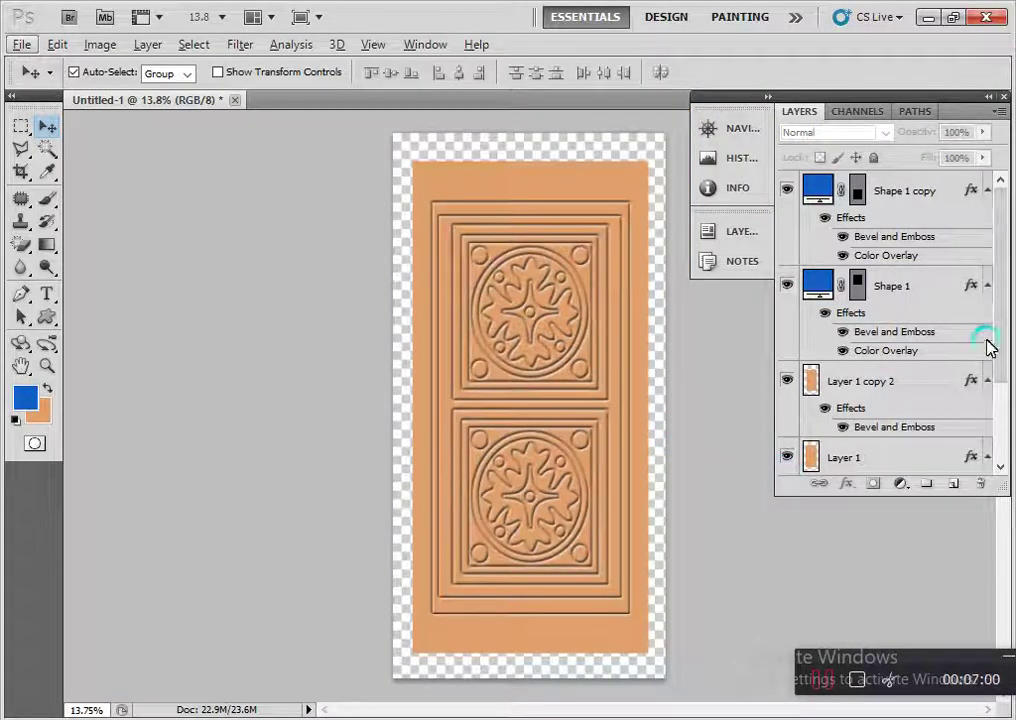
pyautogui.moveTo(999, 336); pyautogui.dragTo(1000, 430)
pyautogui.click(790, 457)
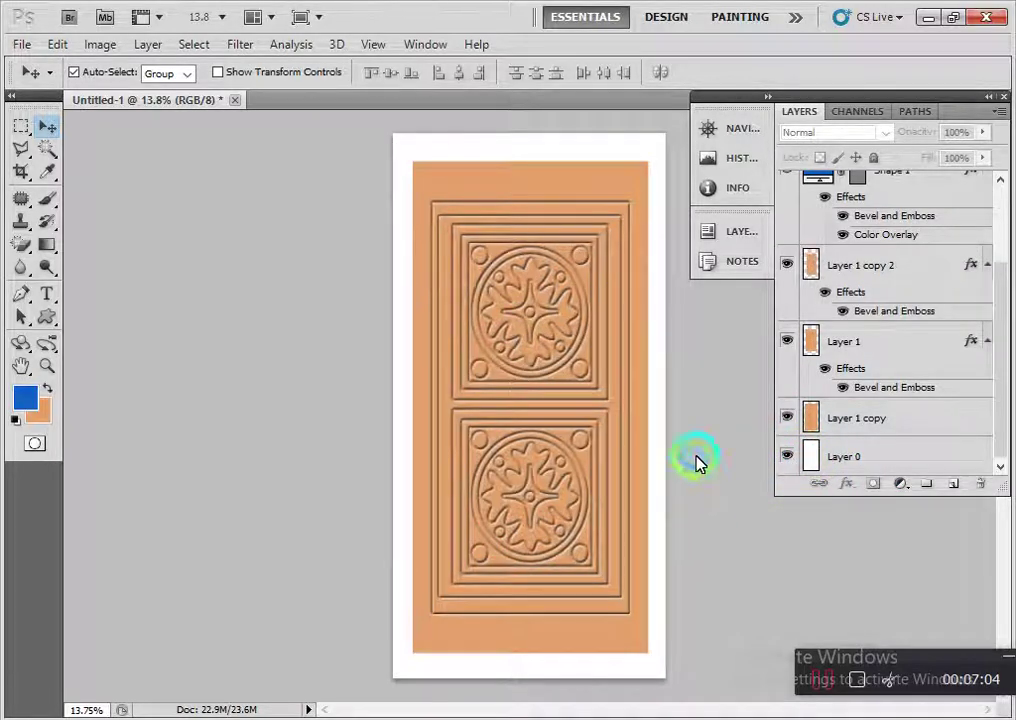
# Search Google for 'door lock' in a new Chrome tab and show image results.
pyautogui.hotkey('alt', 'Tab')
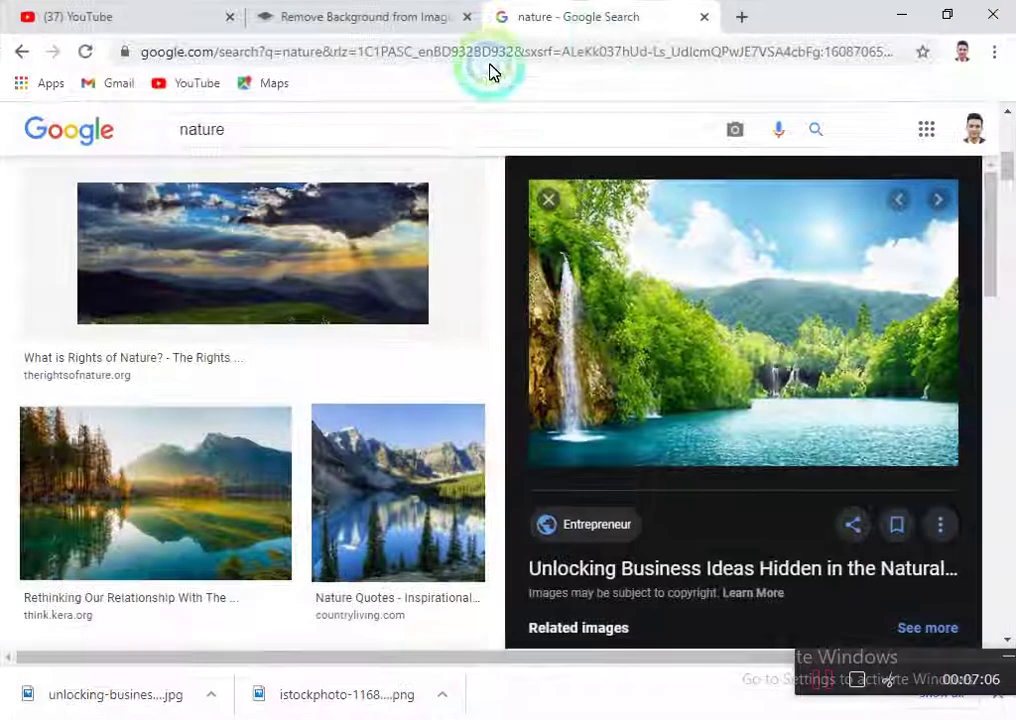
pyautogui.hotkey('ctrl', 't')
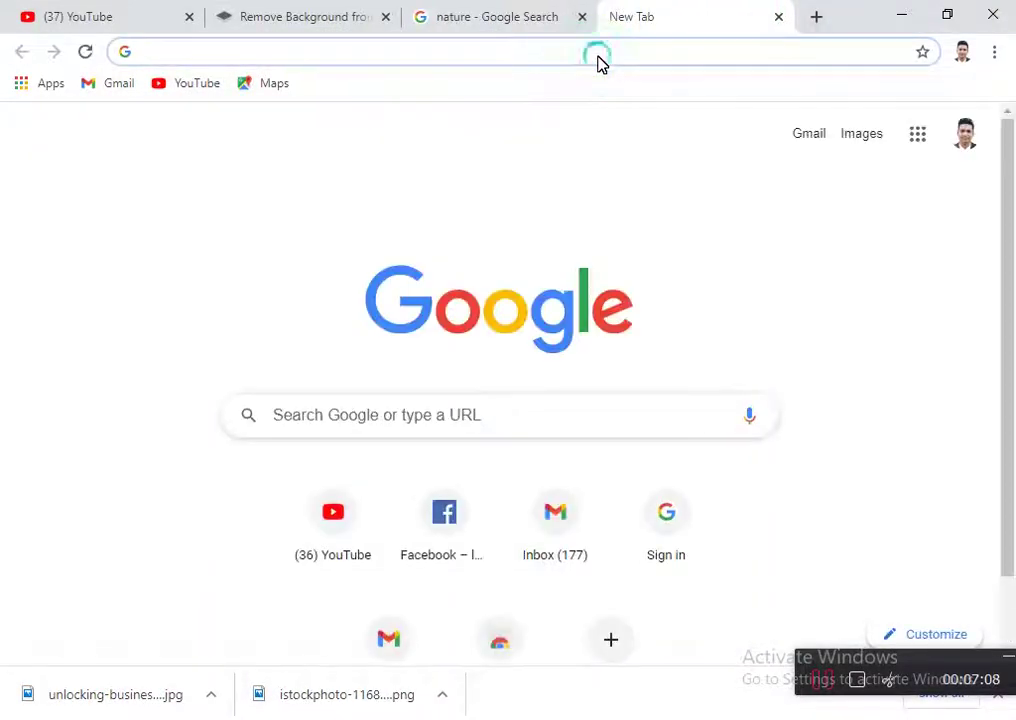
pyautogui.click(454, 426)
pyautogui.write('d')
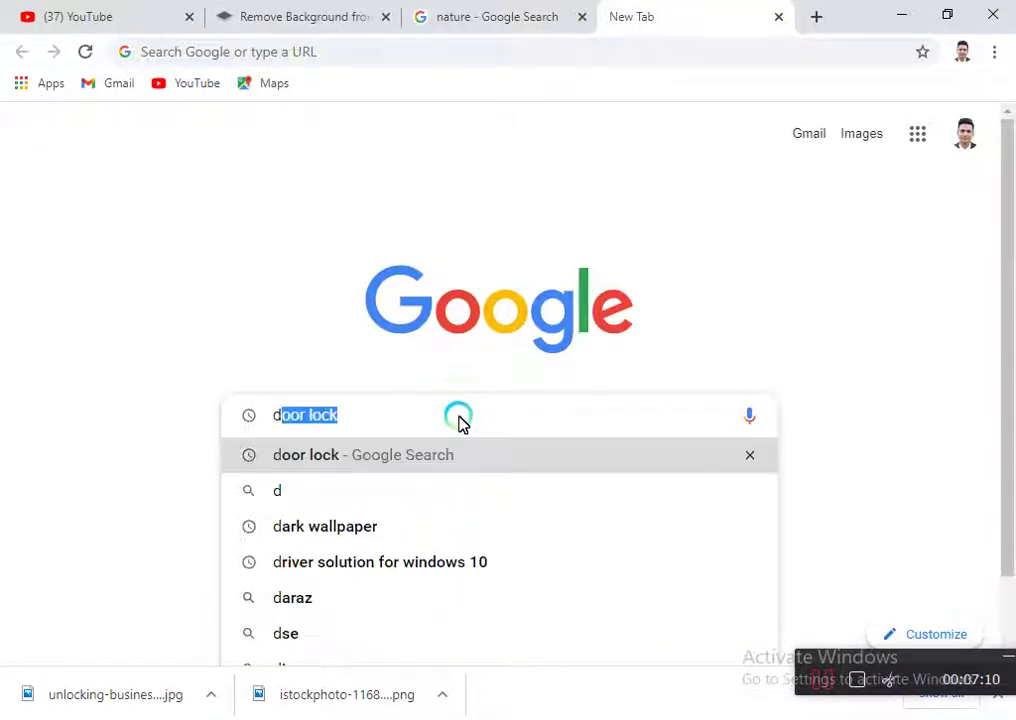
pyautogui.write('oor')
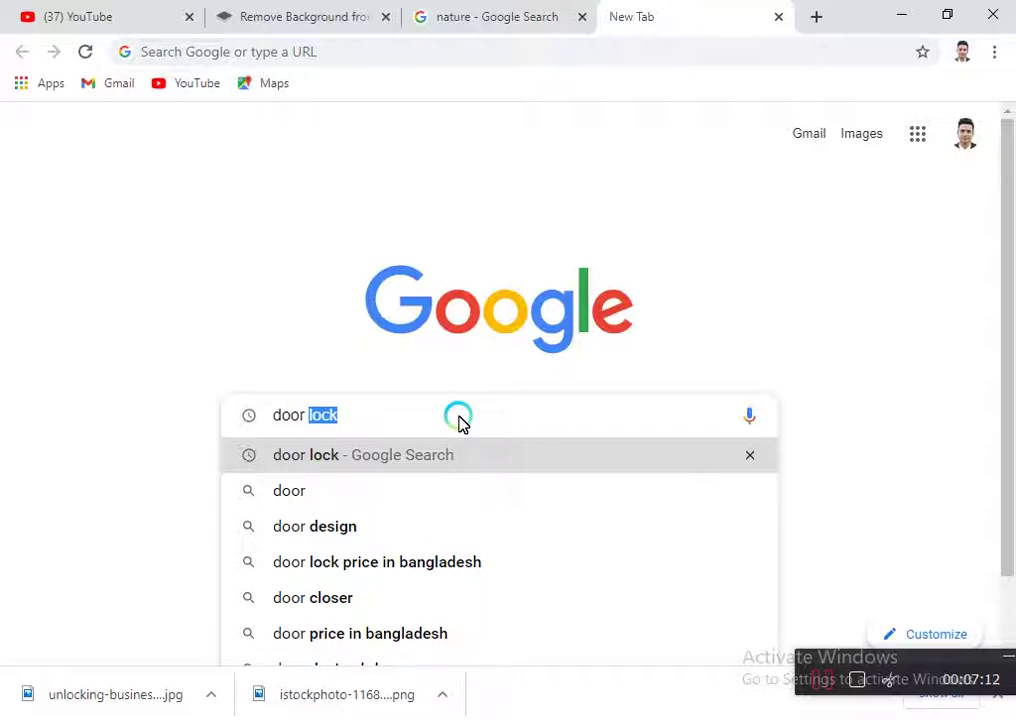
pyautogui.press('Return')
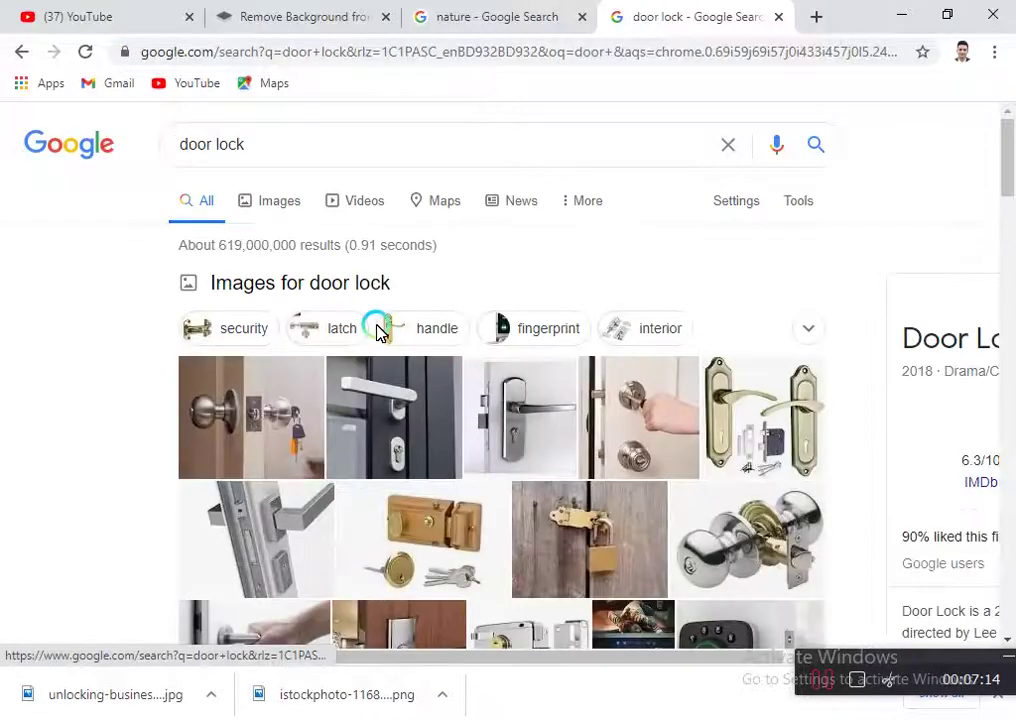
pyautogui.click(283, 212)
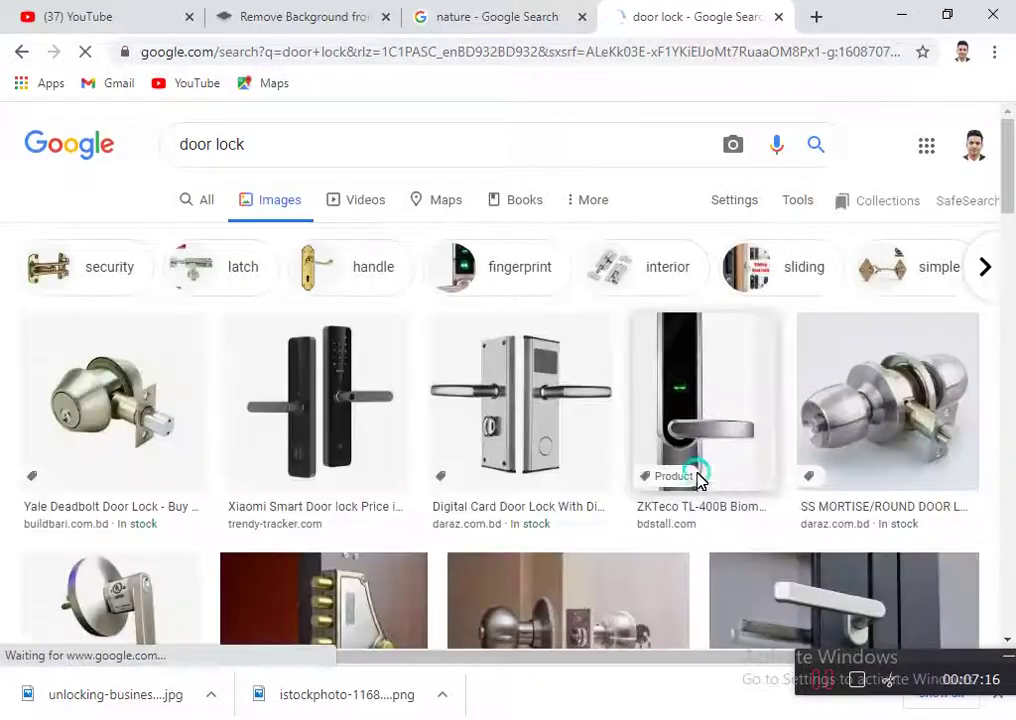
# Scroll through the door lock image results and back up to the top.
pyautogui.scroll(-1, 722, 445)
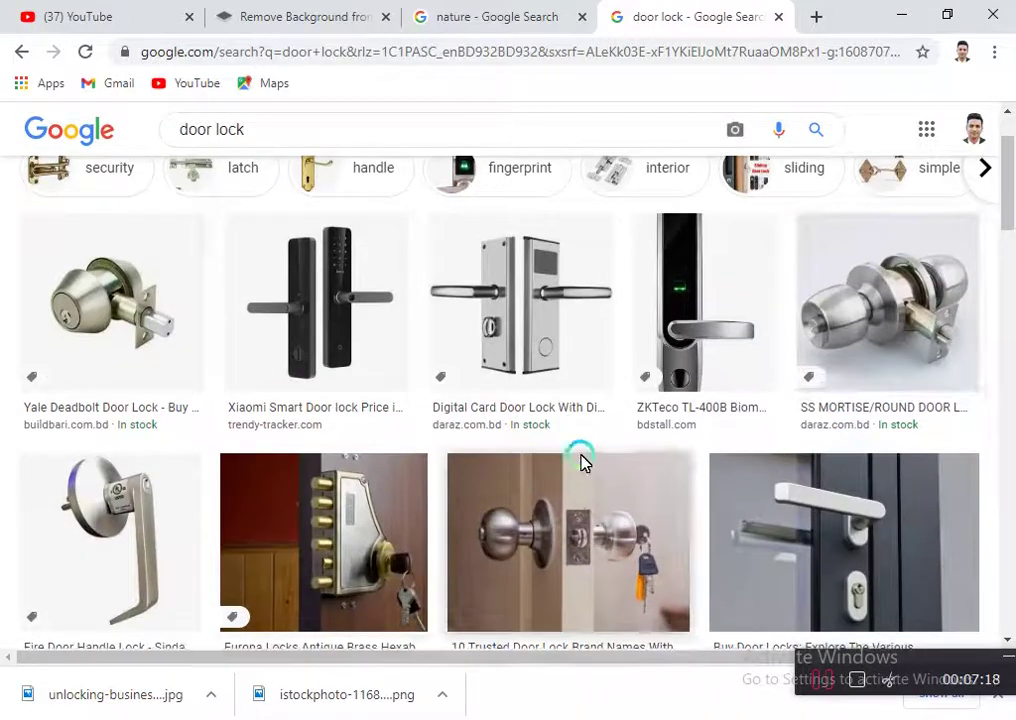
pyautogui.scroll(-1, 578, 468)
pyautogui.scroll(-1, 574, 476)
pyautogui.scroll(-2, 560, 525)
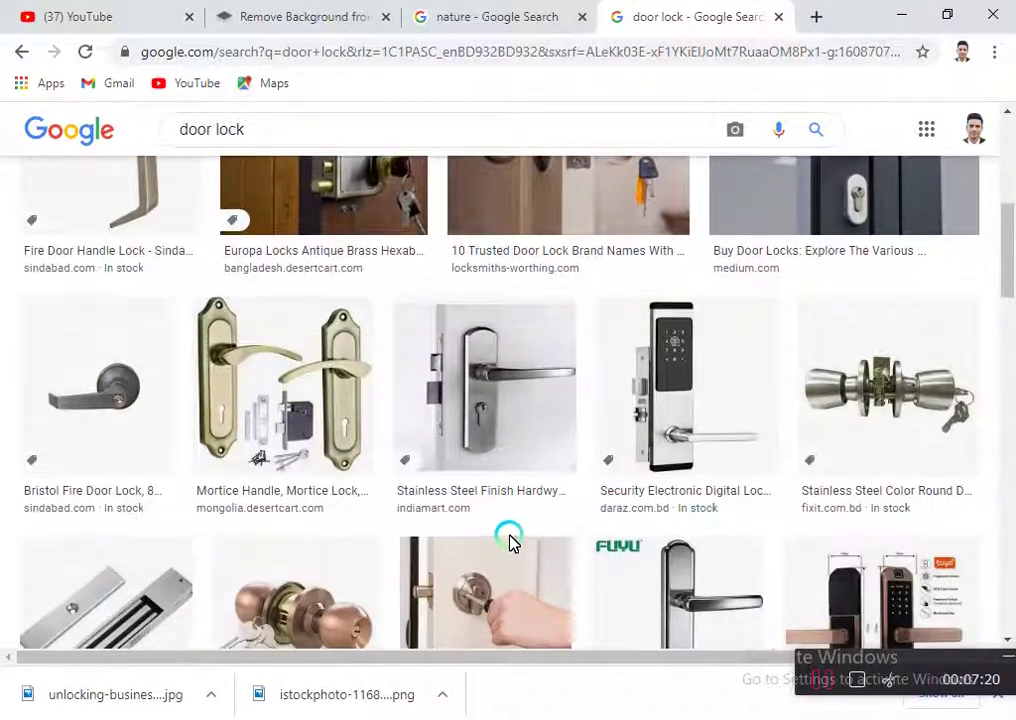
pyautogui.scroll(-1, 620, 527)
pyautogui.scroll(-1, 447, 530)
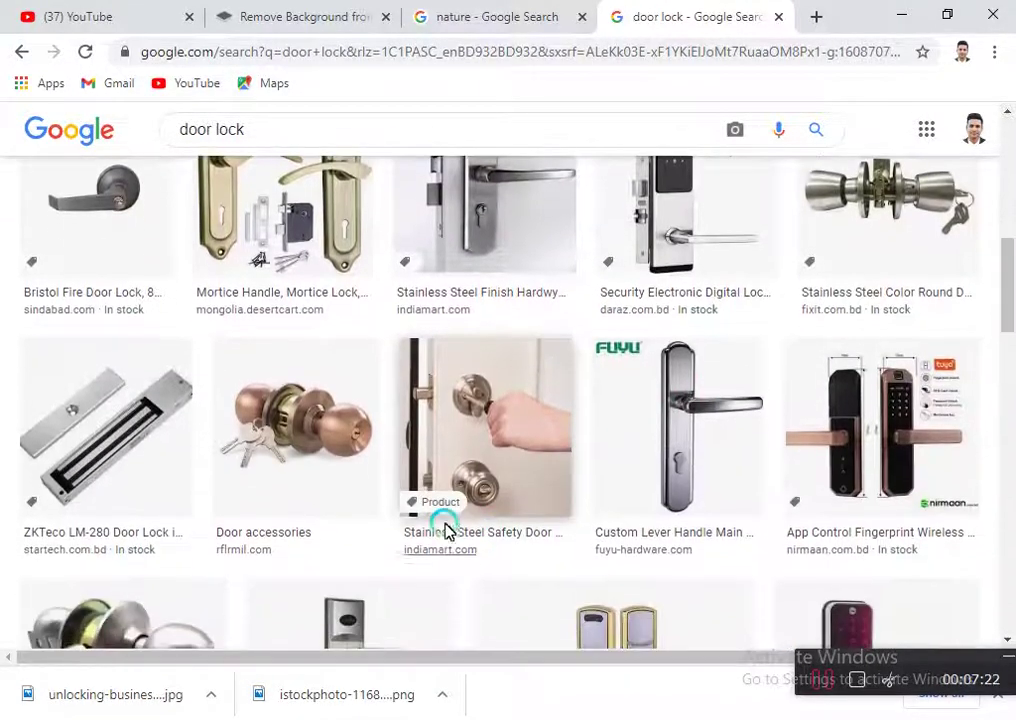
pyautogui.scroll(3, 399, 492)
pyautogui.scroll(5, 358, 352)
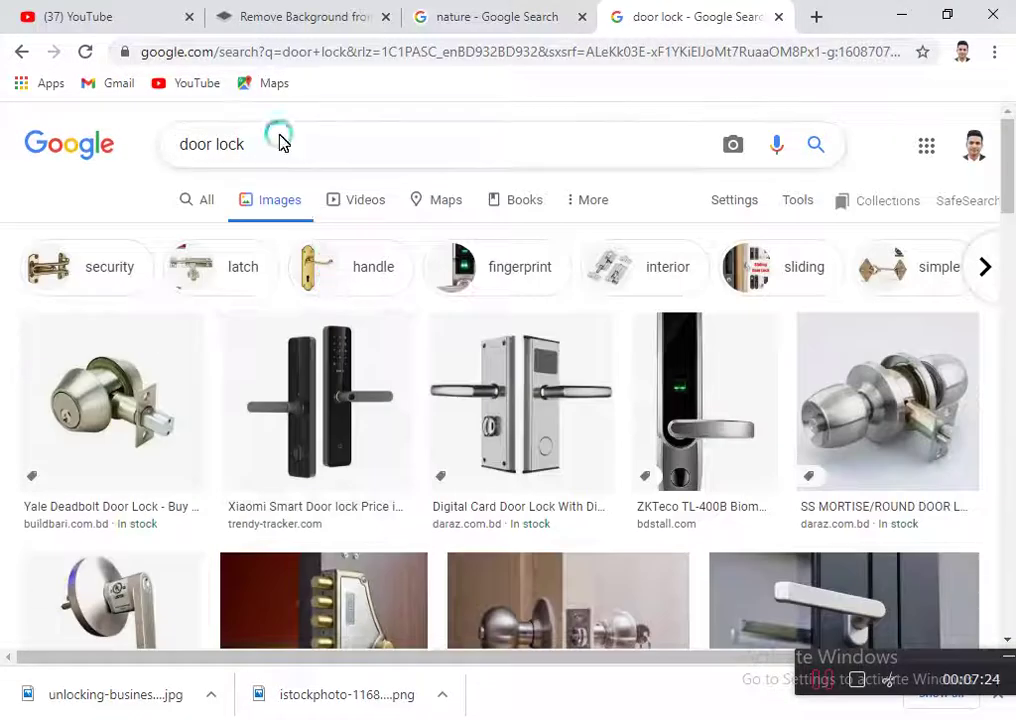
# Refine the image search to 'door lock png' and browse the results.
pyautogui.write(' p')
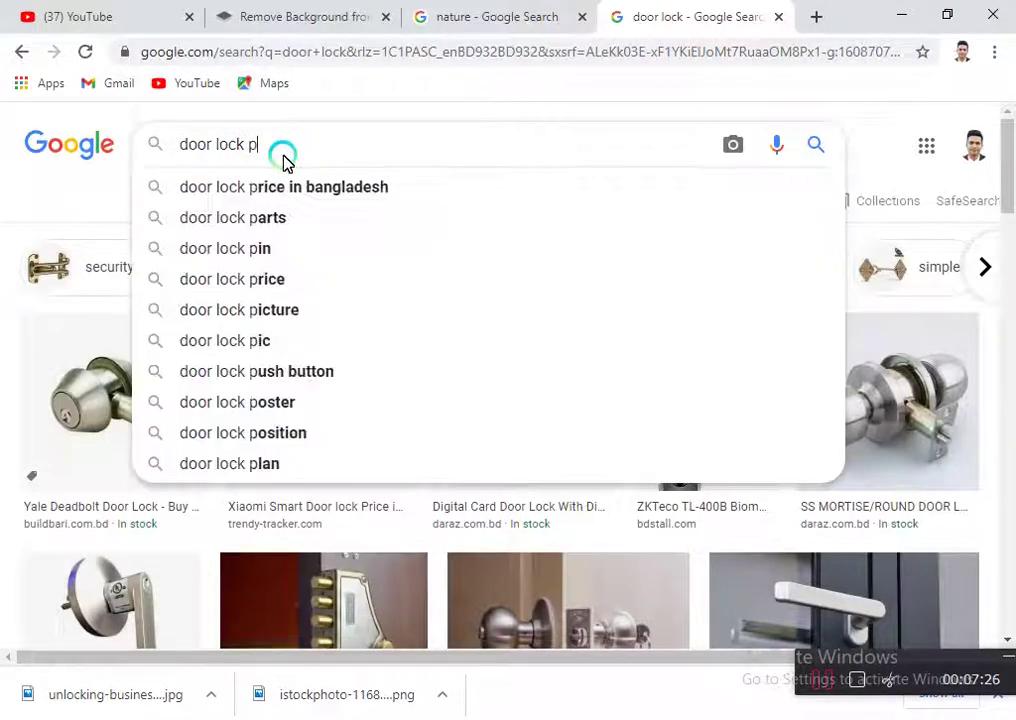
pyautogui.write('ng')
pyautogui.press('Return')
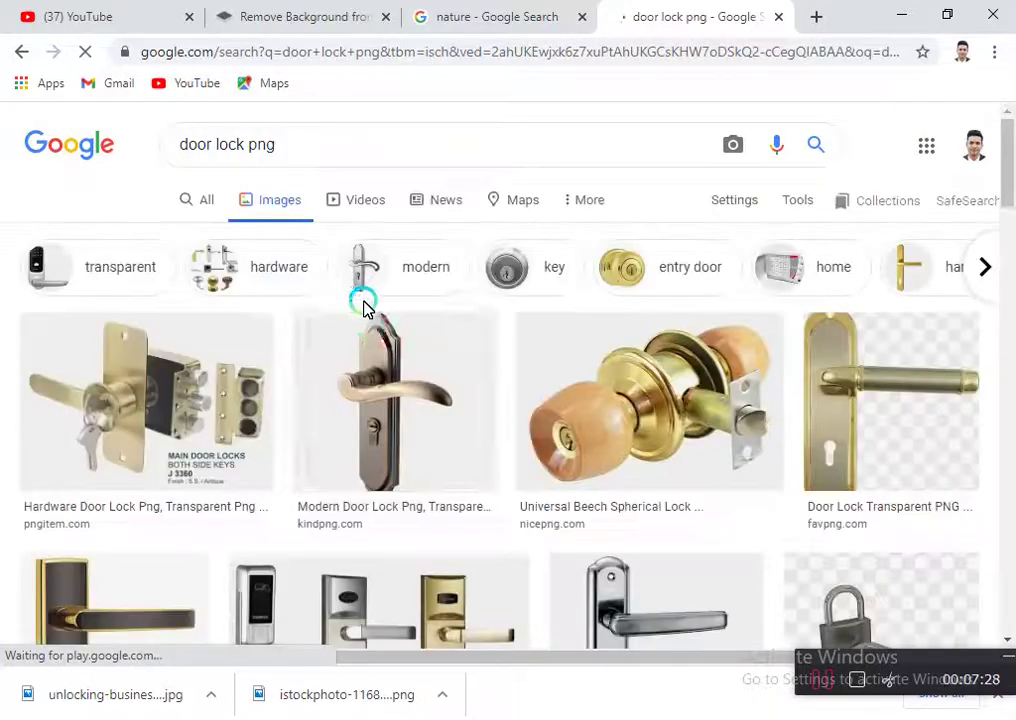
pyautogui.scroll(-4, 381, 404)
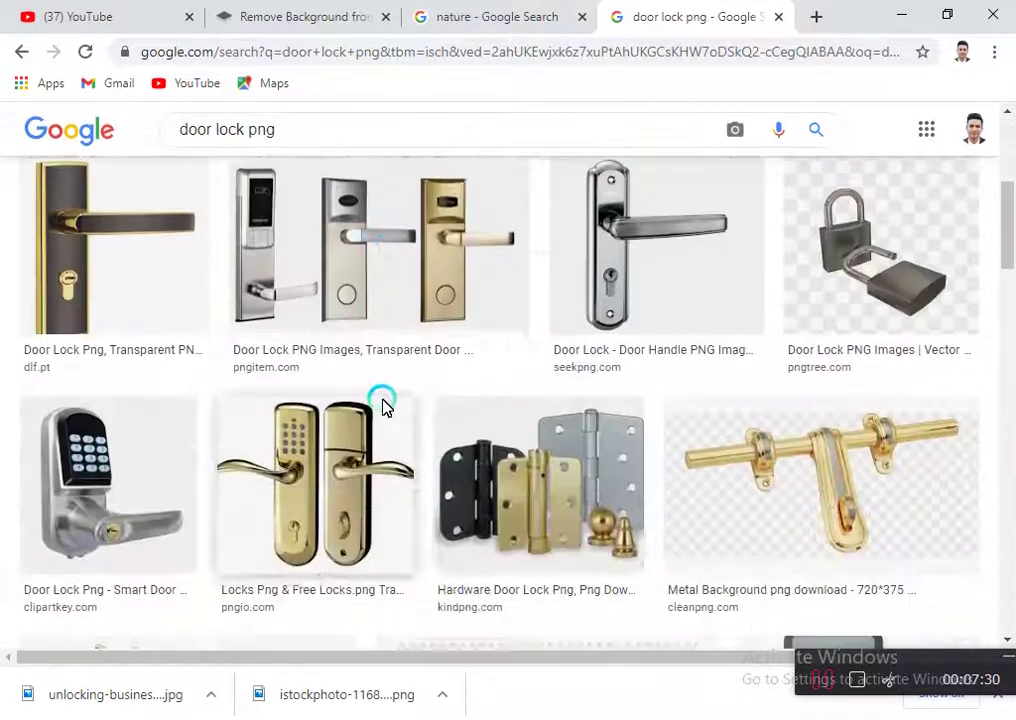
pyautogui.scroll(-3, 562, 420)
pyautogui.scroll(-5, 562, 418)
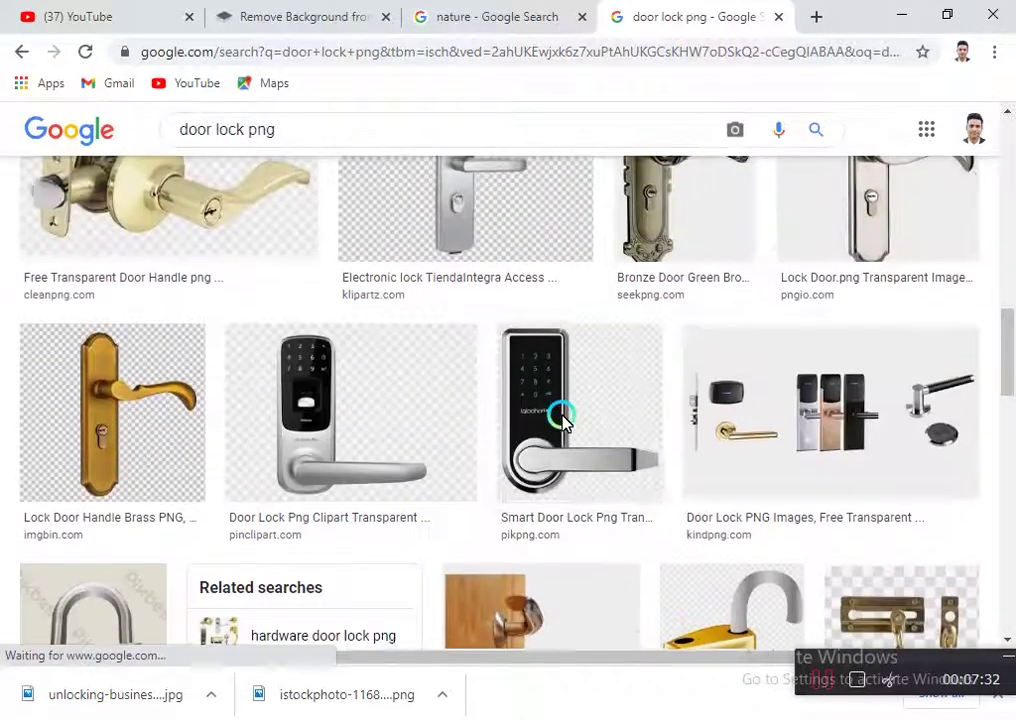
pyautogui.scroll(3, 550, 423)
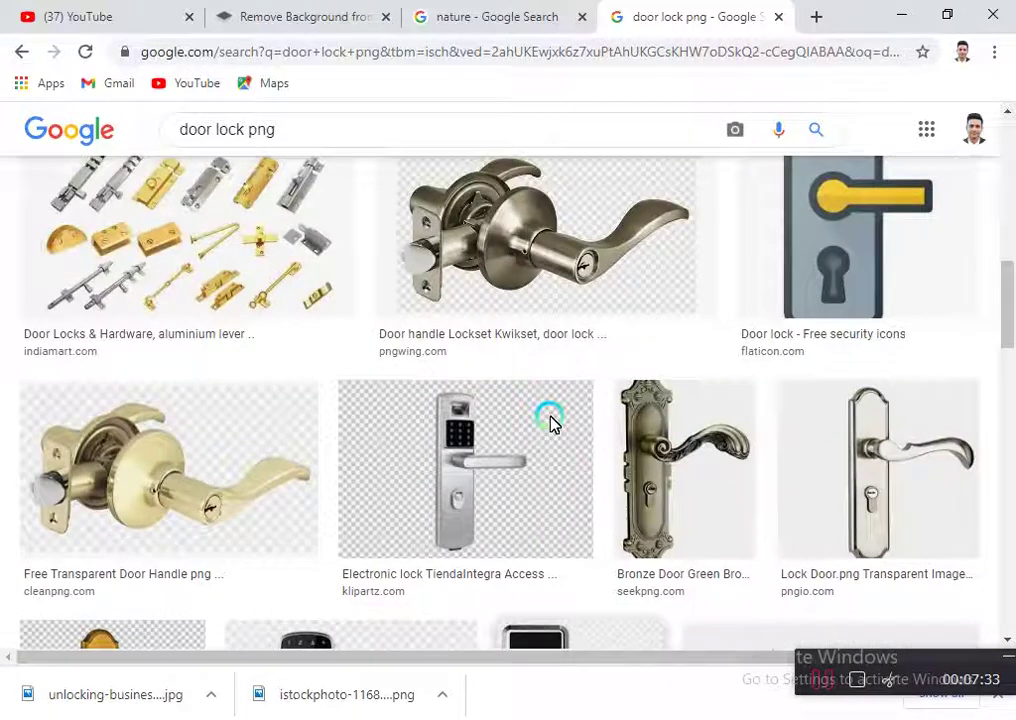
# Save the Lock Door.png silver lever handle image to the Desktop.
pyautogui.click(914, 470)
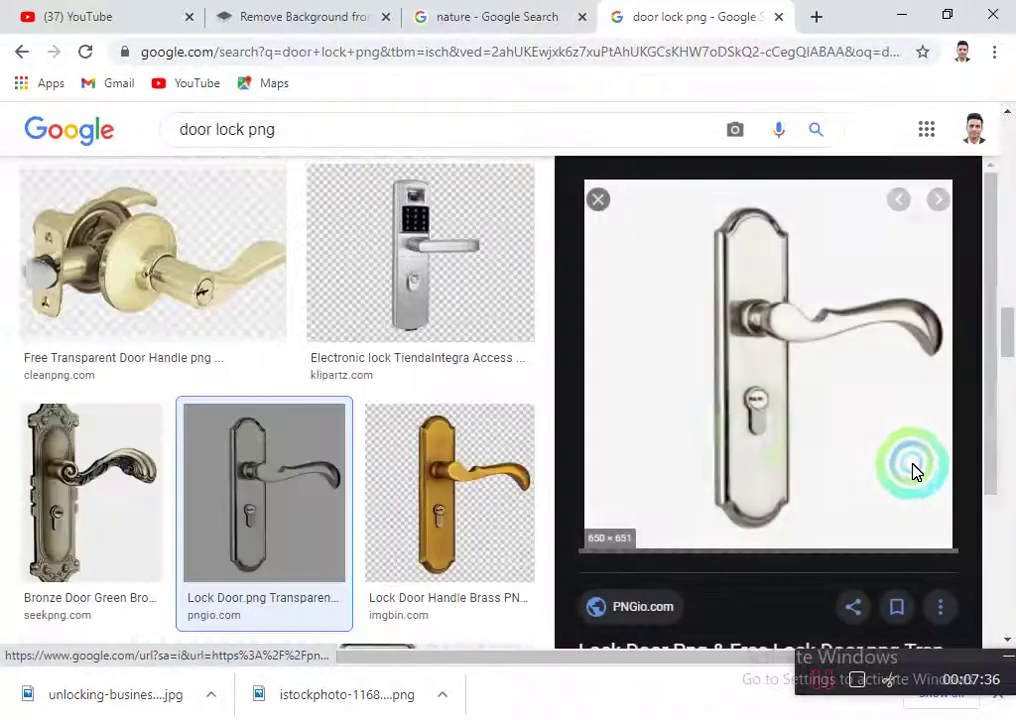
pyautogui.rightClick(750, 348)
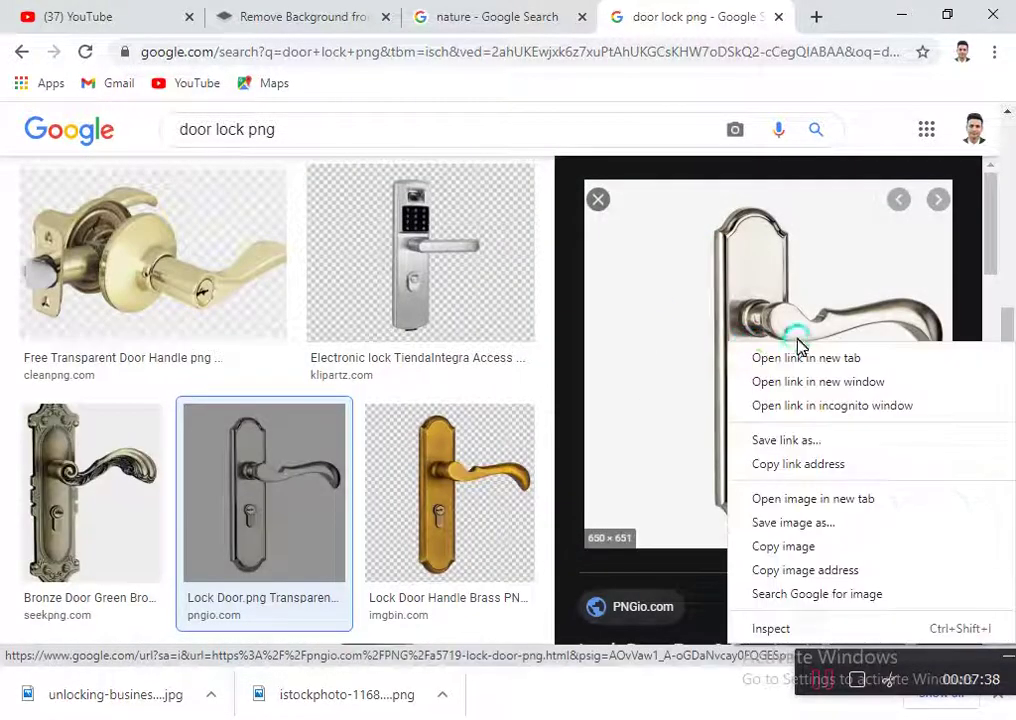
pyautogui.click(798, 522)
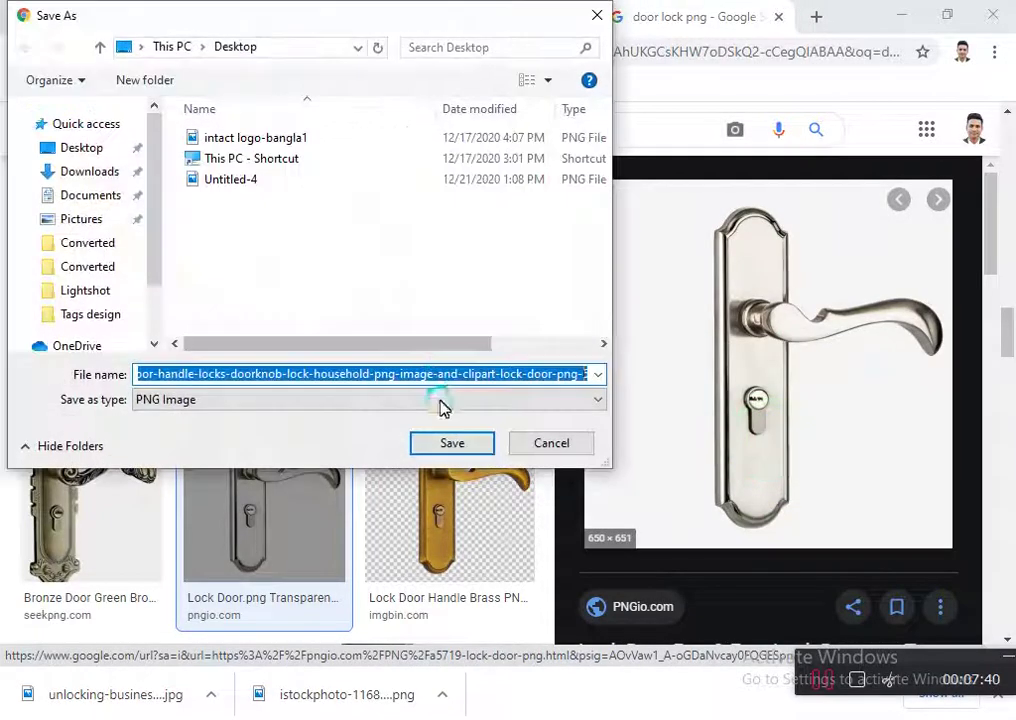
pyautogui.click(449, 444)
pyautogui.click(68, 697)
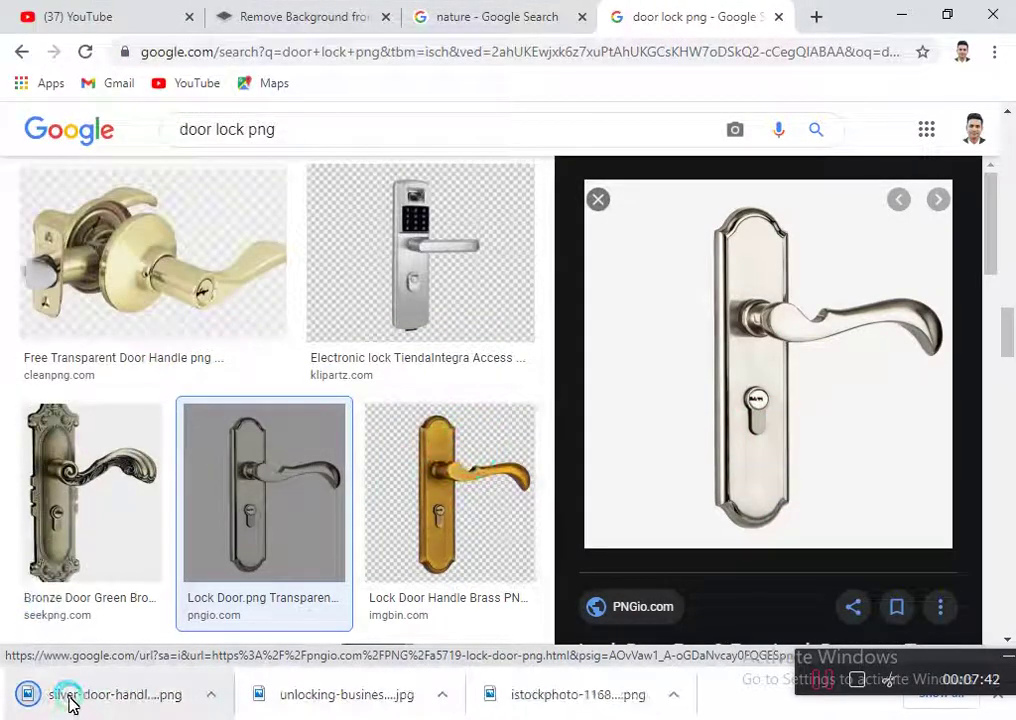
# Remove the silver lever handle's background in remove.bg and download the transparent PNG.
pyautogui.moveTo(68, 697)
pyautogui.mouseDown()
pyautogui.moveTo(400, 279)
pyautogui.moveTo(442, 362)
pyautogui.mouseUp()
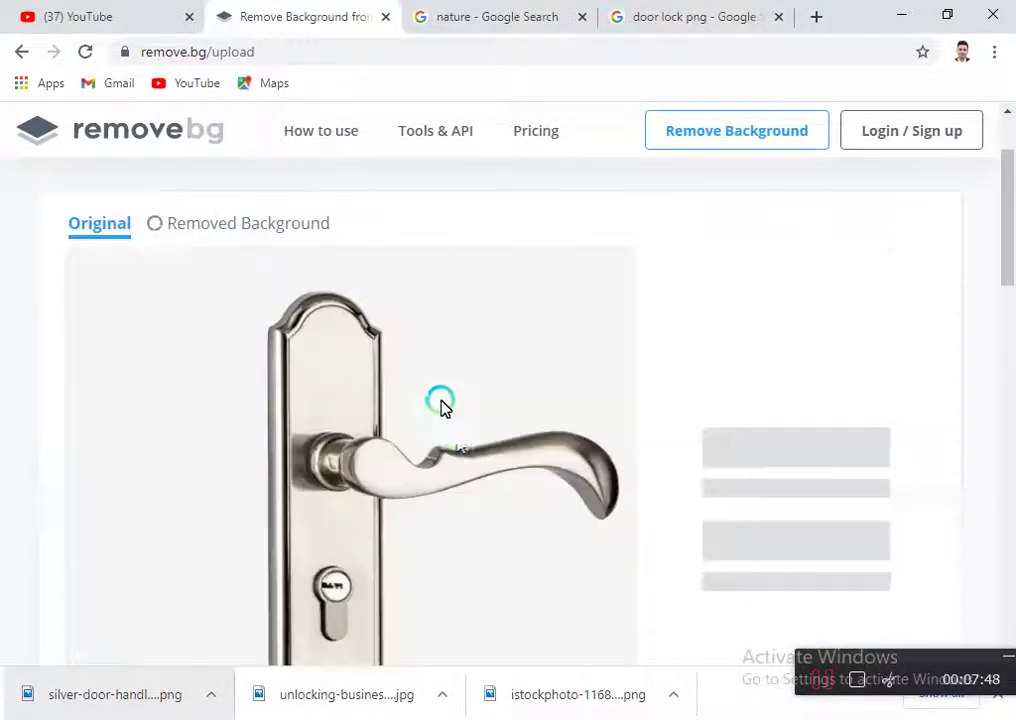
pyautogui.scroll(-2, 460, 440)
pyautogui.scroll(1, 510, 535)
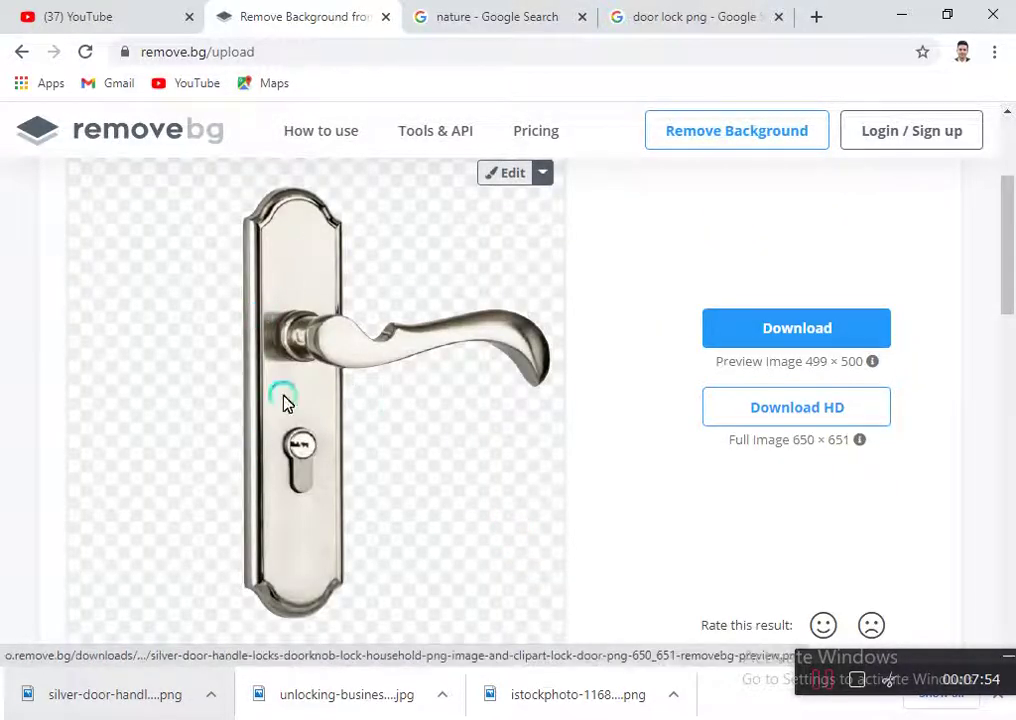
pyautogui.click(783, 327)
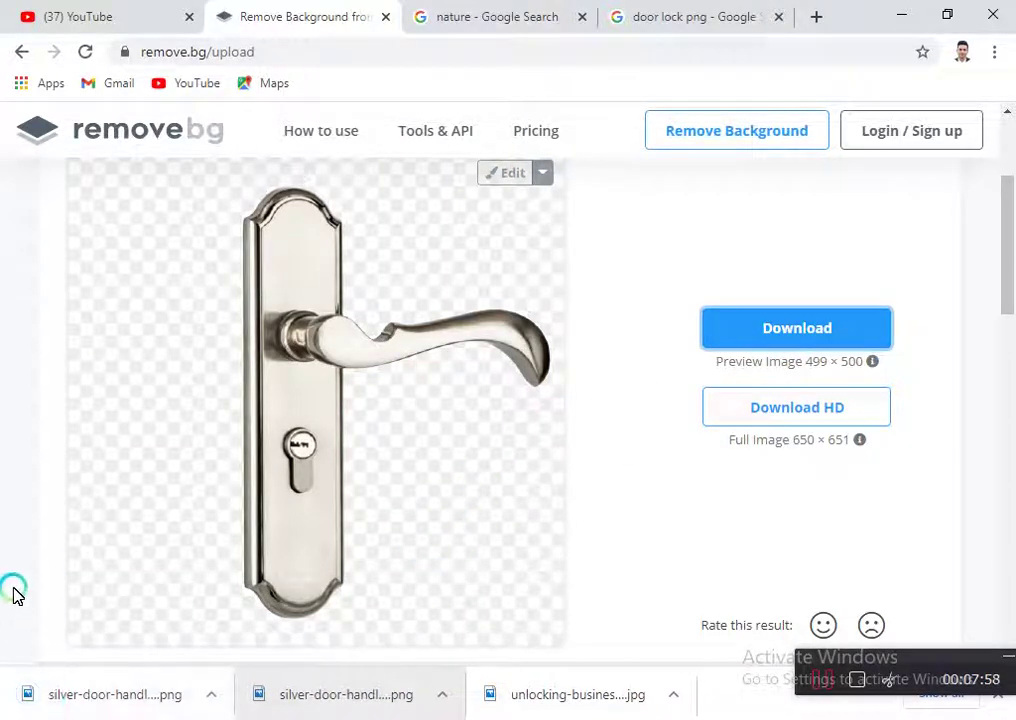
pyautogui.moveTo(57, 694); pyautogui.dragTo(755, 676)
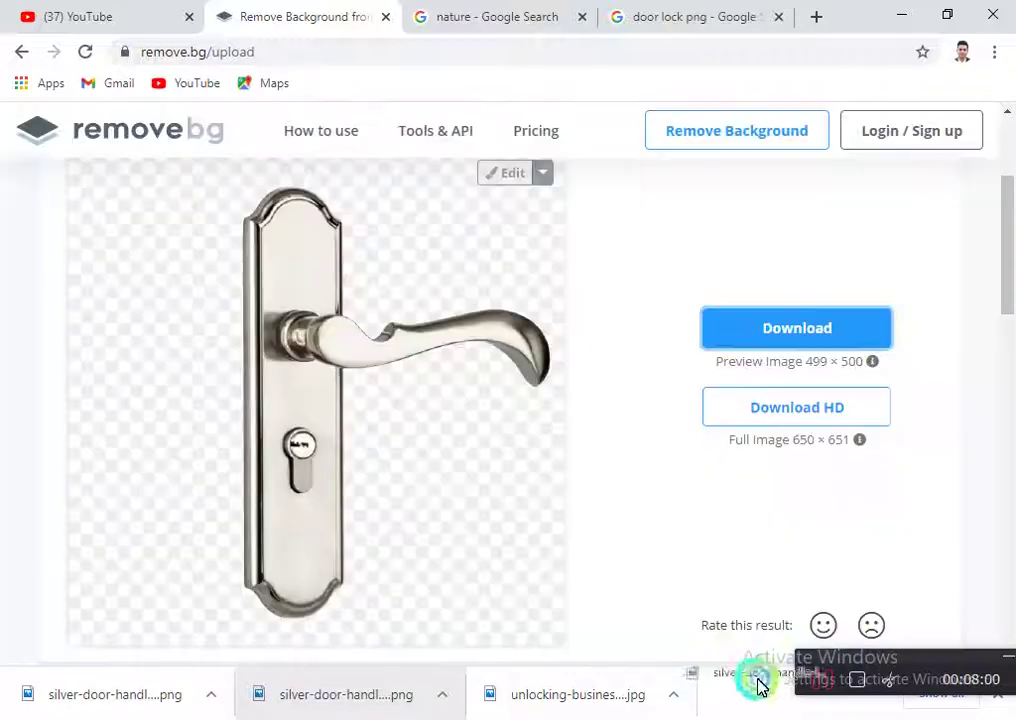
# Place the cut-out handle on the door, scaled to 34.9%, at its right edge.
pyautogui.hotkey('alt', 'Tab')
pyautogui.moveTo(628, 513); pyautogui.dragTo(578, 513)
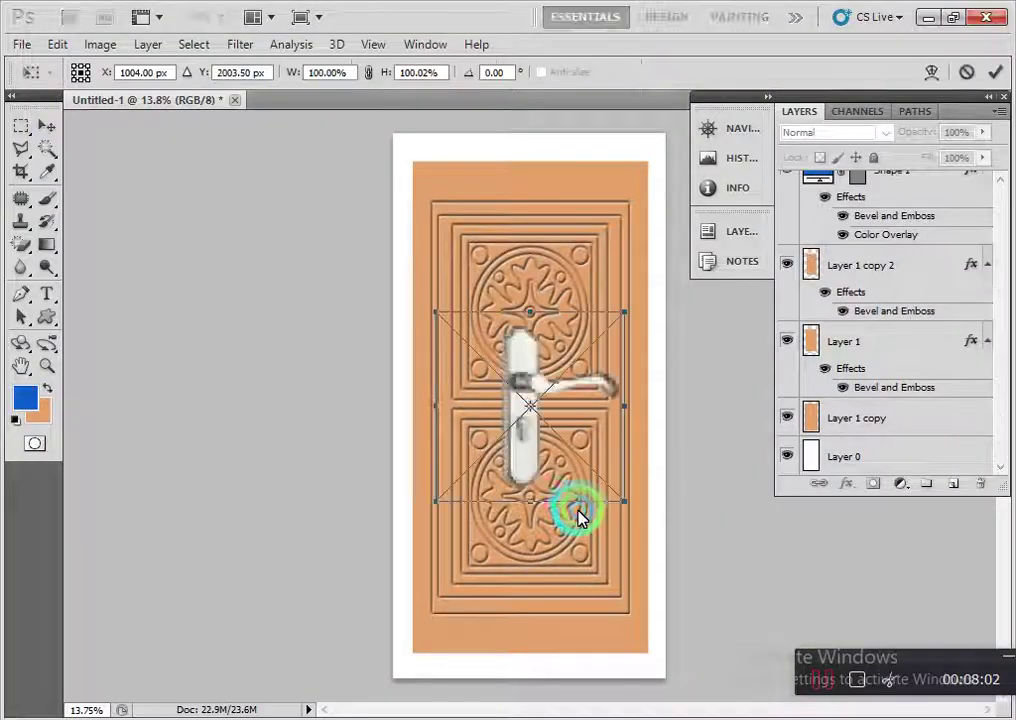
pyautogui.moveTo(560, 438)
pyautogui.mouseDown()
pyautogui.moveTo(505, 405)
pyautogui.moveTo(537, 420)
pyautogui.mouseUp()
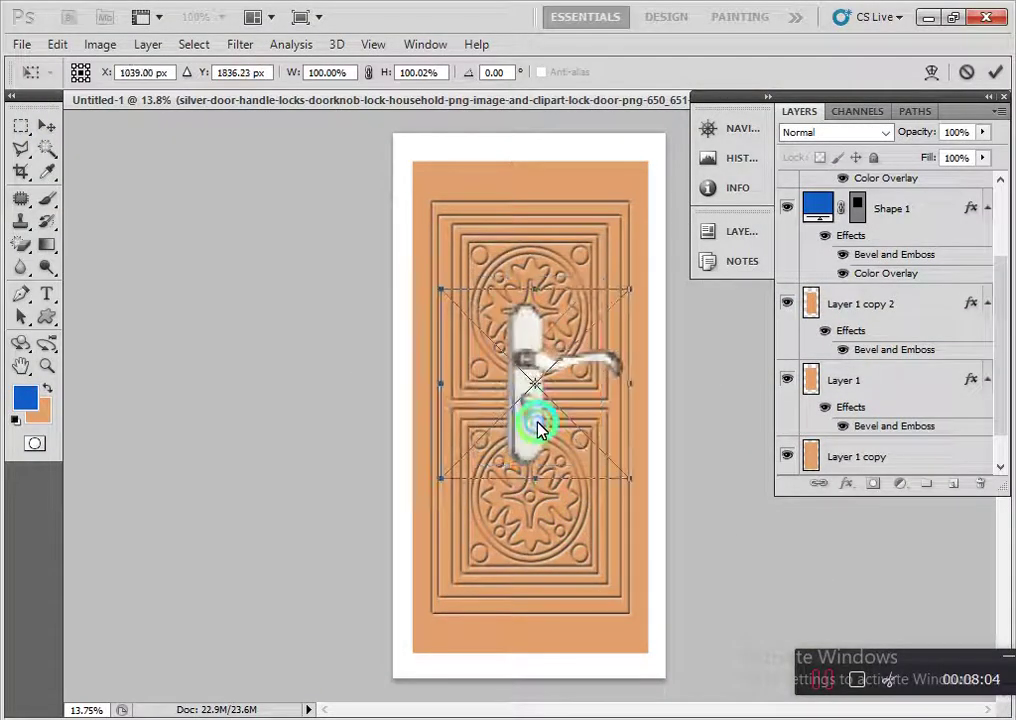
pyautogui.scroll(2, 596, 370)
pyautogui.scroll(2, 620, 330)
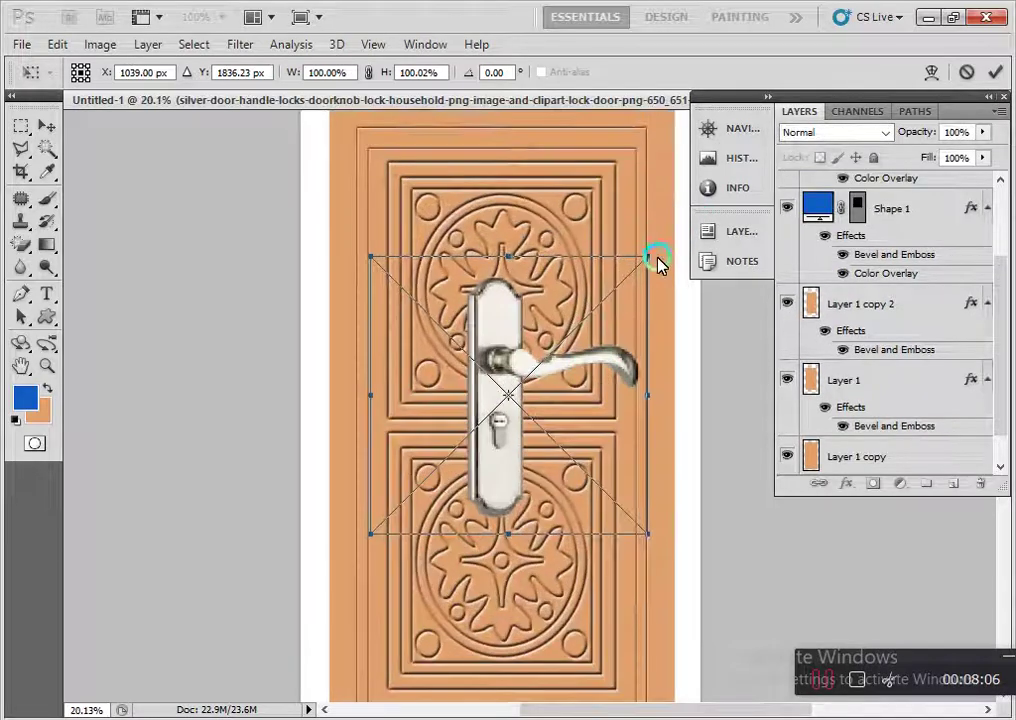
pyautogui.moveTo(645, 262); pyautogui.dragTo(563, 368)
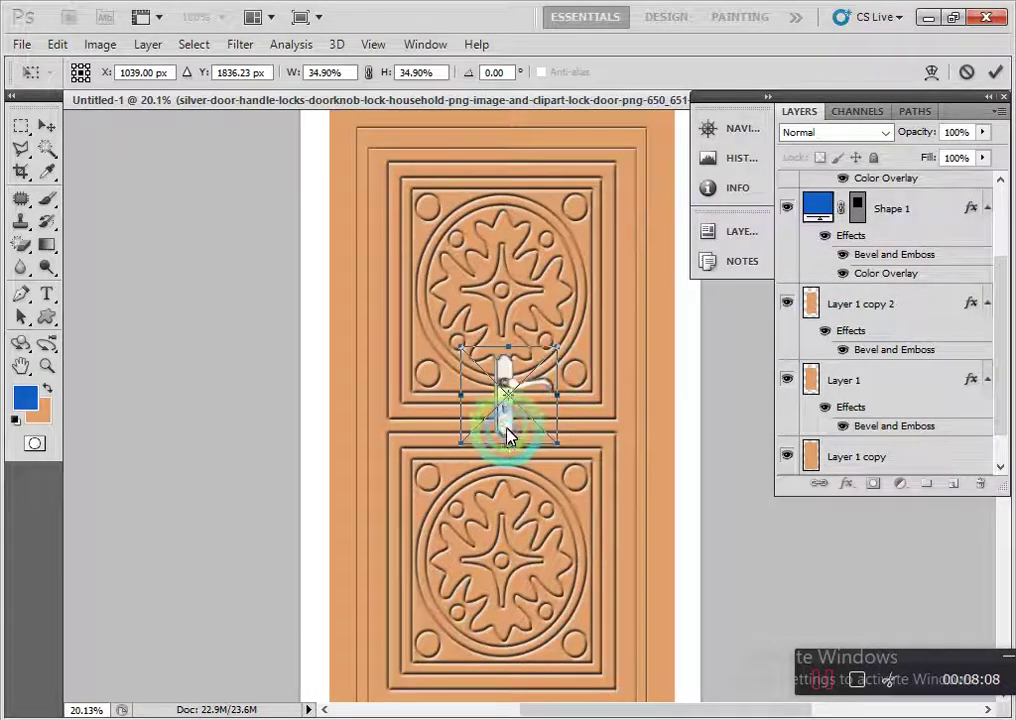
pyautogui.moveTo(508, 437)
pyautogui.mouseDown()
pyautogui.moveTo(605, 422)
pyautogui.moveTo(662, 438)
pyautogui.moveTo(664, 455)
pyautogui.mouseUp()
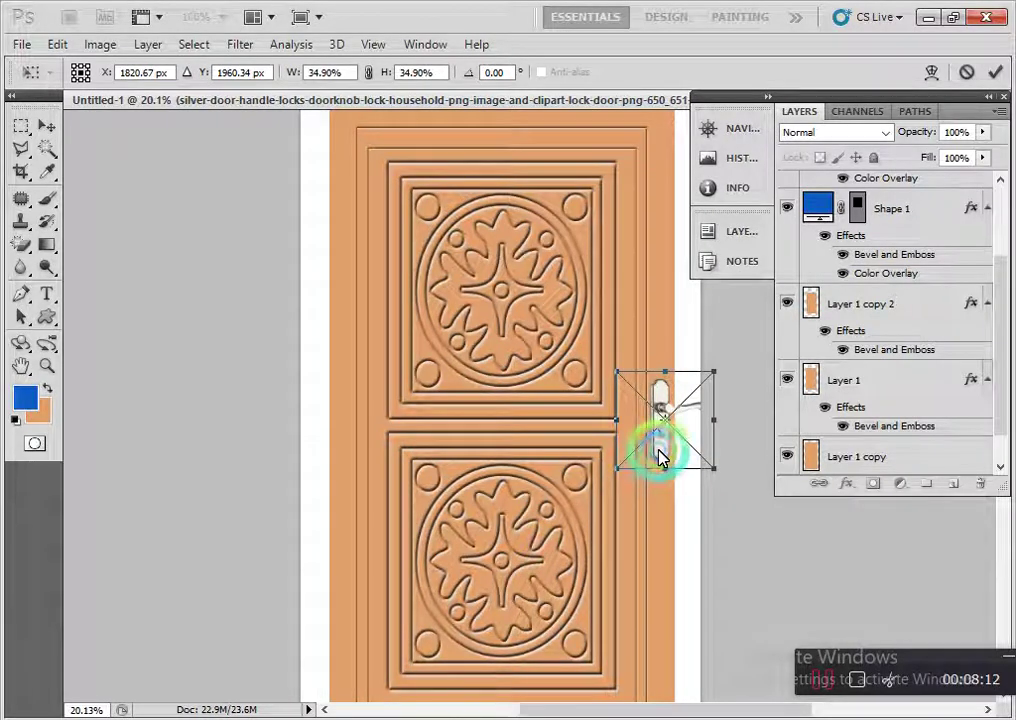
# Flip the handle horizontally, fine-tune its position with arrow keys, and commit the transform.
pyautogui.rightClick(660, 455)
pyautogui.click(736, 415)
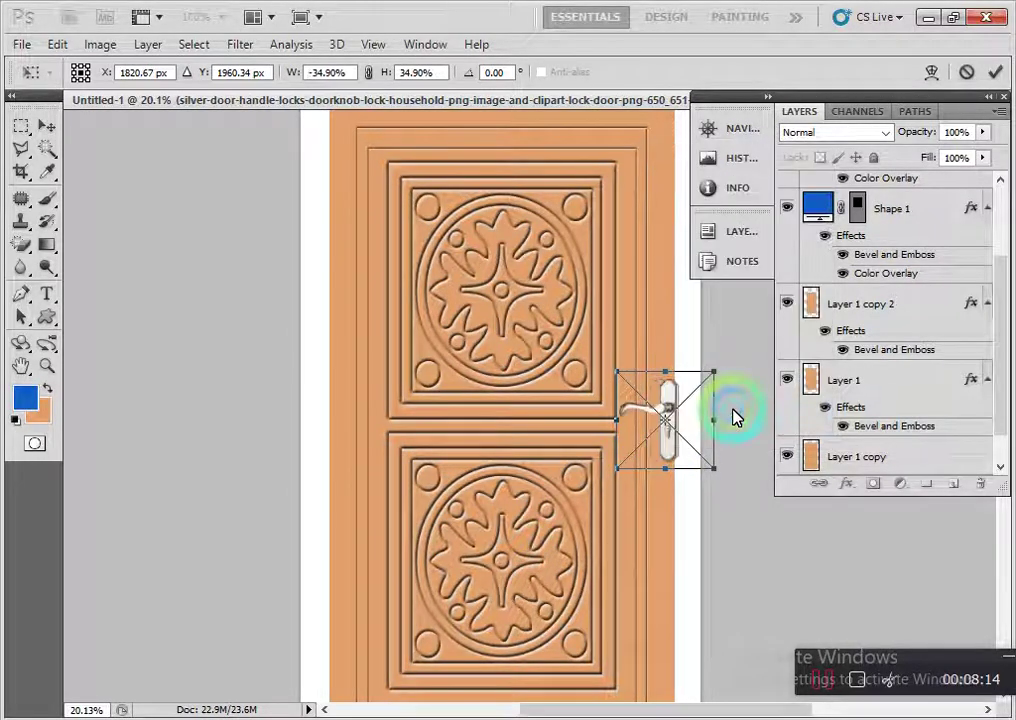
pyautogui.moveTo(675, 450); pyautogui.dragTo(663, 455)
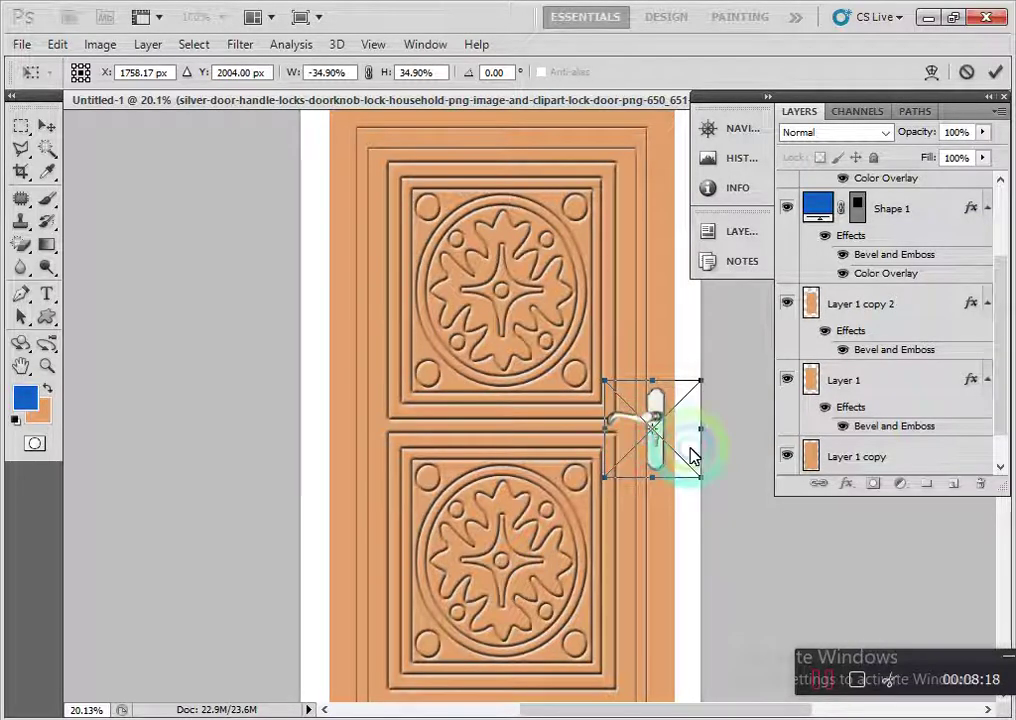
pyautogui.press('Right')
pyautogui.press('Right')
pyautogui.press('Right')
pyautogui.press('Right')
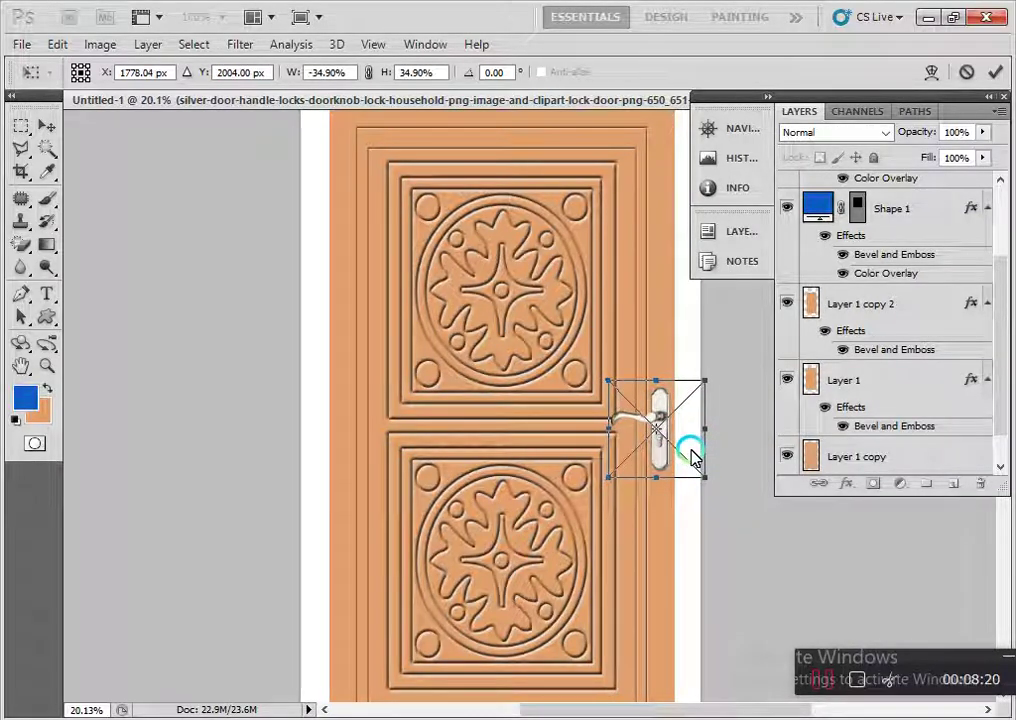
pyautogui.press('Right')
pyautogui.press('Down')
pyautogui.press('Down')
pyautogui.press('Down')
pyautogui.press('Down')
pyautogui.press('Down')
pyautogui.press('Down')
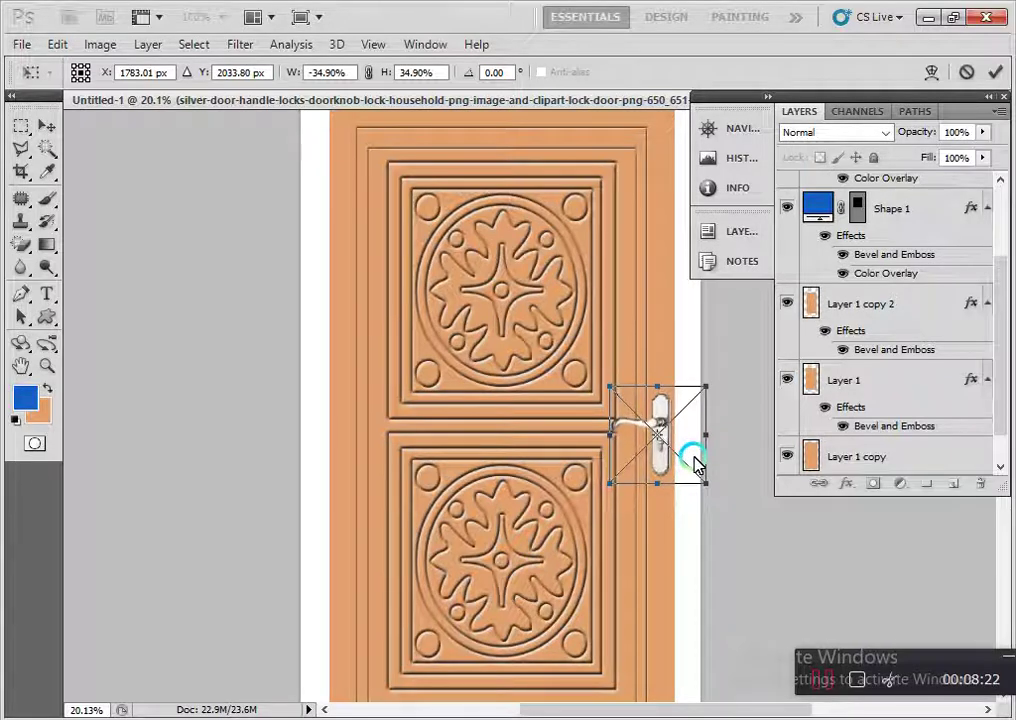
pyautogui.press('Down')
pyautogui.press('Down')
pyautogui.press('Down')
pyautogui.press('Left')
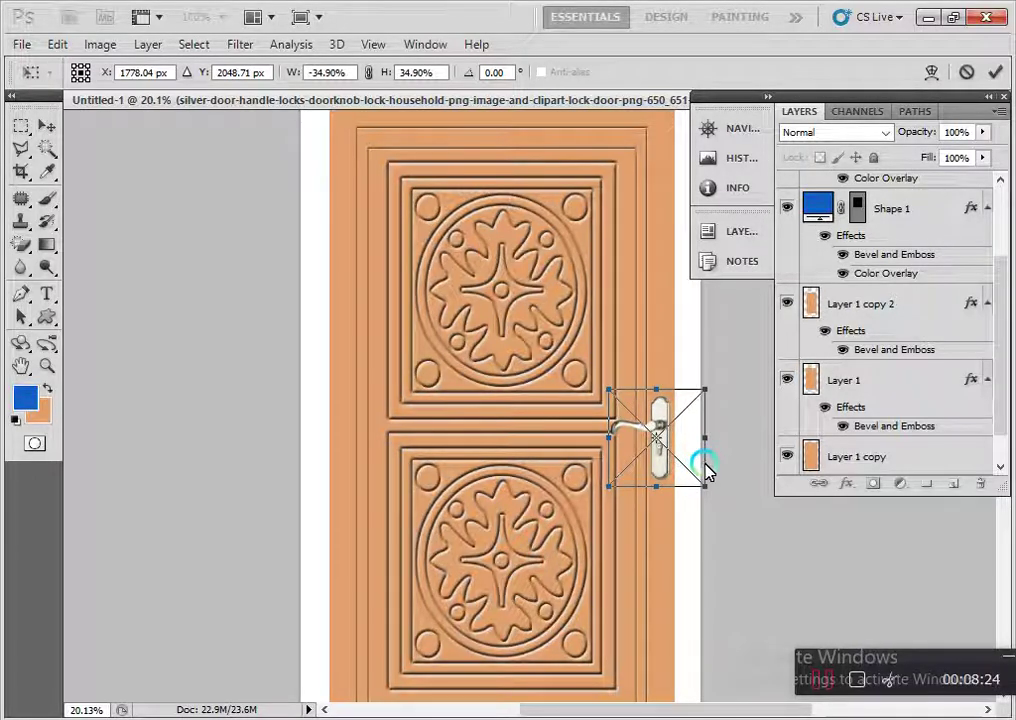
pyautogui.press('Return')
pyautogui.hotkey('ctrl', '-')
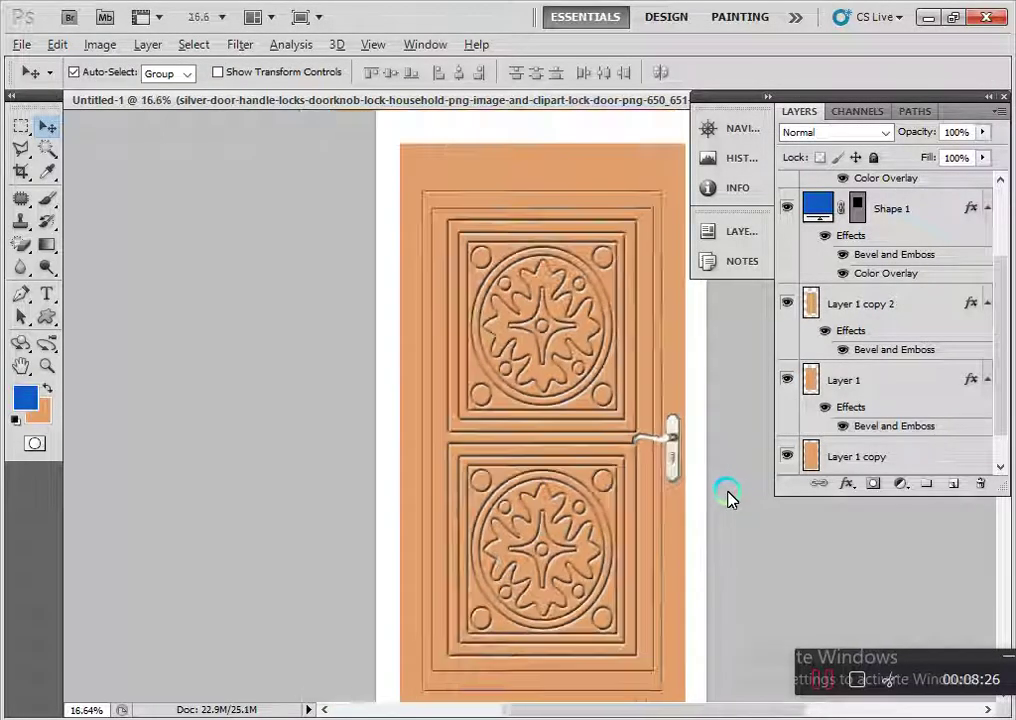
pyautogui.hotkey('ctrl', '-')
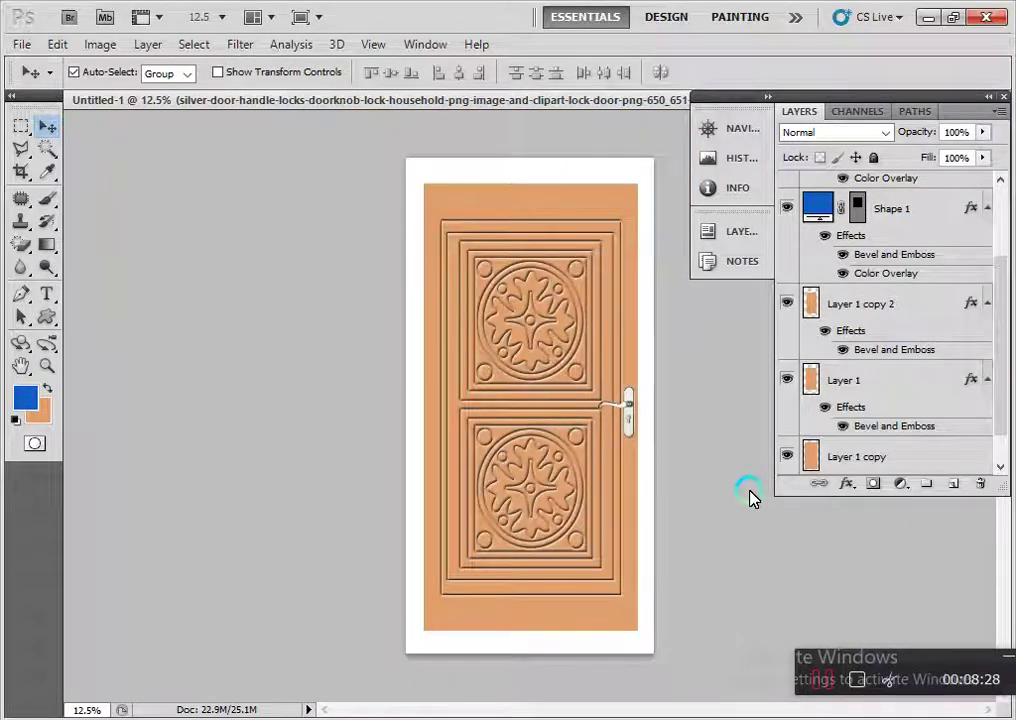
pyautogui.scroll(2, 645, 505)
pyautogui.scroll(2, 579, 517)
pyautogui.scroll(1, 581, 517)
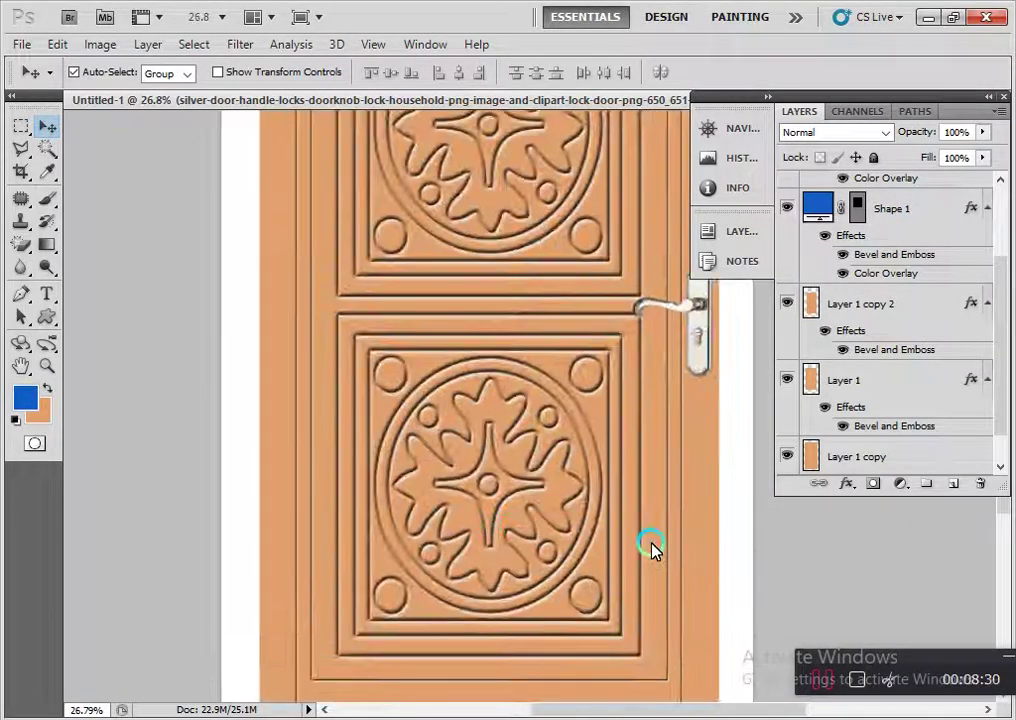
pyautogui.scroll(-2, 653, 547)
pyautogui.scroll(-1, 682, 548)
pyautogui.scroll(-1, 752, 540)
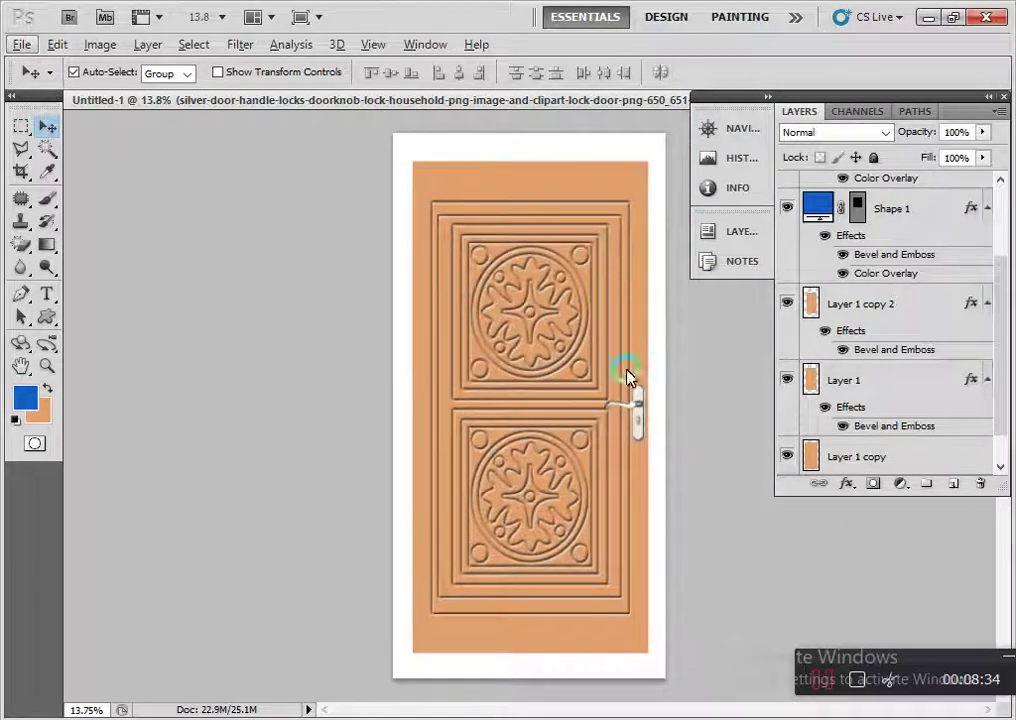
pyautogui.click(24, 45)
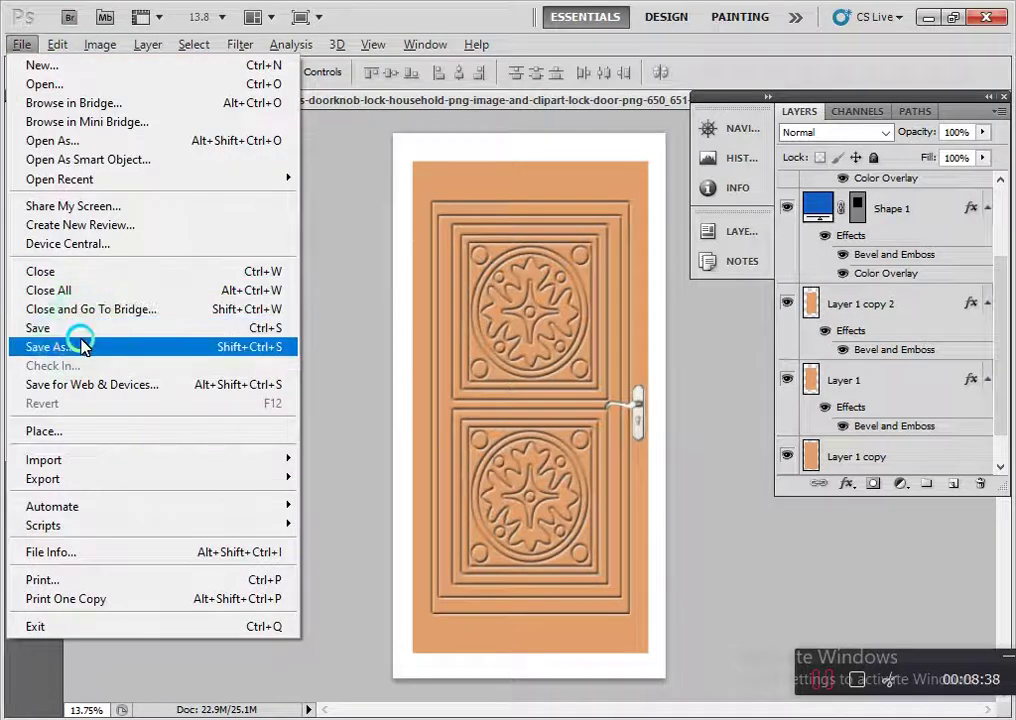
pyautogui.click(370, 517)
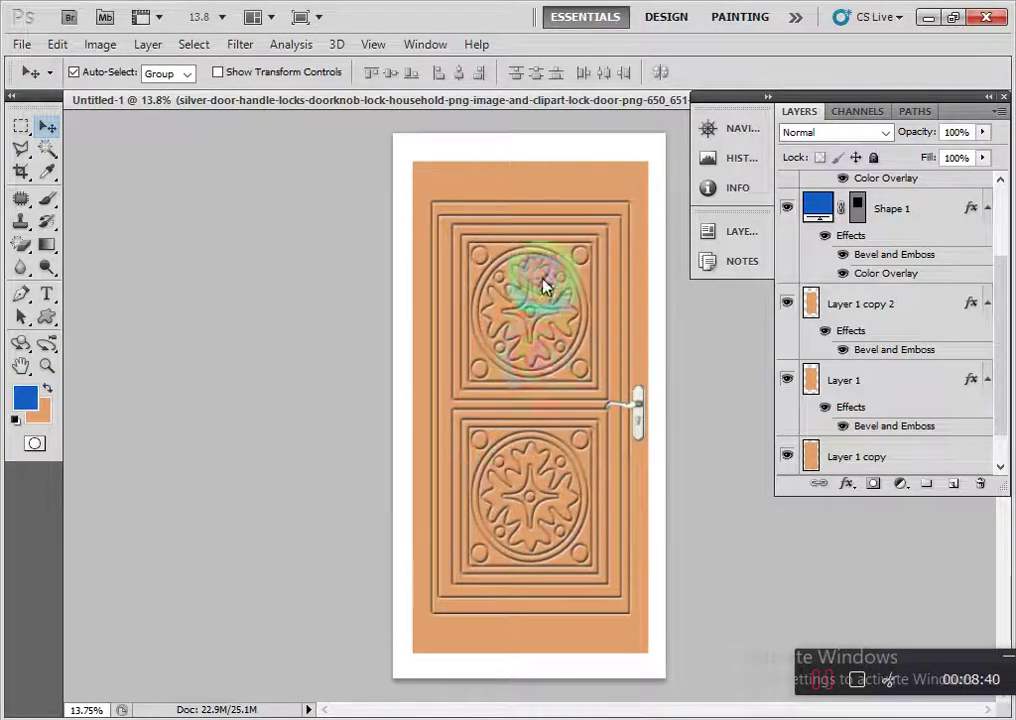
pyautogui.scroll(1, 558, 402)
pyautogui.scroll(-1, 556, 395)
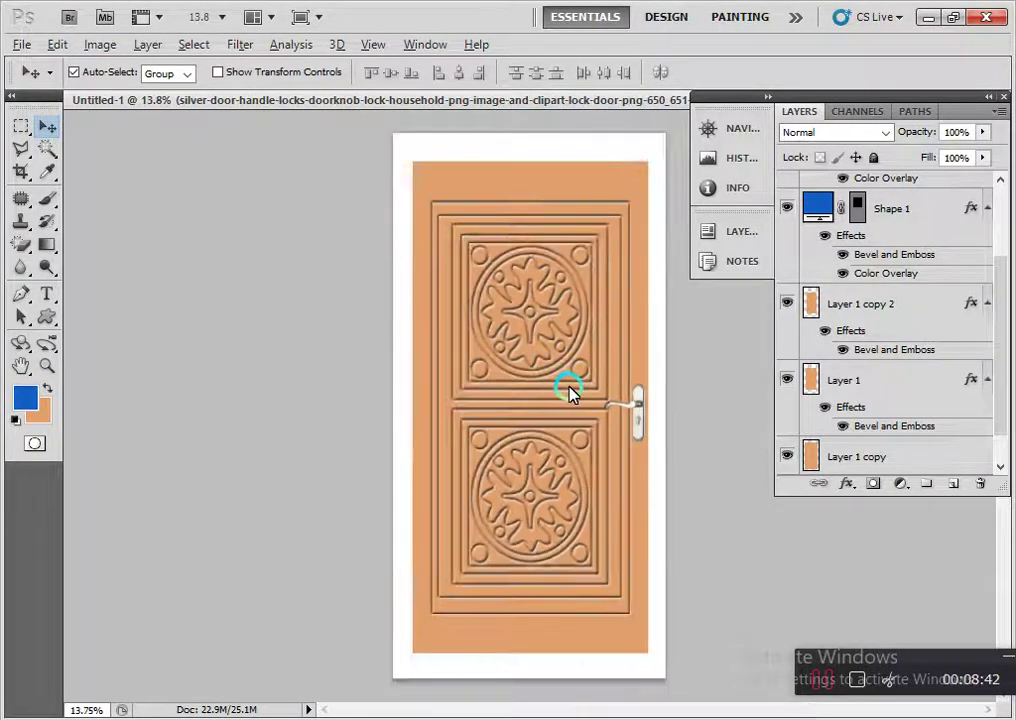
# Hide the white background Layer 0 and group all the door layers into Group 1.
pyautogui.moveTo(1003, 340); pyautogui.dragTo(1003, 375)
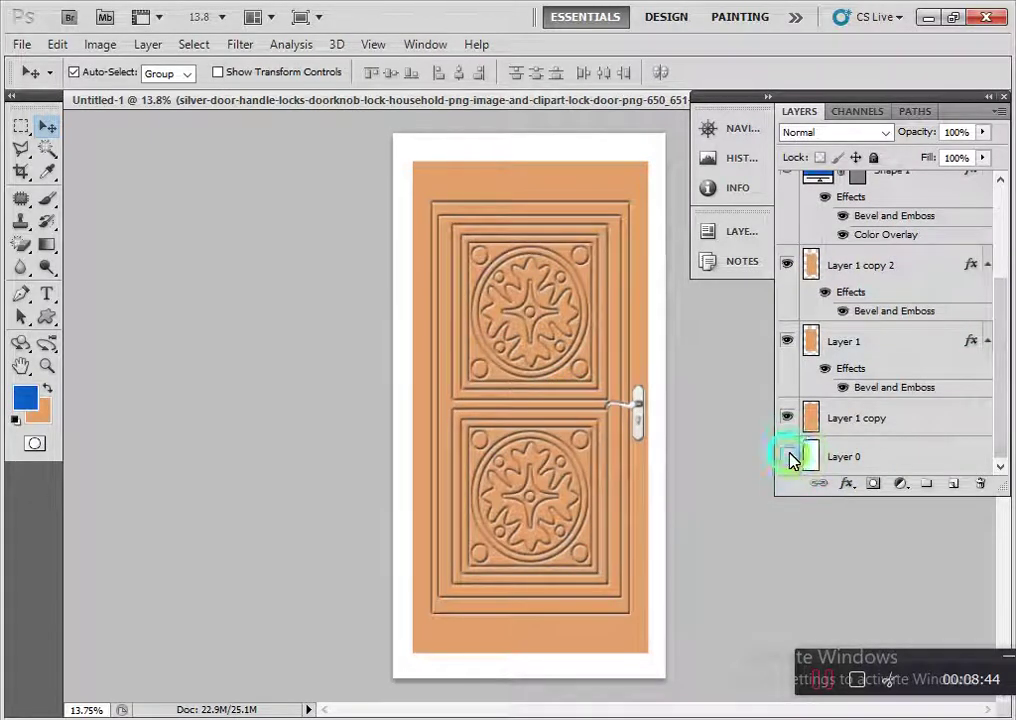
pyautogui.click(788, 456)
pyautogui.moveTo(418, 257); pyautogui.dragTo(715, 628)
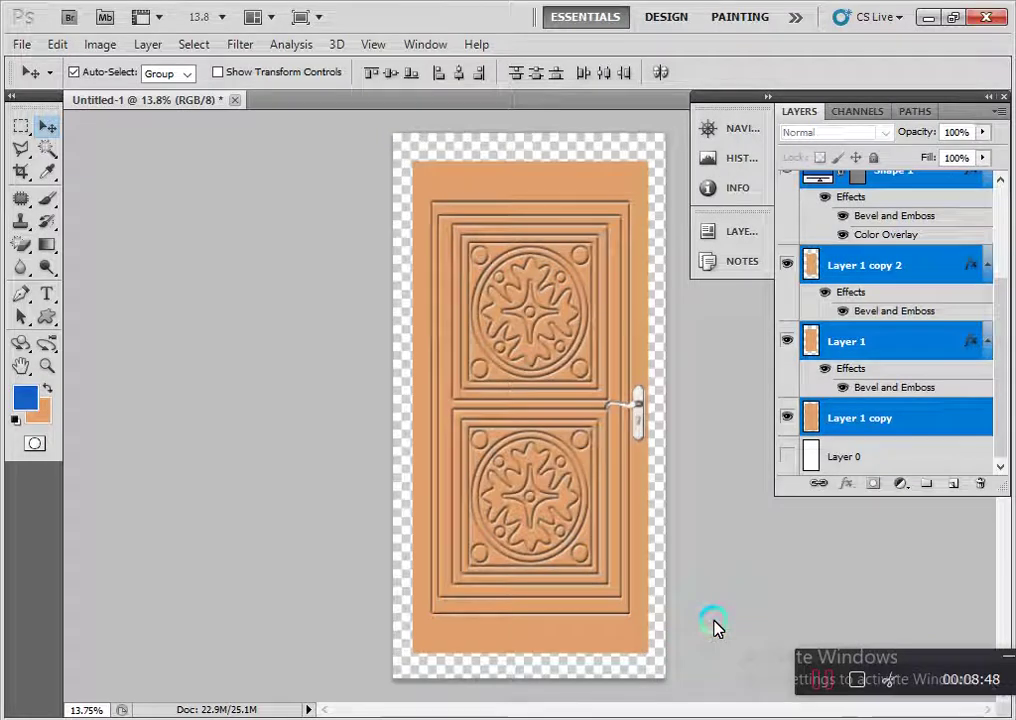
pyautogui.hotkey('ctrl', 'g')
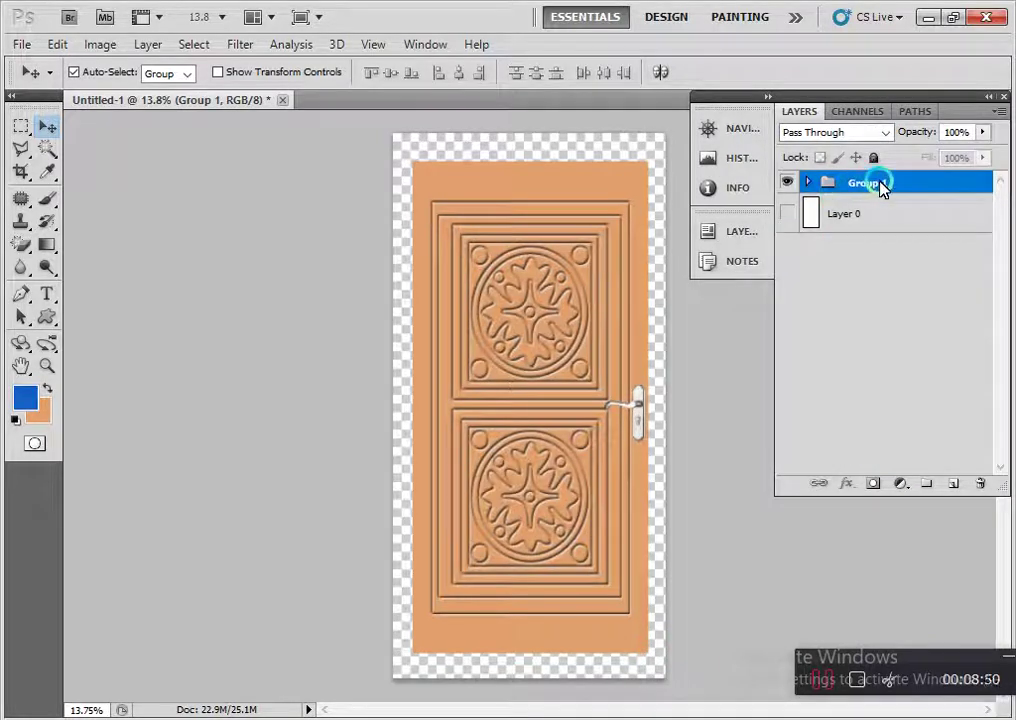
# Duplicate Group 1 as a hidden backup copy, then merge Group 1 into one layer.
pyautogui.moveTo(882, 187); pyautogui.dragTo(800, 245)
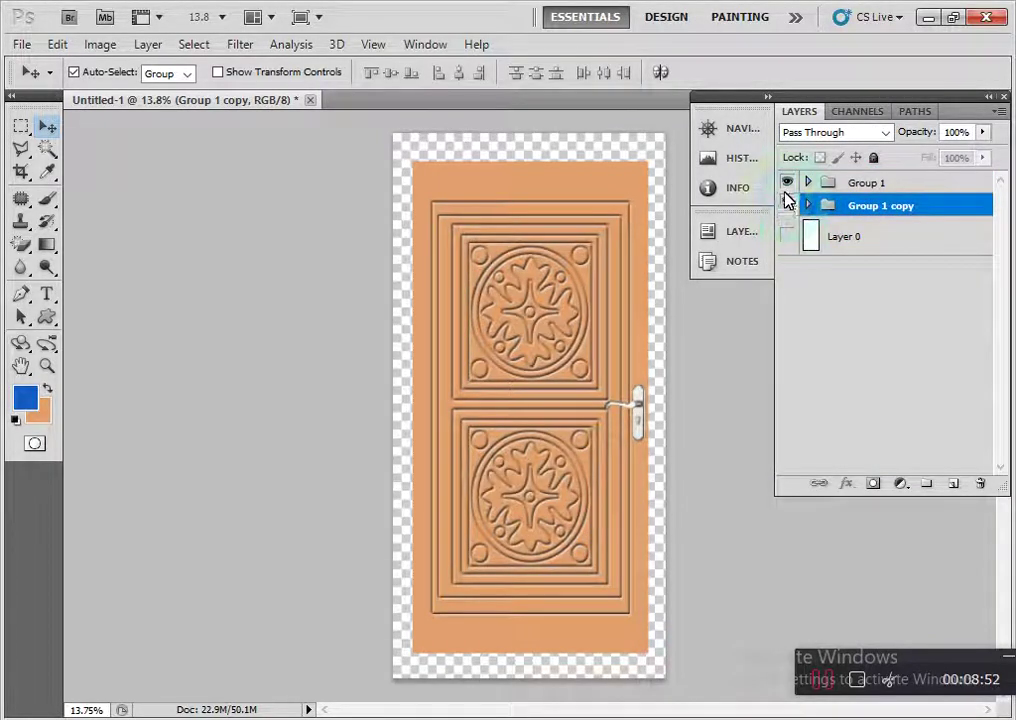
pyautogui.click(788, 206)
pyautogui.click(855, 185)
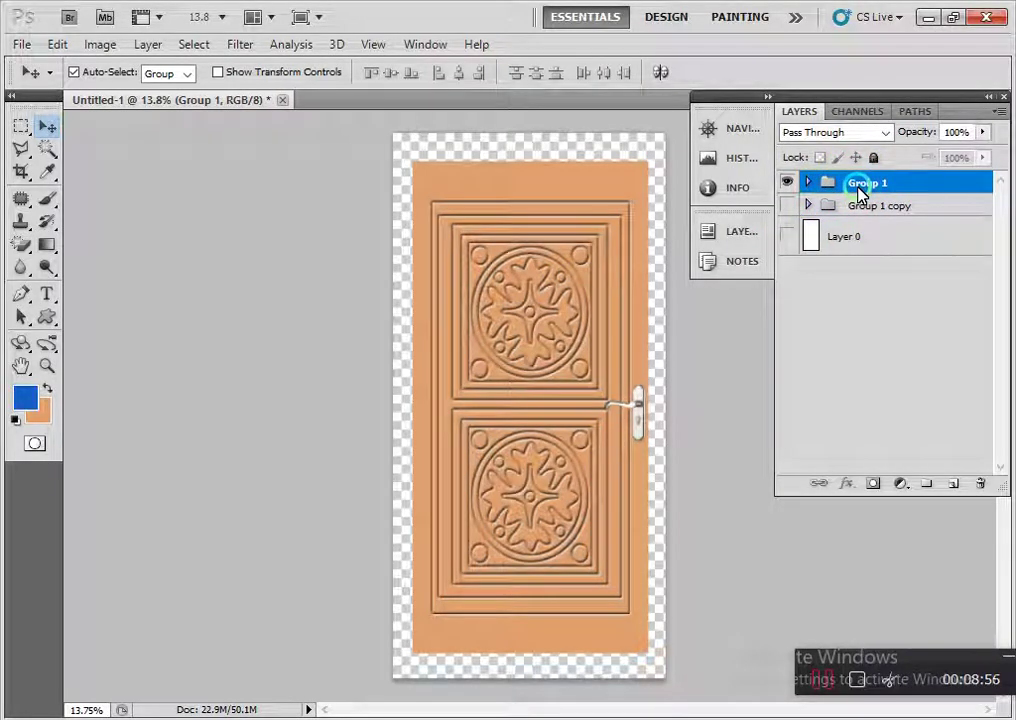
pyautogui.hotkey('ctrl', 'e')
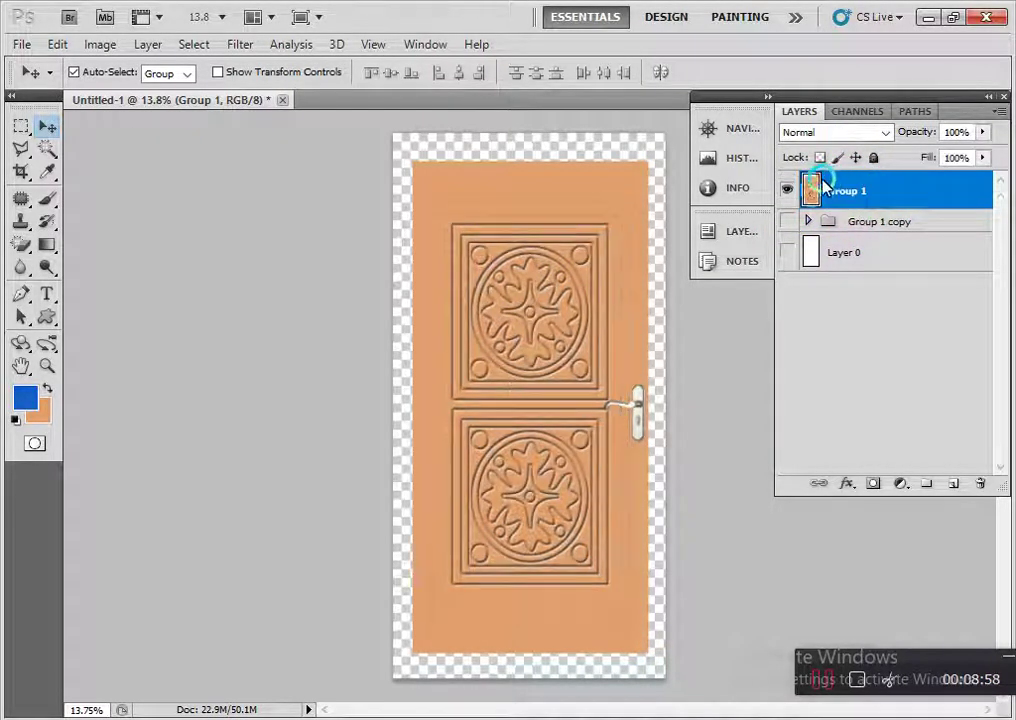
pyautogui.moveTo(596, 333); pyautogui.dragTo(580, 315)
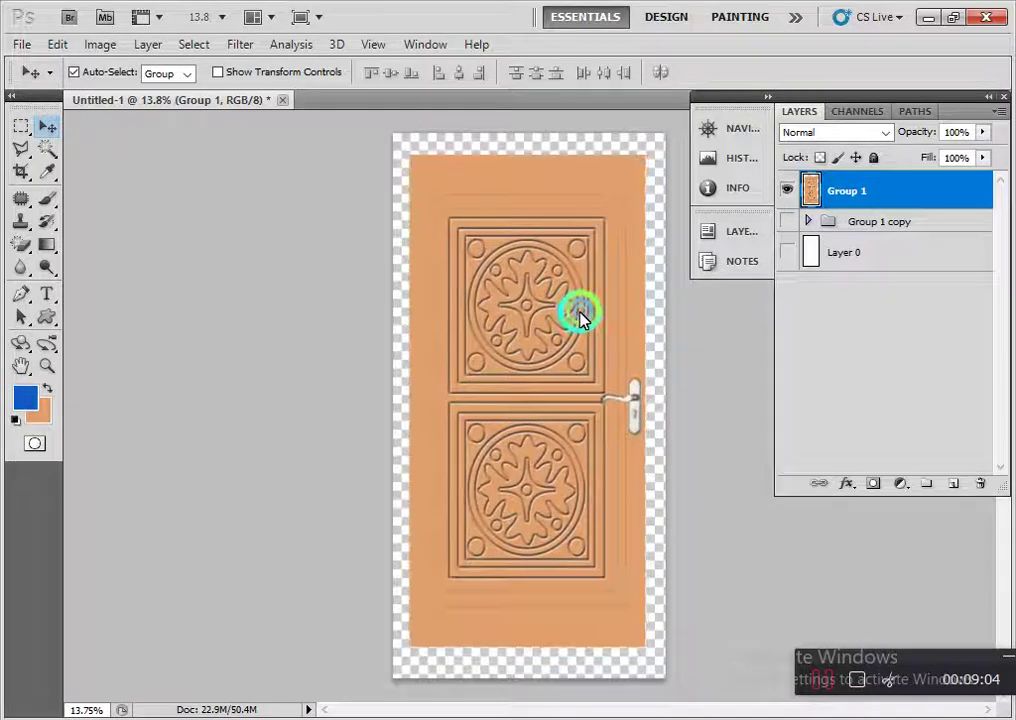
pyautogui.doubleClick(950, 197)
pyautogui.moveTo(612, 408)
pyautogui.mouseDown()
pyautogui.moveTo(918, 154)
pyautogui.moveTo(927, 170)
pyautogui.mouseUp()
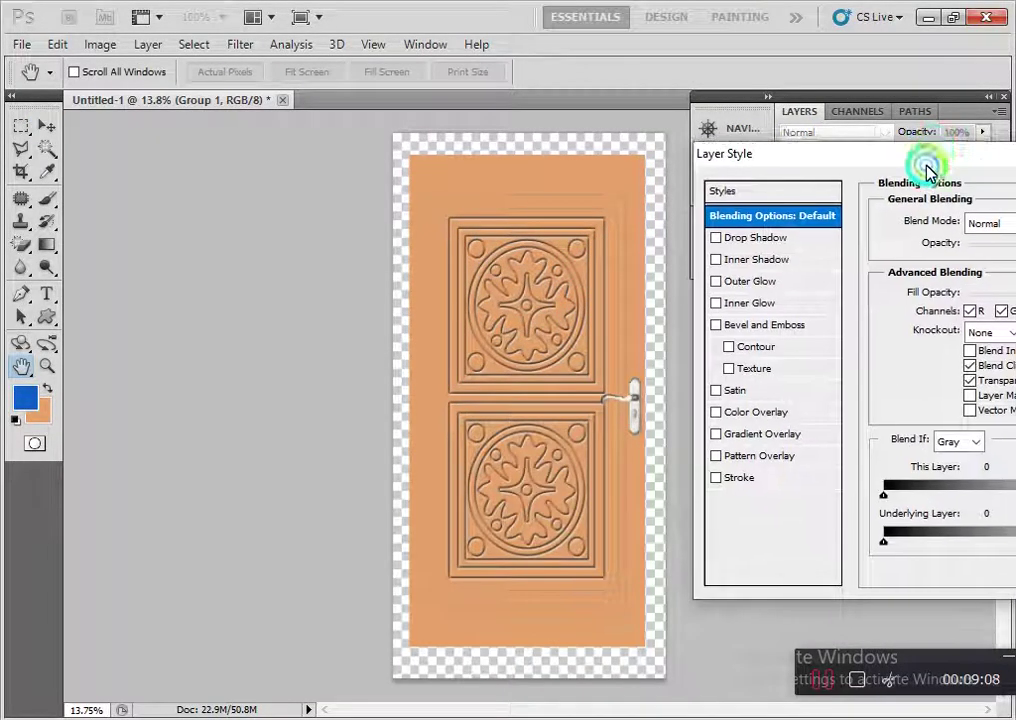
pyautogui.click(750, 240)
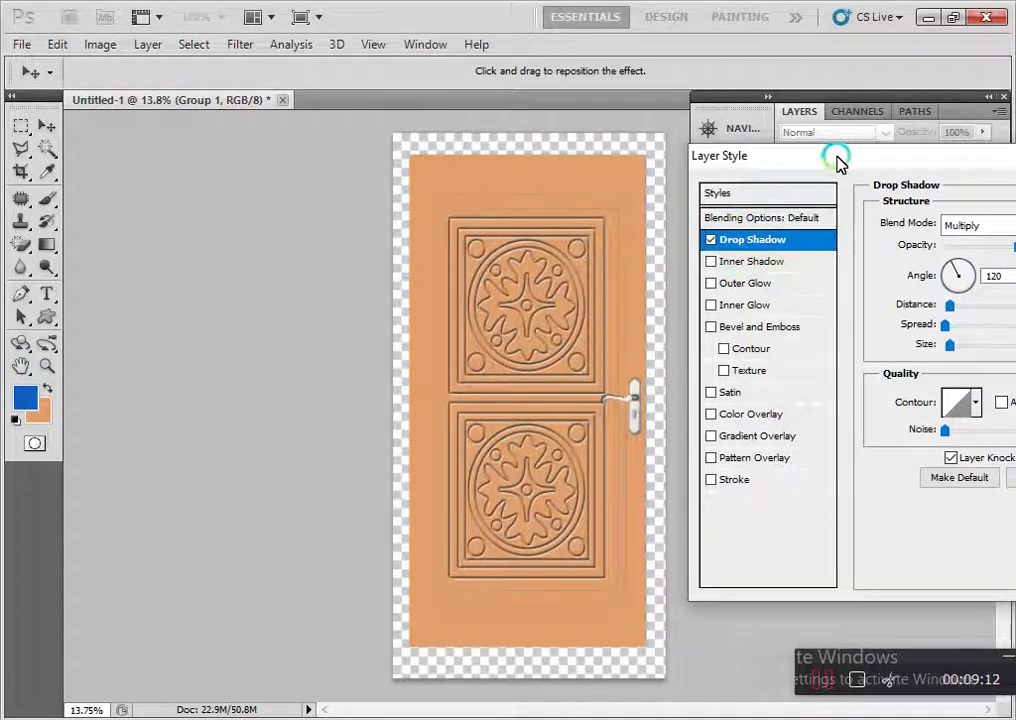
pyautogui.moveTo(838, 160); pyautogui.dragTo(768, 176)
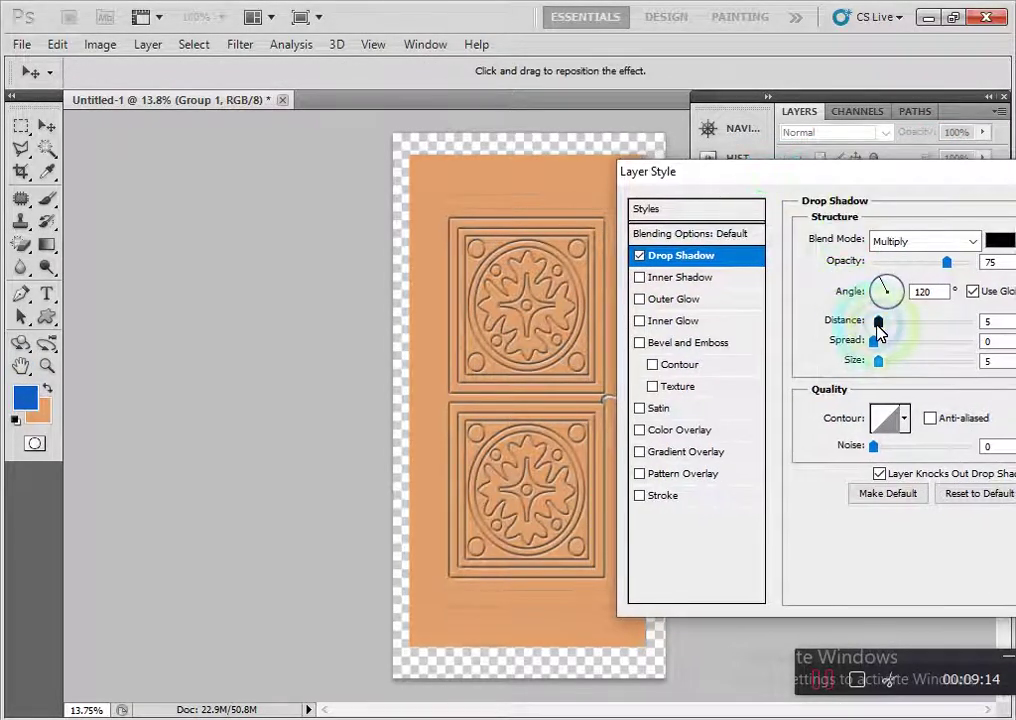
pyautogui.moveTo(877, 325); pyautogui.dragTo(913, 341)
pyautogui.moveTo(879, 361)
pyautogui.mouseDown()
pyautogui.moveTo(893, 365)
pyautogui.moveTo(917, 327)
pyautogui.mouseUp()
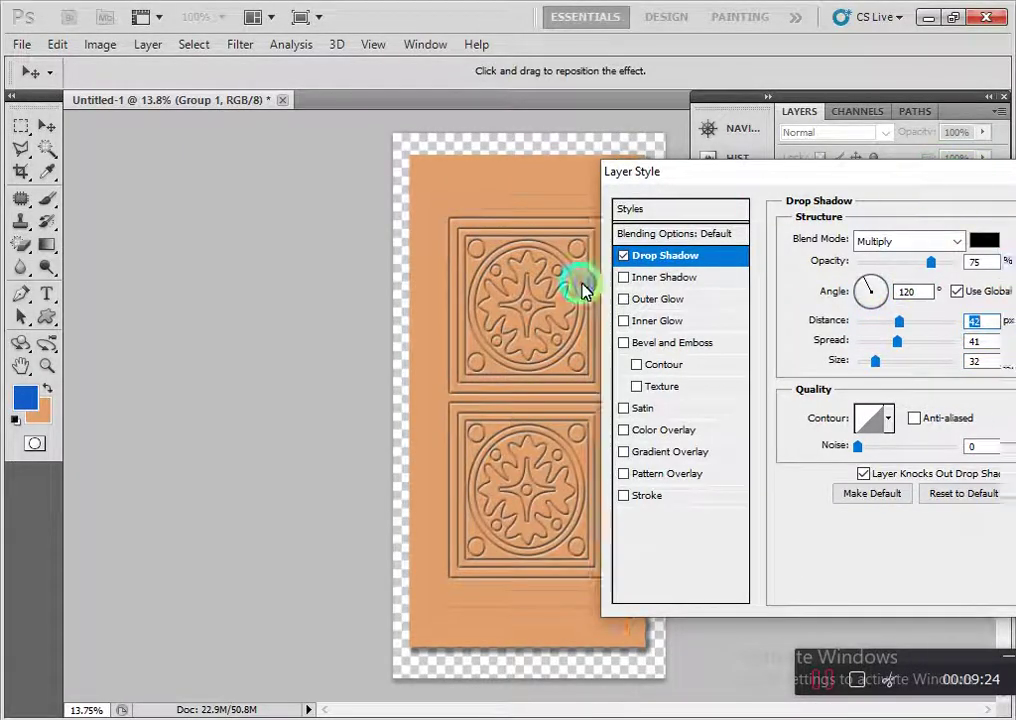
pyautogui.moveTo(952, 218); pyautogui.dragTo(465, 308)
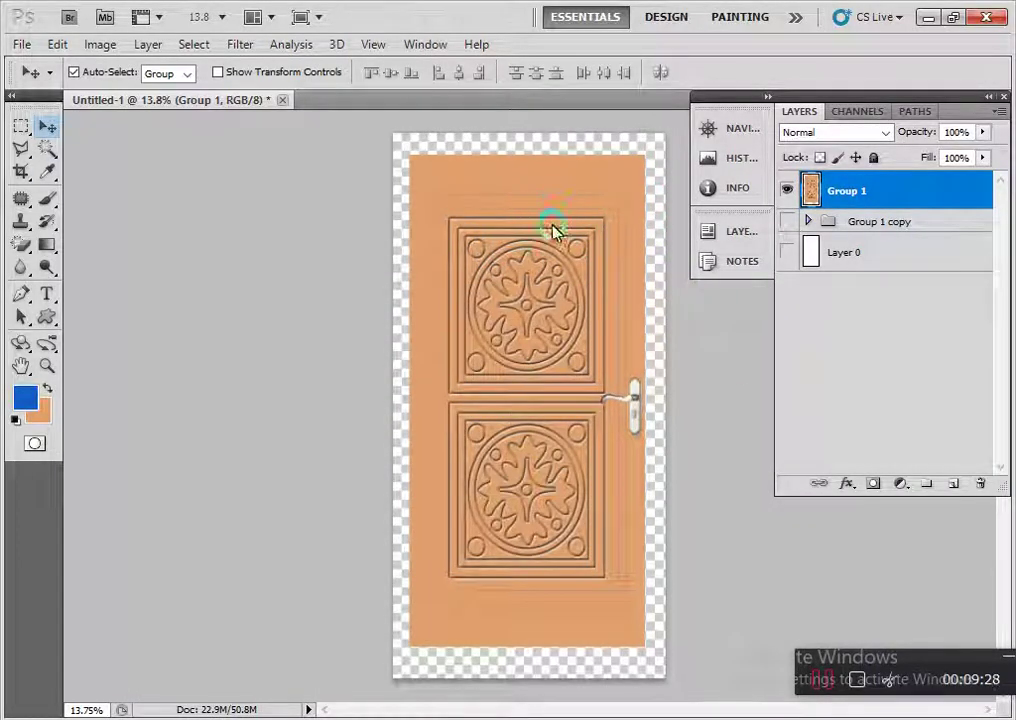
# Select a door-sized rectangle and fill a new Layer 2 below the door with blue.
pyautogui.click(21, 126)
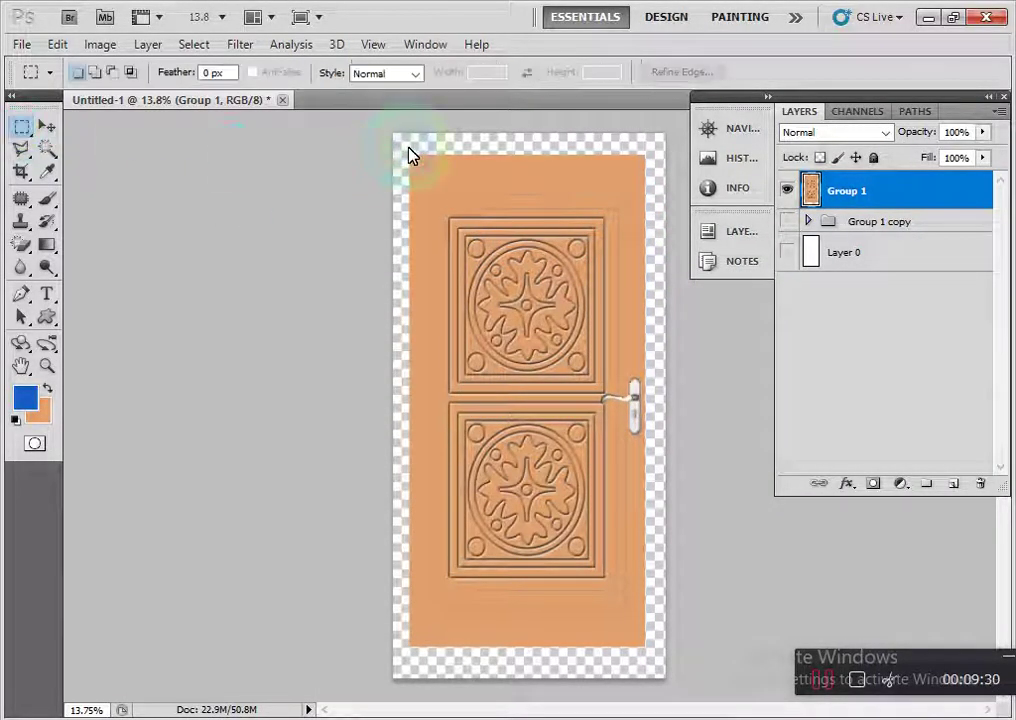
pyautogui.moveTo(412, 161); pyautogui.dragTo(644, 650)
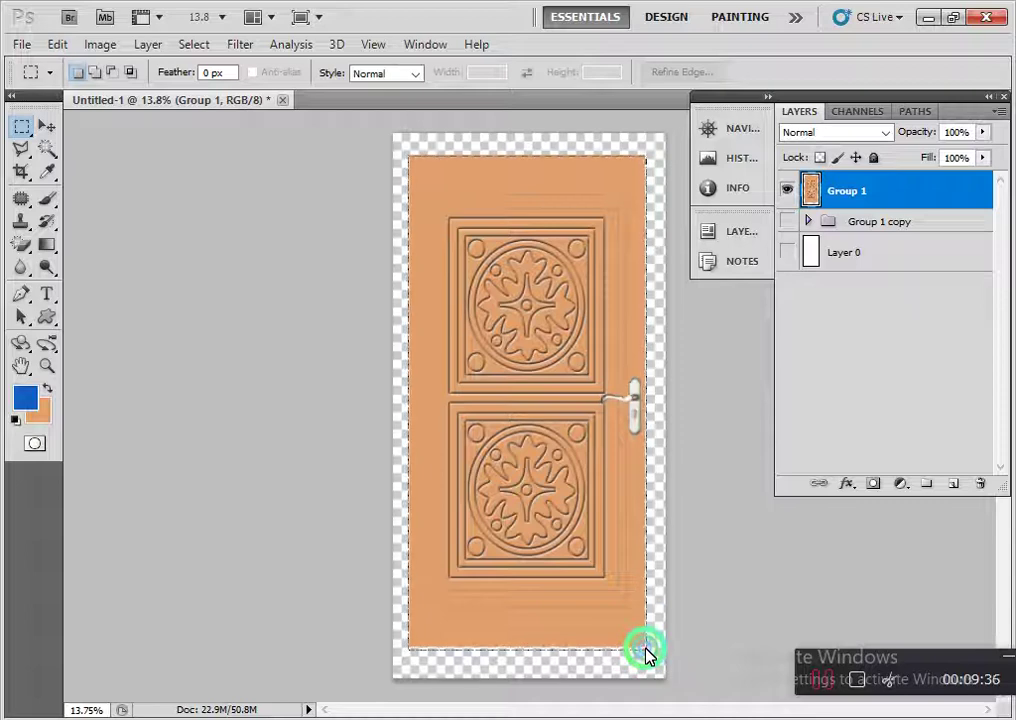
pyautogui.moveTo(644, 651); pyautogui.dragTo(648, 651)
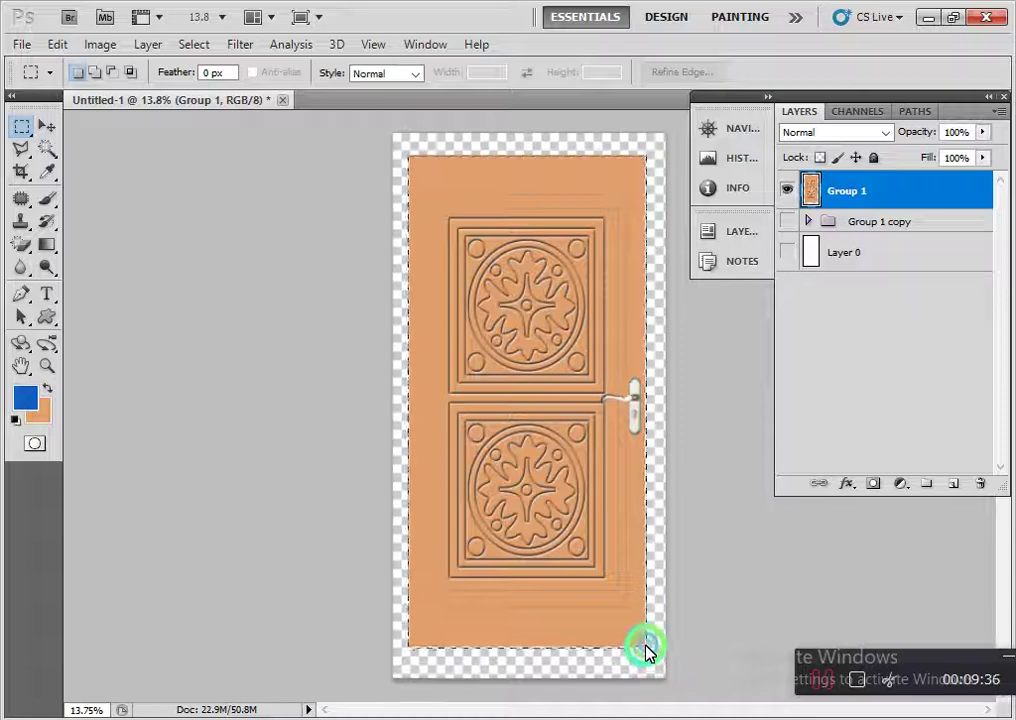
pyautogui.click(930, 221)
pyautogui.click(953, 483)
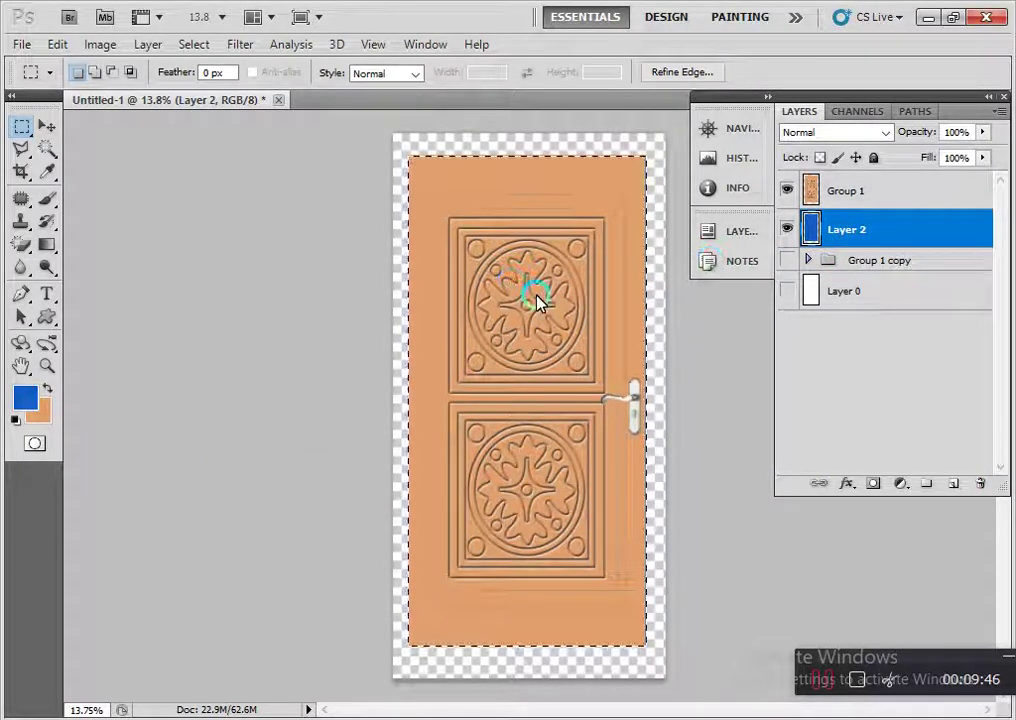
pyautogui.hotkey('ctrl', 'd')
# Apply a Color Overlay effect of R150 G114 B87 to Layer 2.
pyautogui.doubleClick(889, 229)
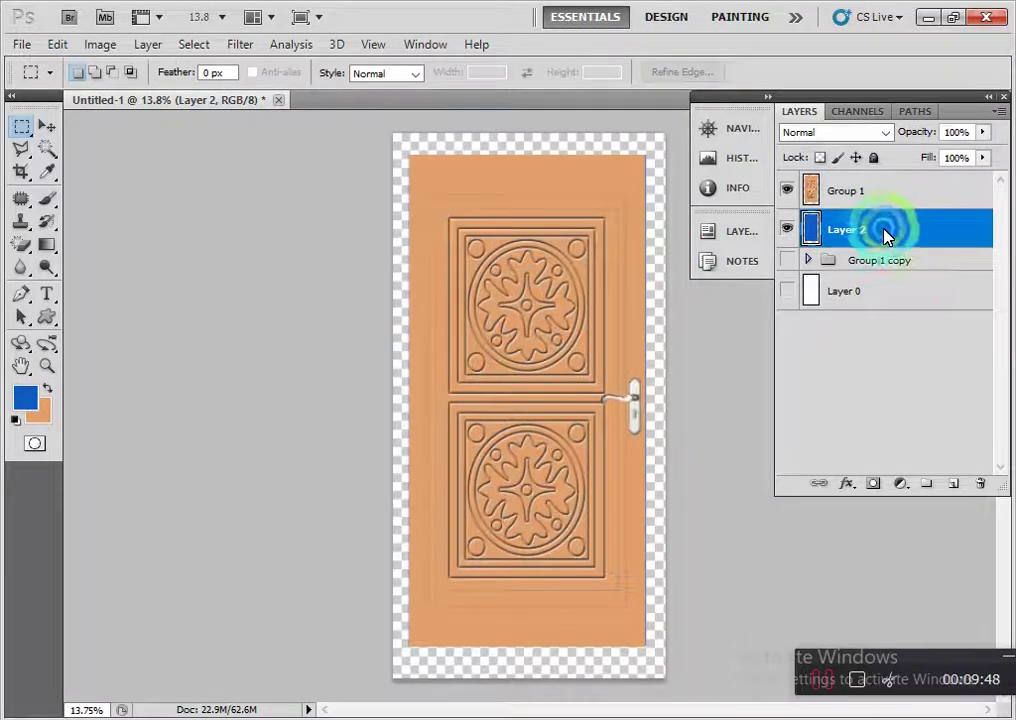
pyautogui.click(193, 549)
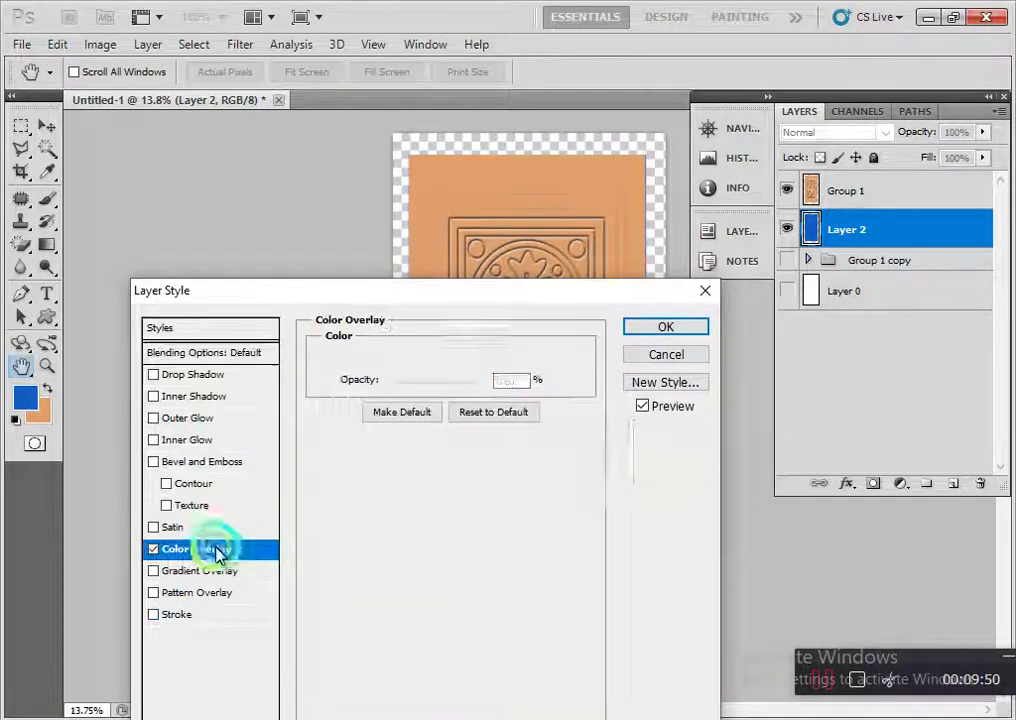
pyautogui.click(514, 358)
pyautogui.click(578, 172)
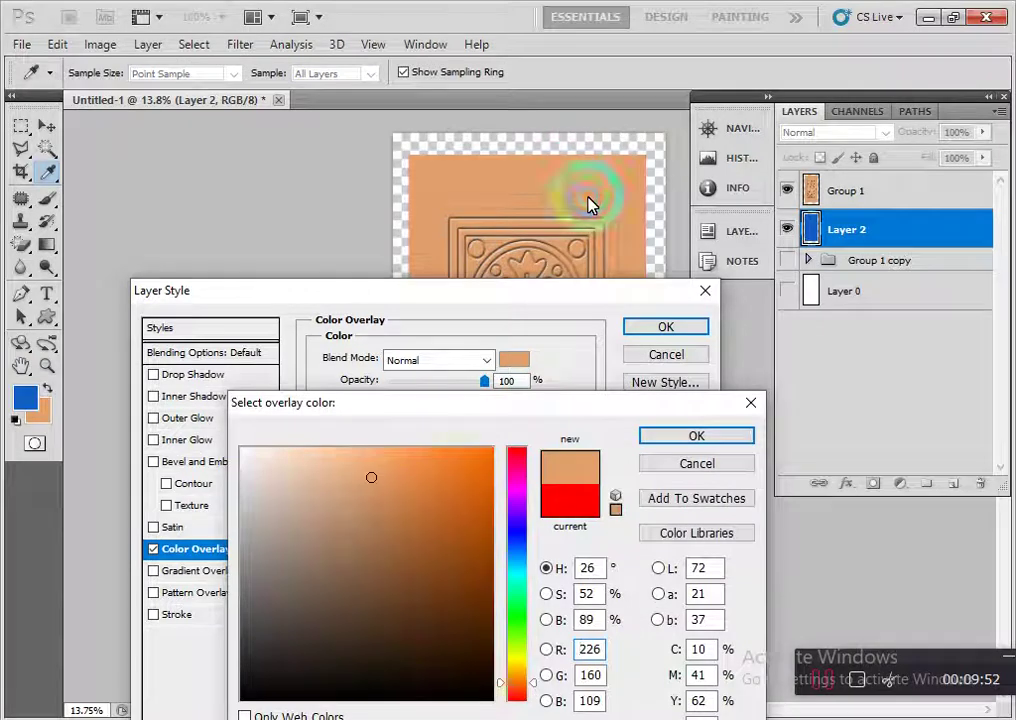
pyautogui.click(353, 536)
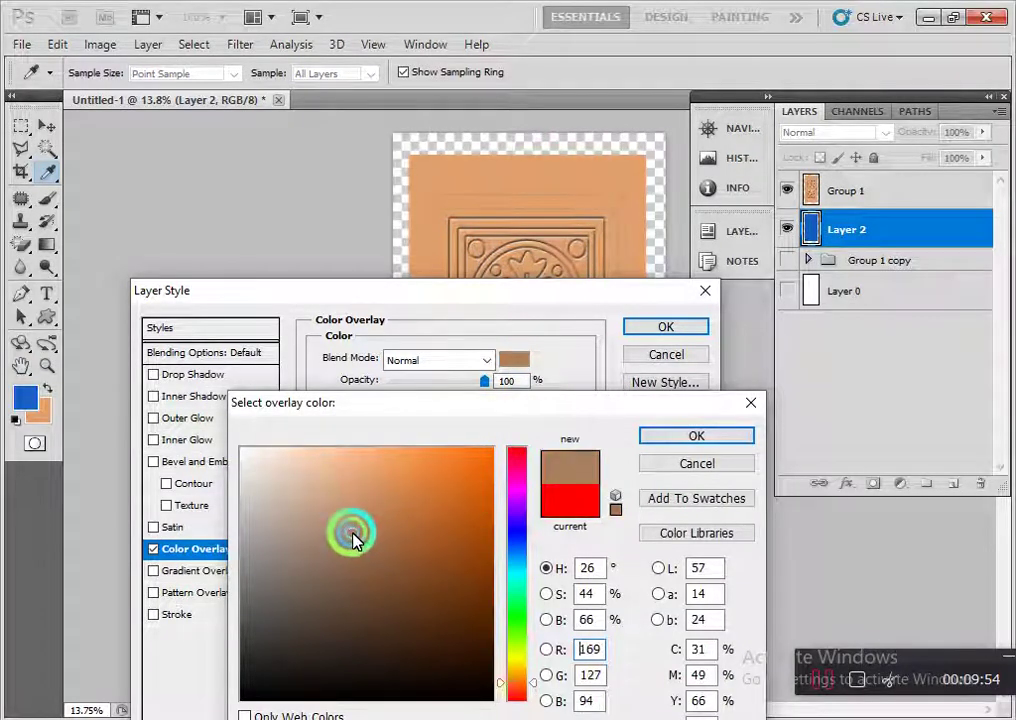
pyautogui.click(346, 550)
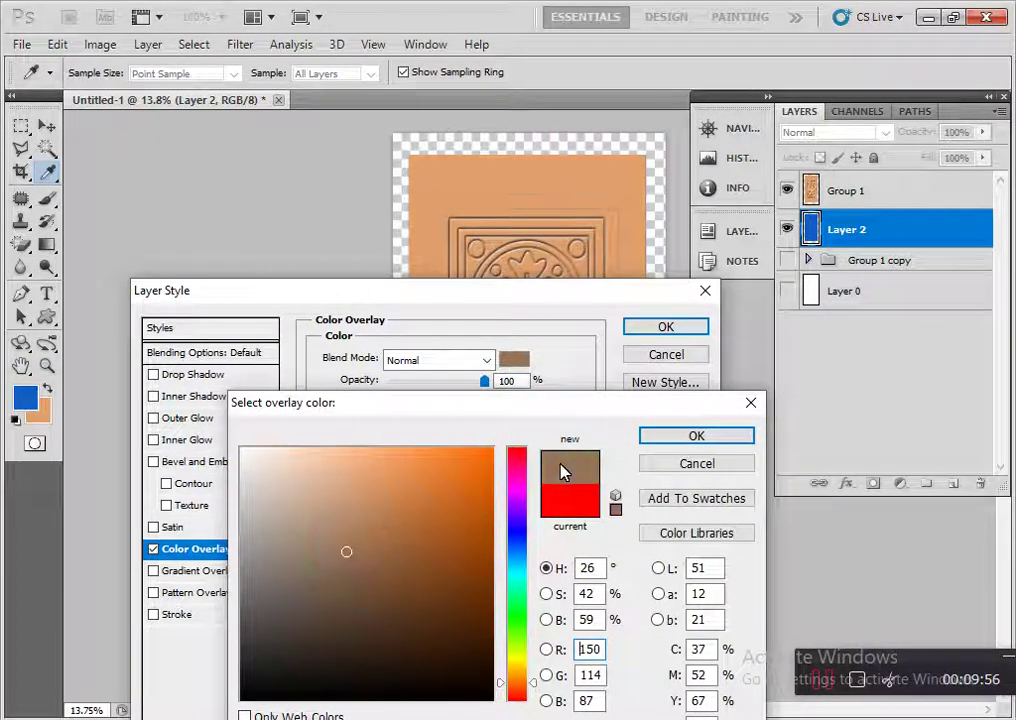
pyautogui.click(696, 436)
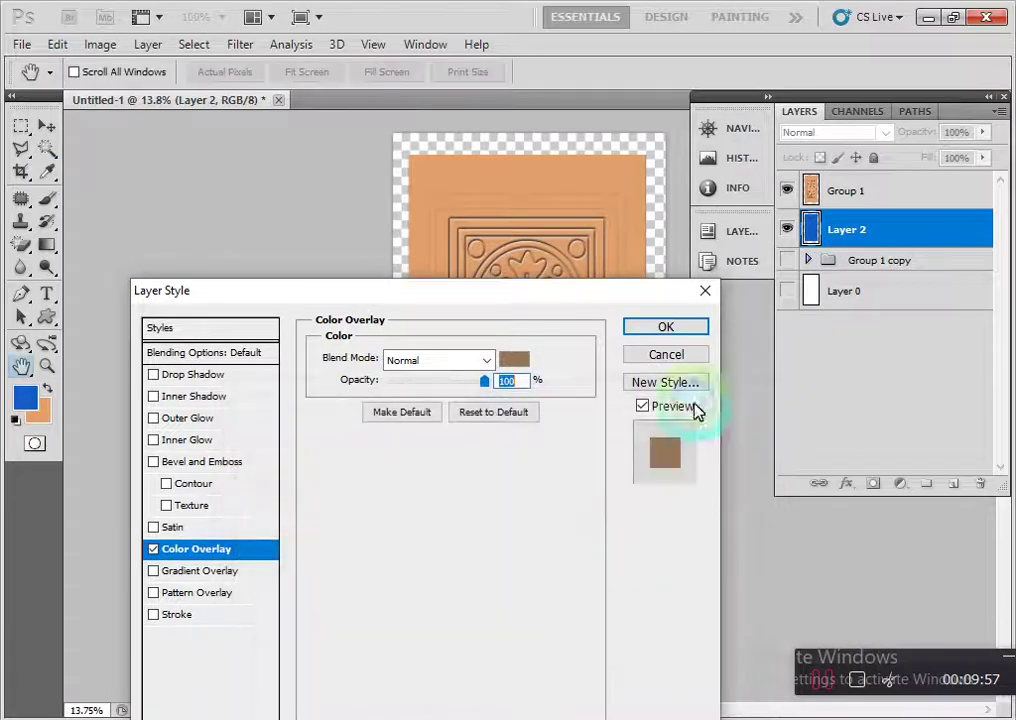
pyautogui.click(685, 327)
# Shift the brown Layer 2 down and right so it peeks out behind the door.
pyautogui.click(876, 279)
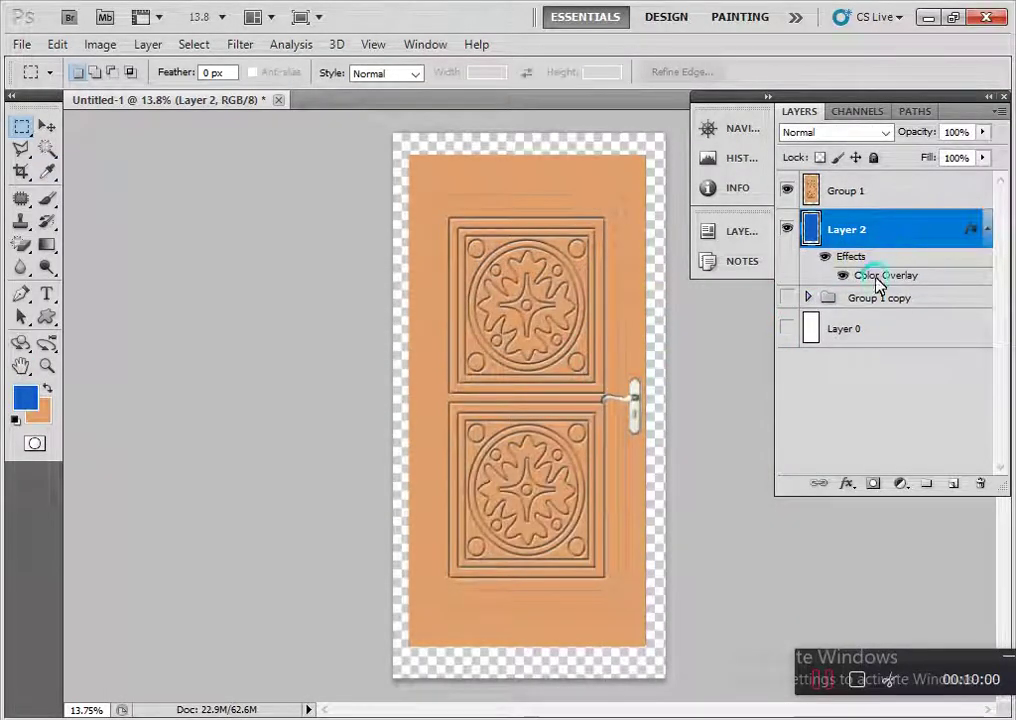
pyautogui.click(885, 228)
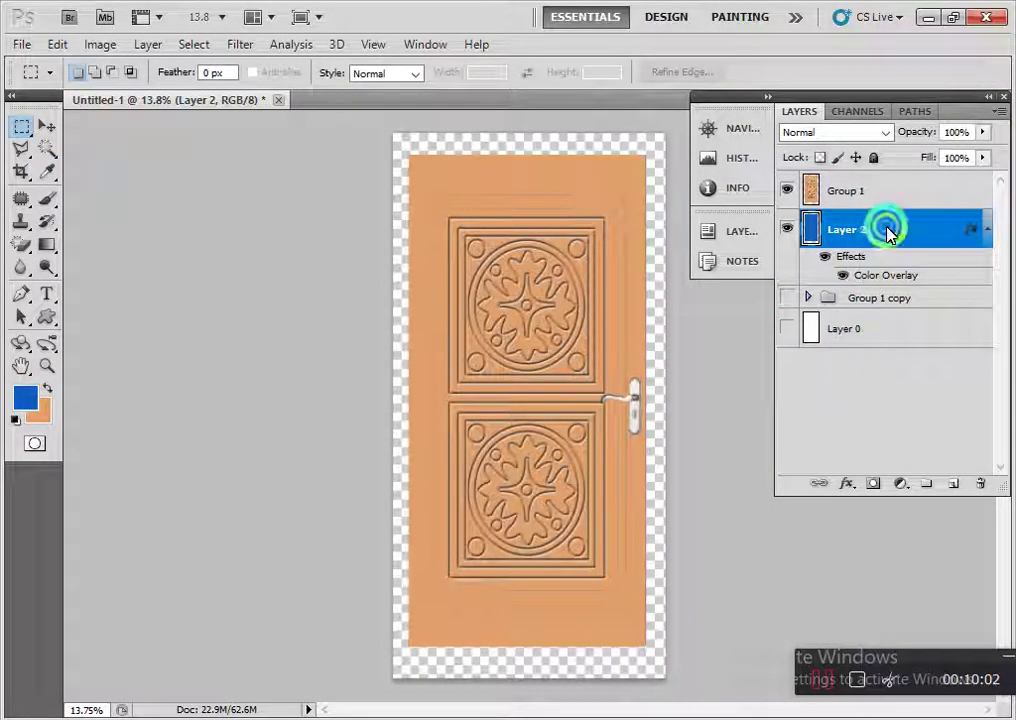
pyautogui.click(47, 126)
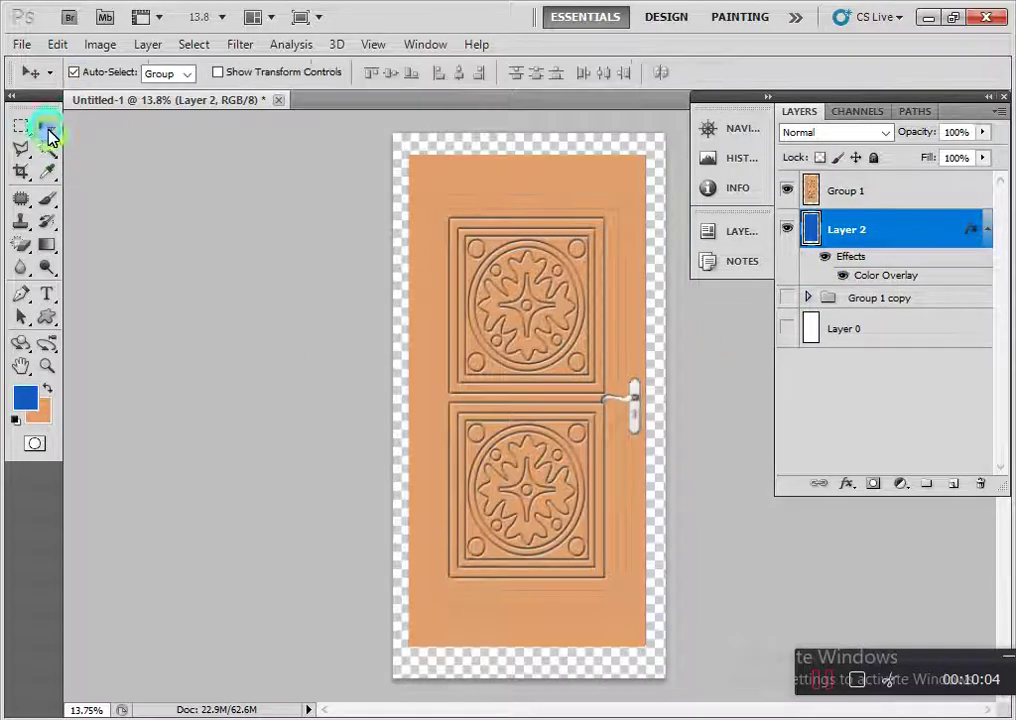
pyautogui.moveTo(657, 398); pyautogui.dragTo(706, 438)
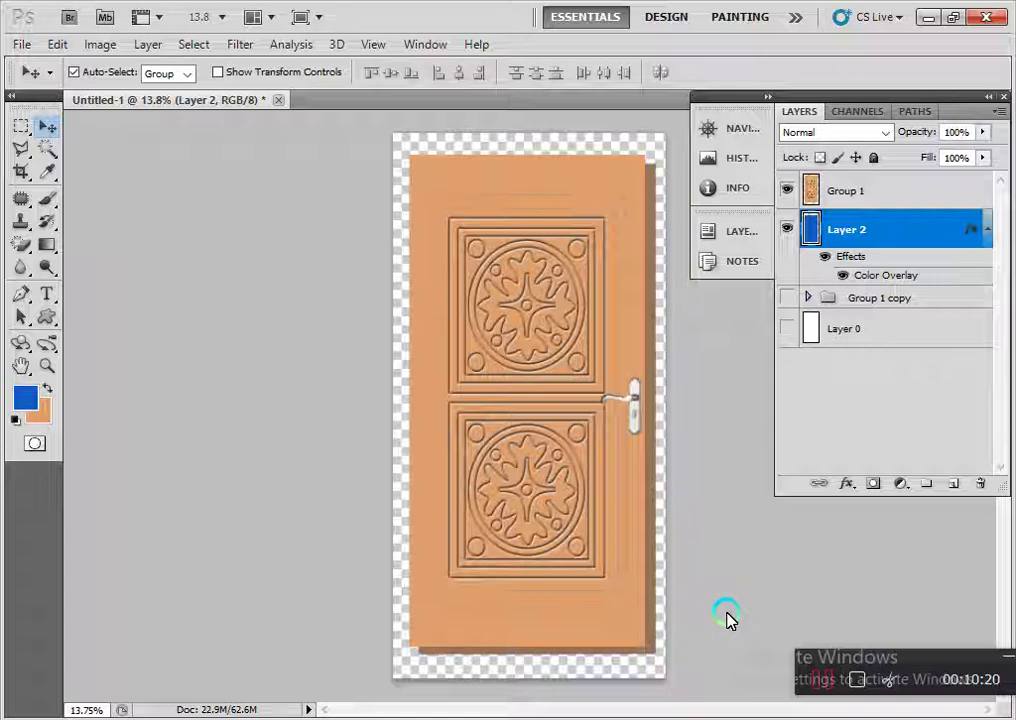
pyautogui.moveTo(729, 619); pyautogui.dragTo(731, 621)
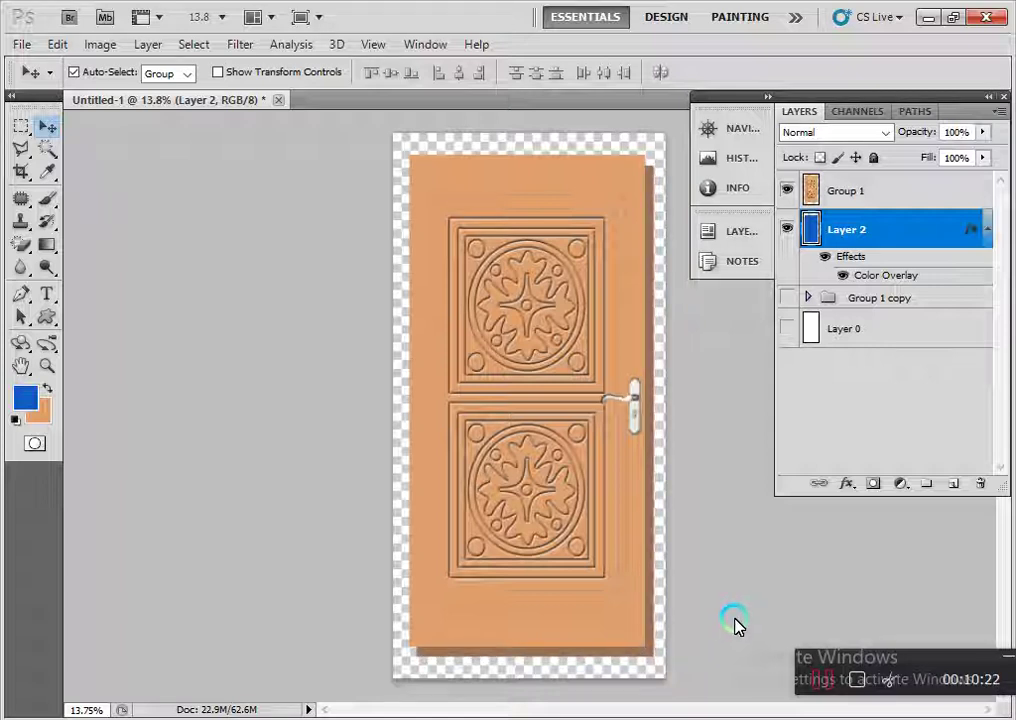
pyautogui.click(462, 239)
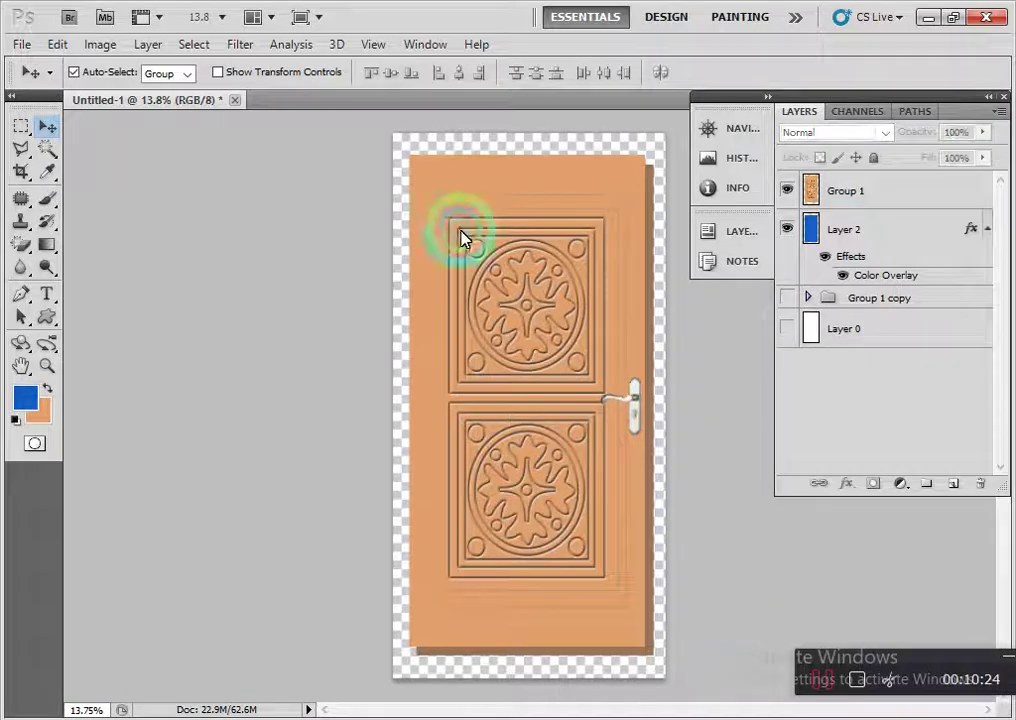
# Merge Layer 2 with Group 1 into a single door layer.
pyautogui.click(394, 148)
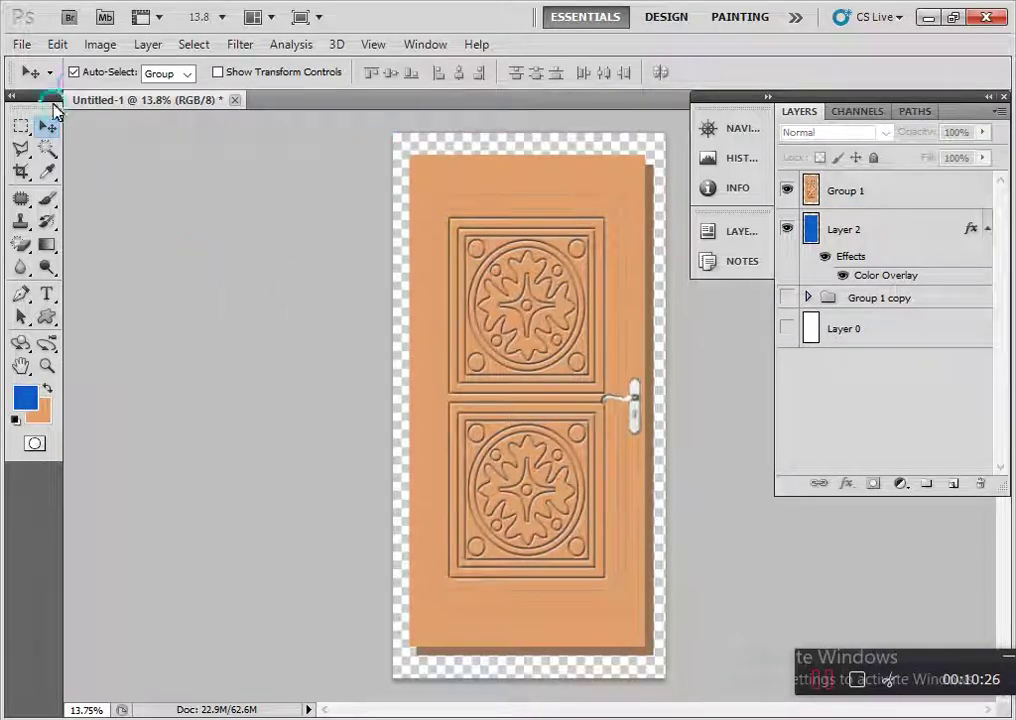
pyautogui.click(21, 44)
pyautogui.click(330, 245)
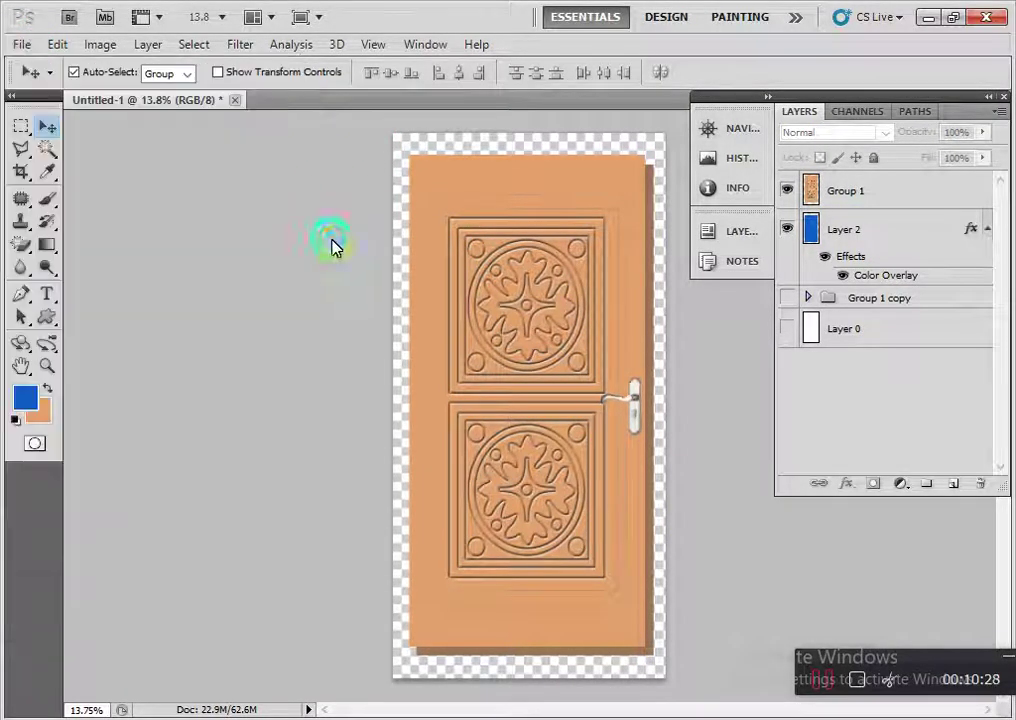
pyautogui.click(920, 220)
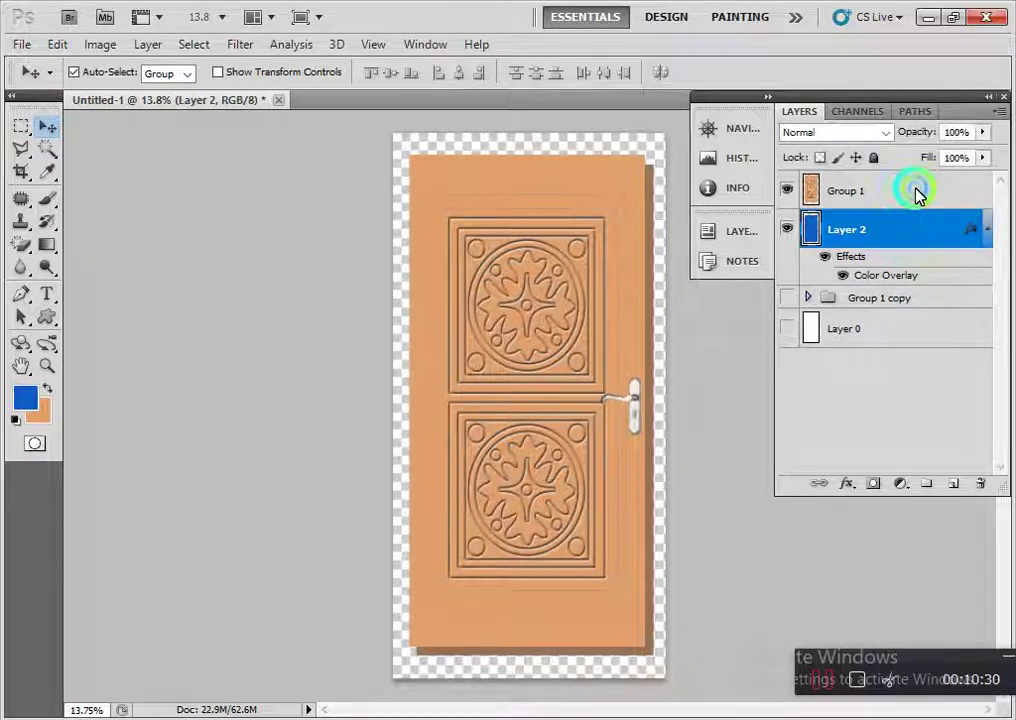
pyautogui.keyDown('shift'); pyautogui.click(917, 193); pyautogui.keyUp('shift')
pyautogui.hotkey('ctrl', 'e')
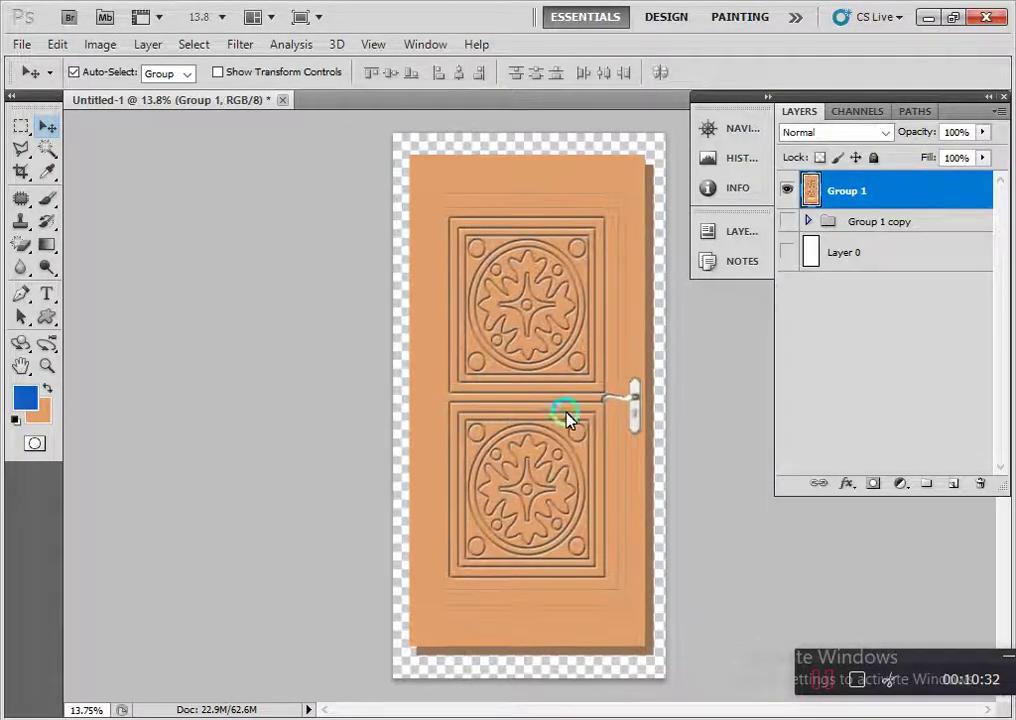
pyautogui.moveTo(567, 415)
pyautogui.mouseDown()
pyautogui.moveTo(518, 437)
pyautogui.moveTo(579, 392)
pyautogui.mouseUp()
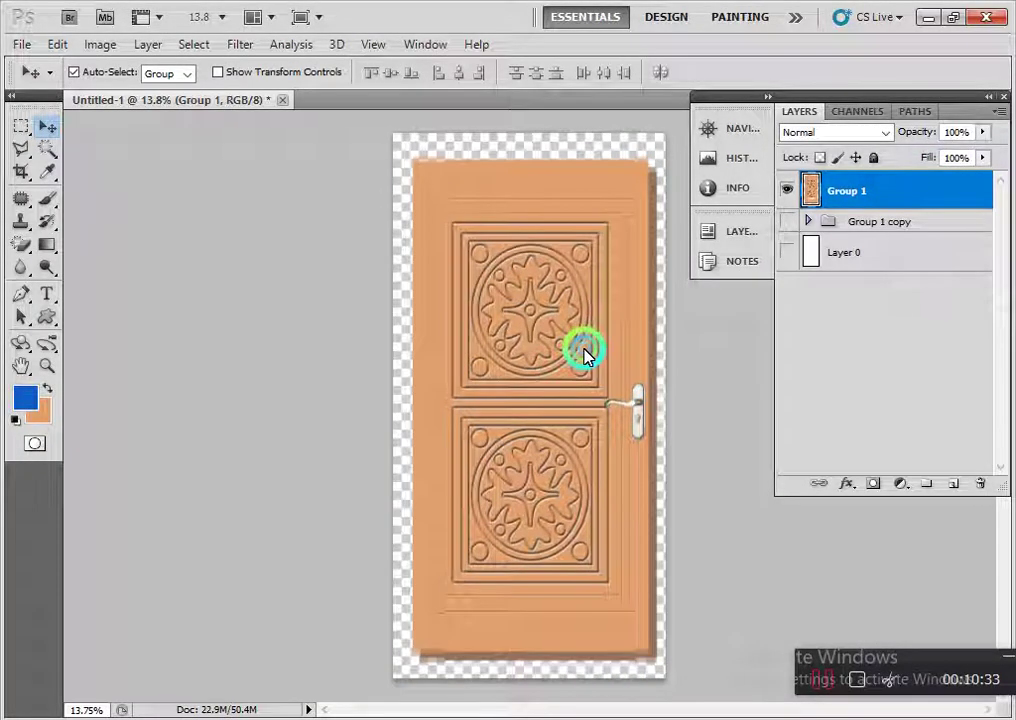
# Create a new International Paper A4 document, 210 × 297 mm at 300 ppi.
pyautogui.click(22, 44)
pyautogui.click(38, 66)
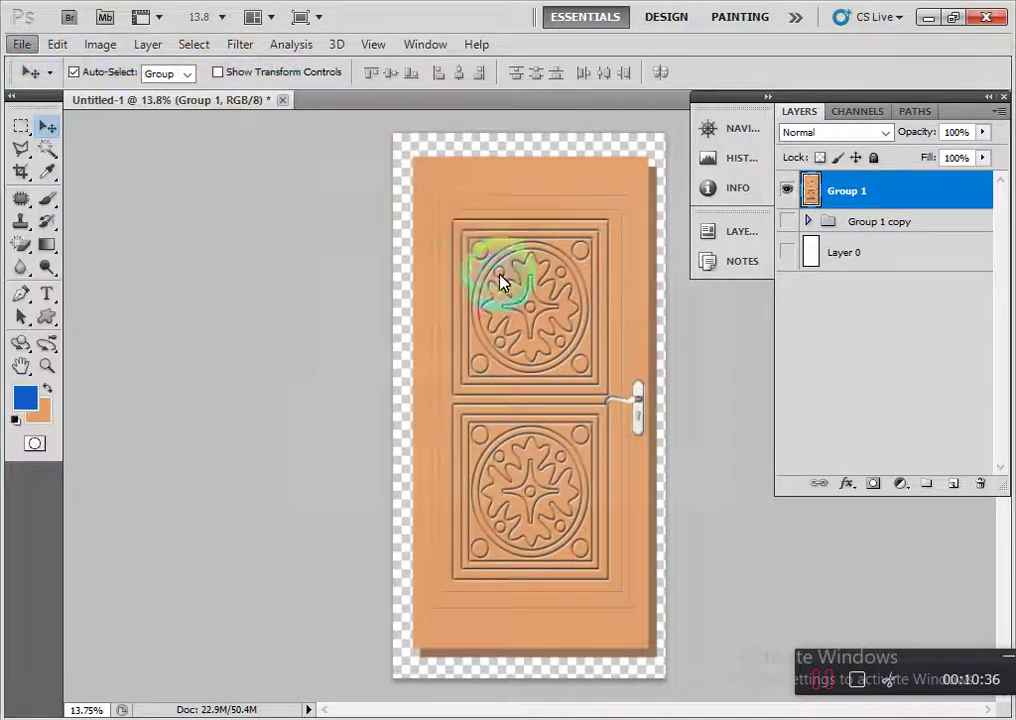
pyautogui.click(552, 218)
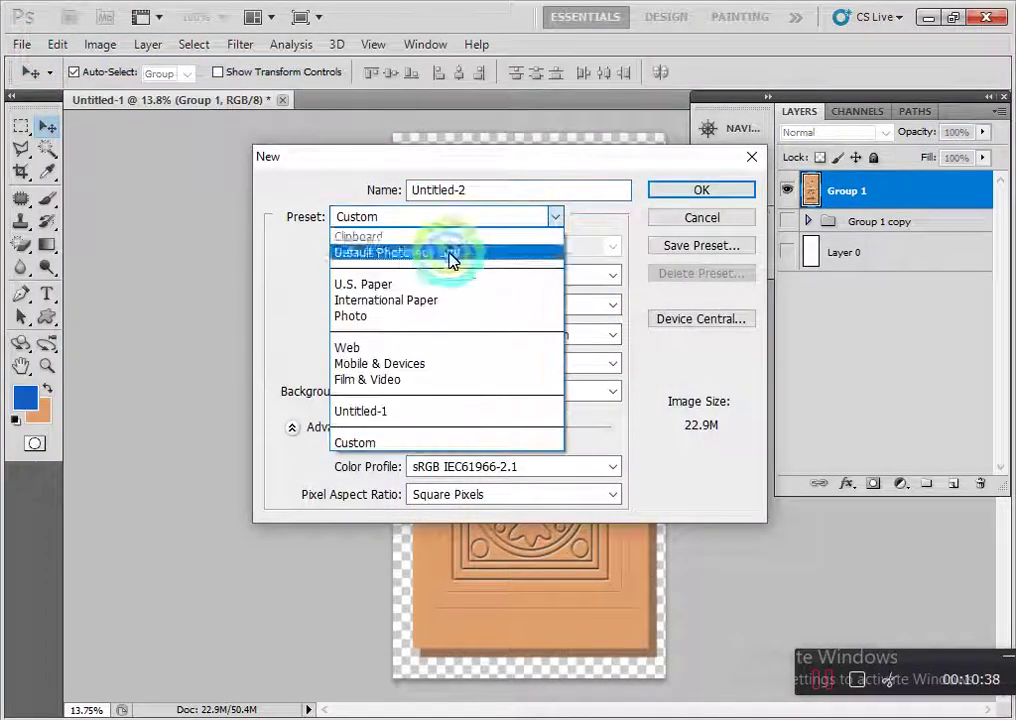
pyautogui.click(405, 299)
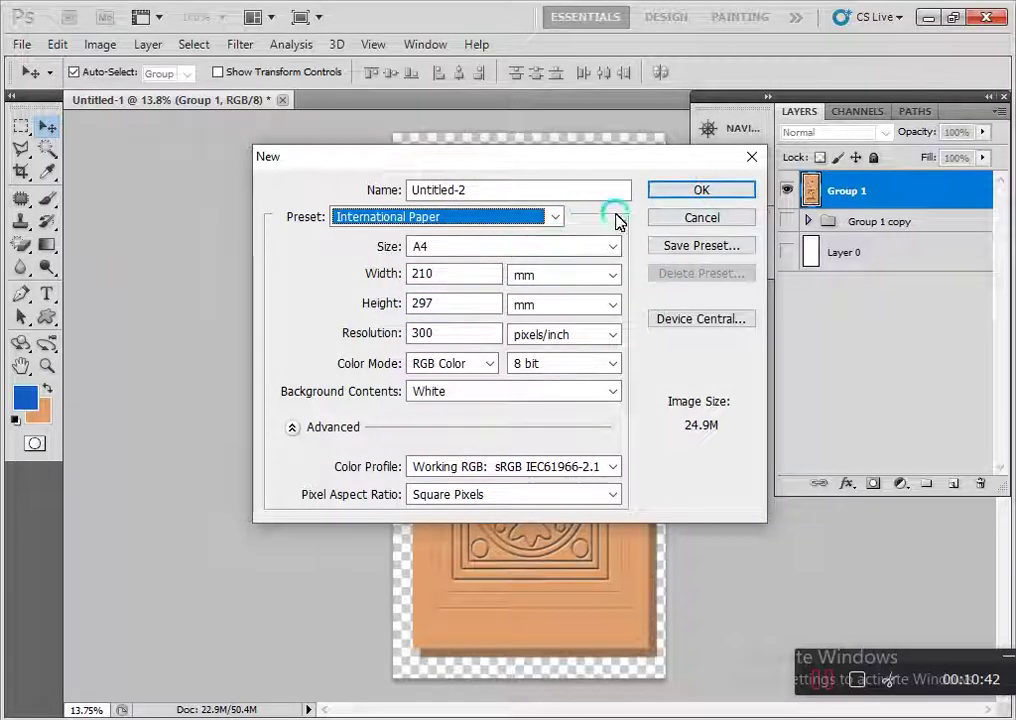
pyautogui.click(685, 192)
# Copy the door into the A4 document, scale it to 58.21%, and duplicate it slightly right.
pyautogui.click(311, 182)
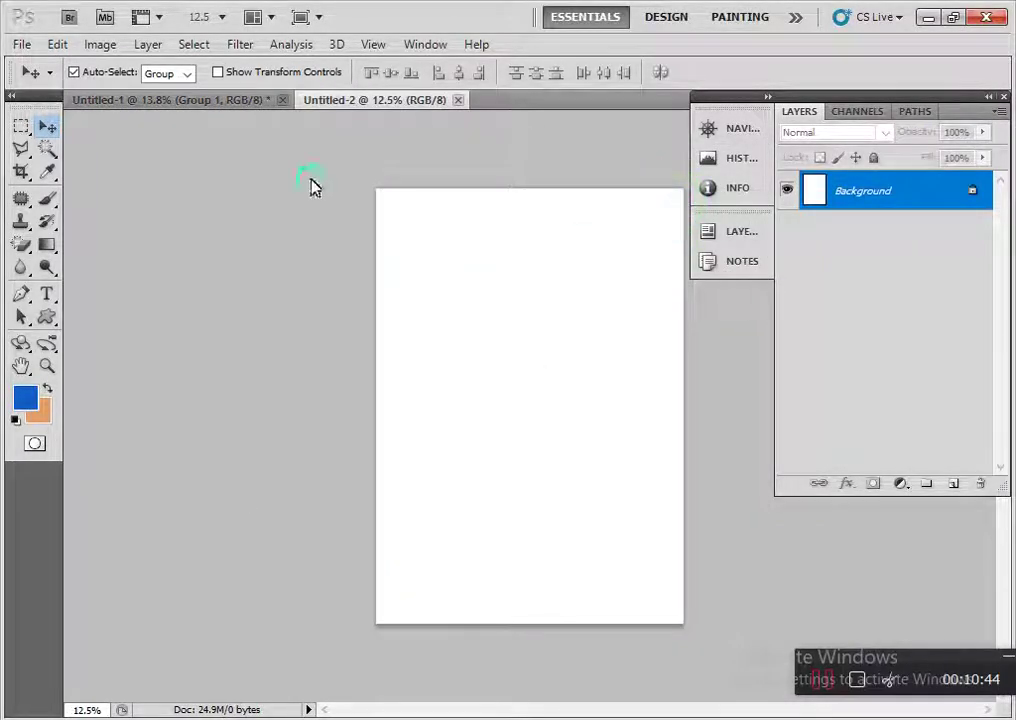
pyautogui.click(238, 102)
pyautogui.moveTo(492, 302)
pyautogui.mouseDown()
pyautogui.moveTo(378, 92)
pyautogui.moveTo(490, 342)
pyautogui.moveTo(464, 398)
pyautogui.moveTo(483, 375)
pyautogui.mouseUp()
pyautogui.hotkey('ctrl', 't')
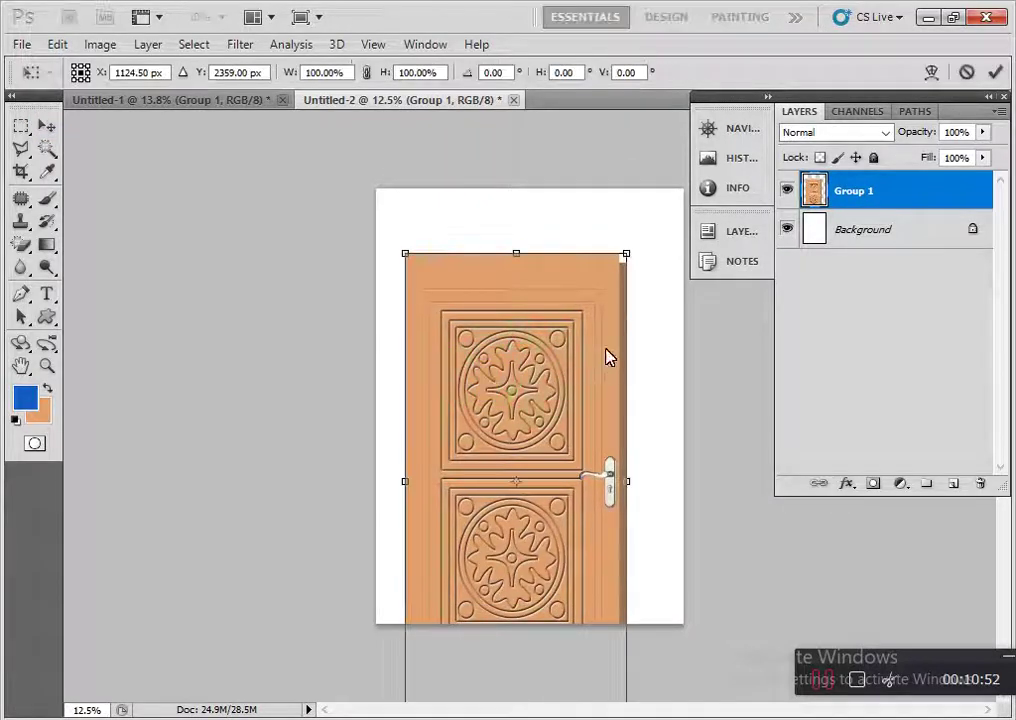
pyautogui.moveTo(626, 254); pyautogui.dragTo(580, 347)
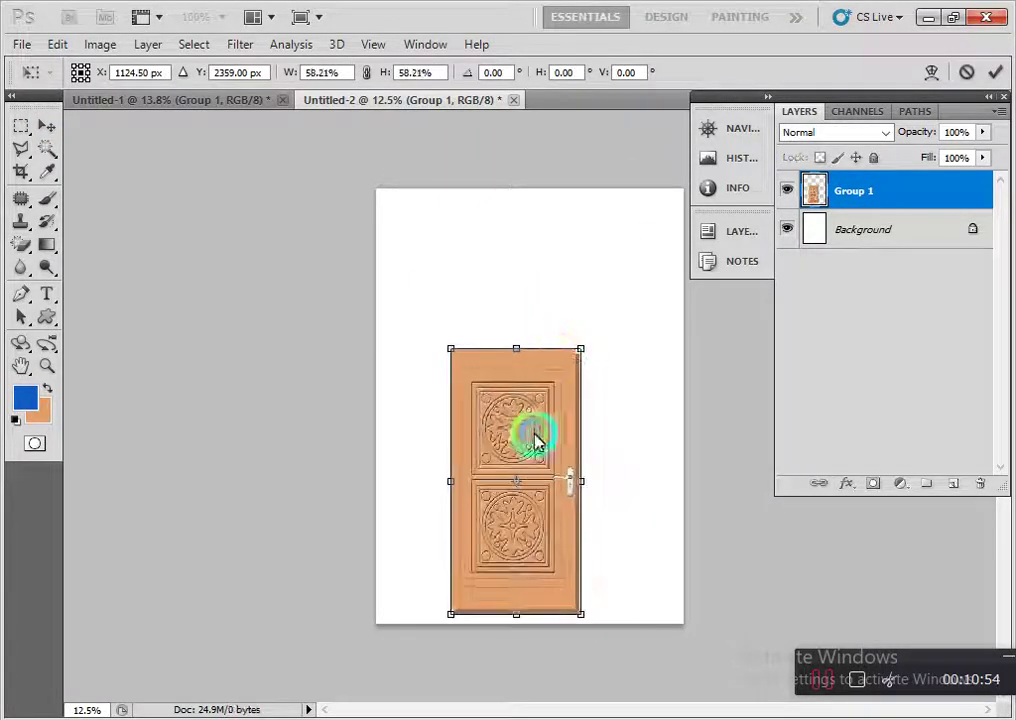
pyautogui.moveTo(535, 435); pyautogui.dragTo(465, 397)
pyautogui.press('Return')
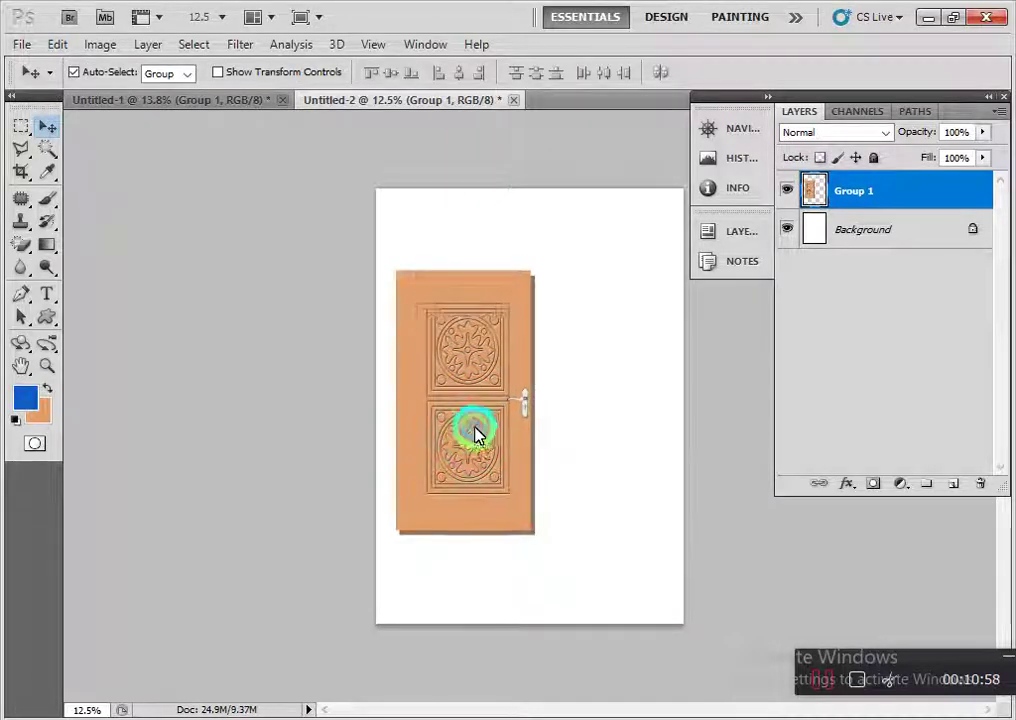
pyautogui.moveTo(476, 431); pyautogui.dragTo(515, 425)
# Rotate Group 1 copy about 24° and move it right and down.
pyautogui.hotkey('ctrl', 't')
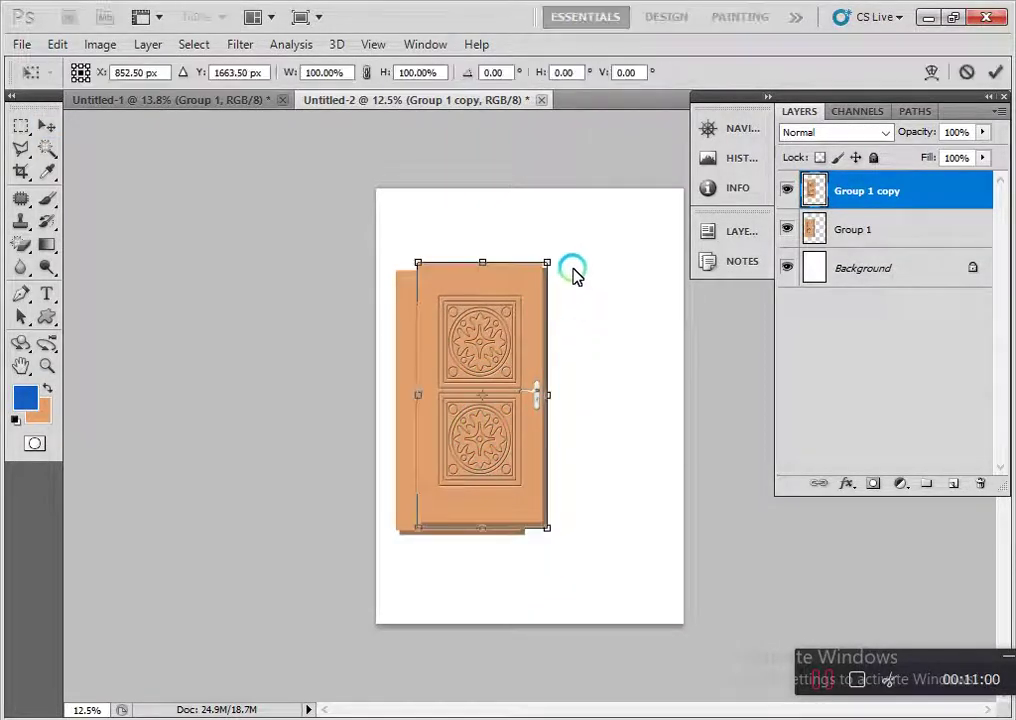
pyautogui.moveTo(571, 272)
pyautogui.mouseDown()
pyautogui.moveTo(578, 378)
pyautogui.moveTo(532, 400)
pyautogui.mouseUp()
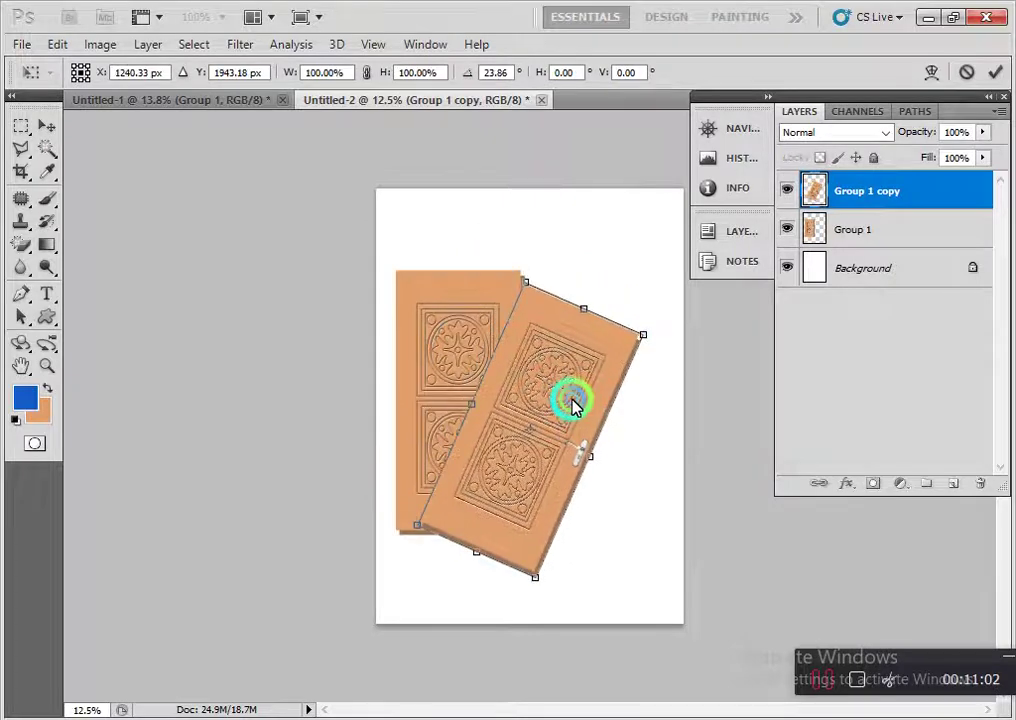
pyautogui.doubleClick(515, 408)
pyautogui.moveTo(513, 418)
pyautogui.mouseDown()
pyautogui.moveTo(615, 468)
pyautogui.moveTo(587, 431)
pyautogui.moveTo(596, 341)
pyautogui.moveTo(615, 455)
pyautogui.mouseUp()
# Duplicate the tilted door, turn the copy back upright, and place it at upper right.
pyautogui.hotkey('ctrl', 'j')
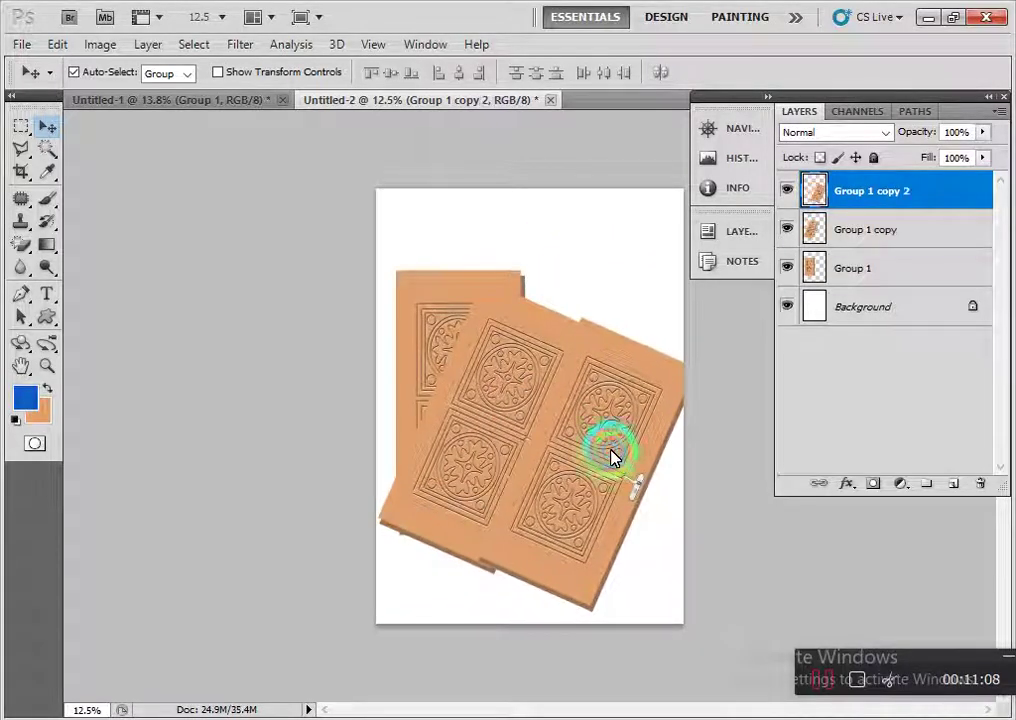
pyautogui.hotkey('ctrl', 't')
pyautogui.moveTo(521, 277); pyautogui.dragTo(442, 329)
pyautogui.moveTo(571, 438)
pyautogui.mouseDown()
pyautogui.moveTo(600, 373)
pyautogui.moveTo(583, 354)
pyautogui.moveTo(591, 333)
pyautogui.mouseUp()
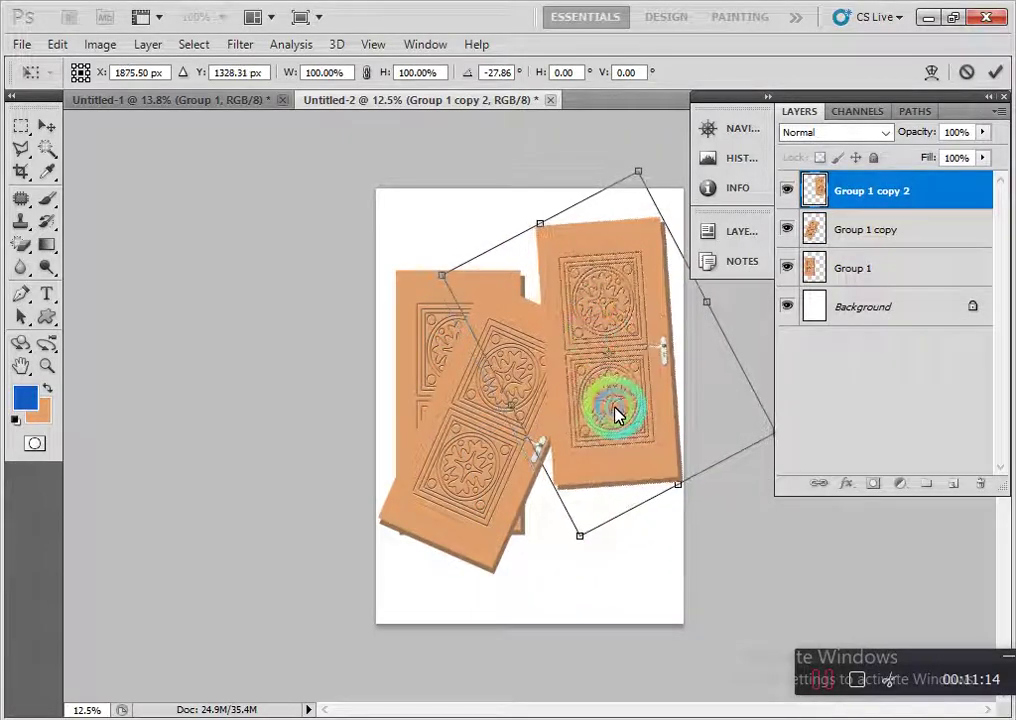
pyautogui.moveTo(604, 566); pyautogui.dragTo(592, 570)
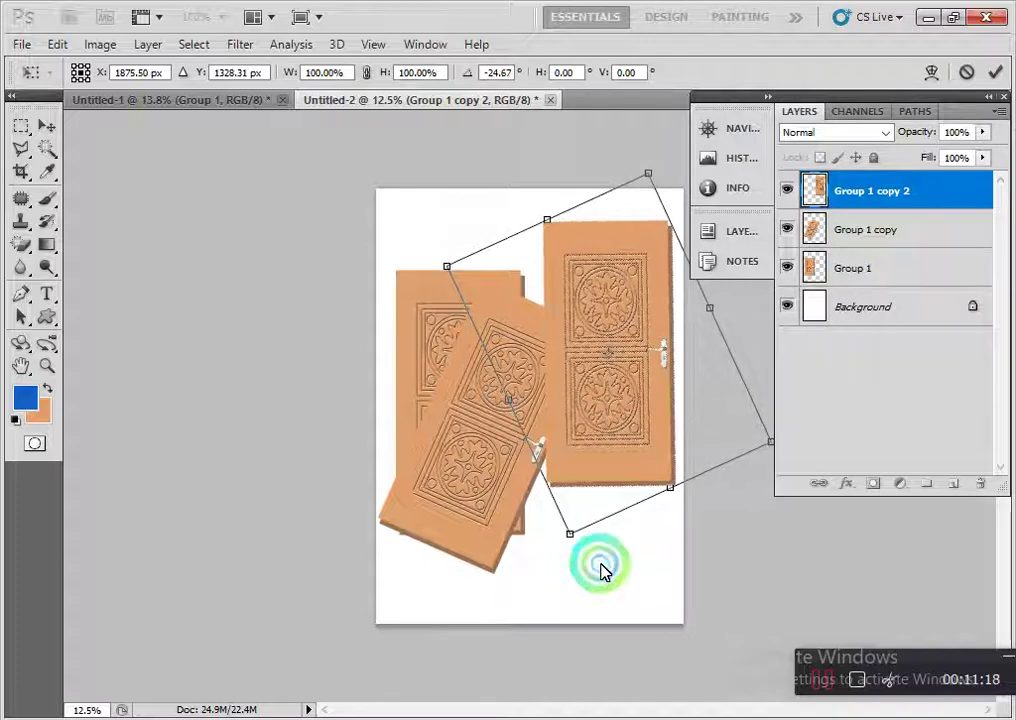
pyautogui.press('Return')
# Reposition the tilted middle door slightly left and lower on the page.
pyautogui.click(601, 465)
pyautogui.click(478, 538)
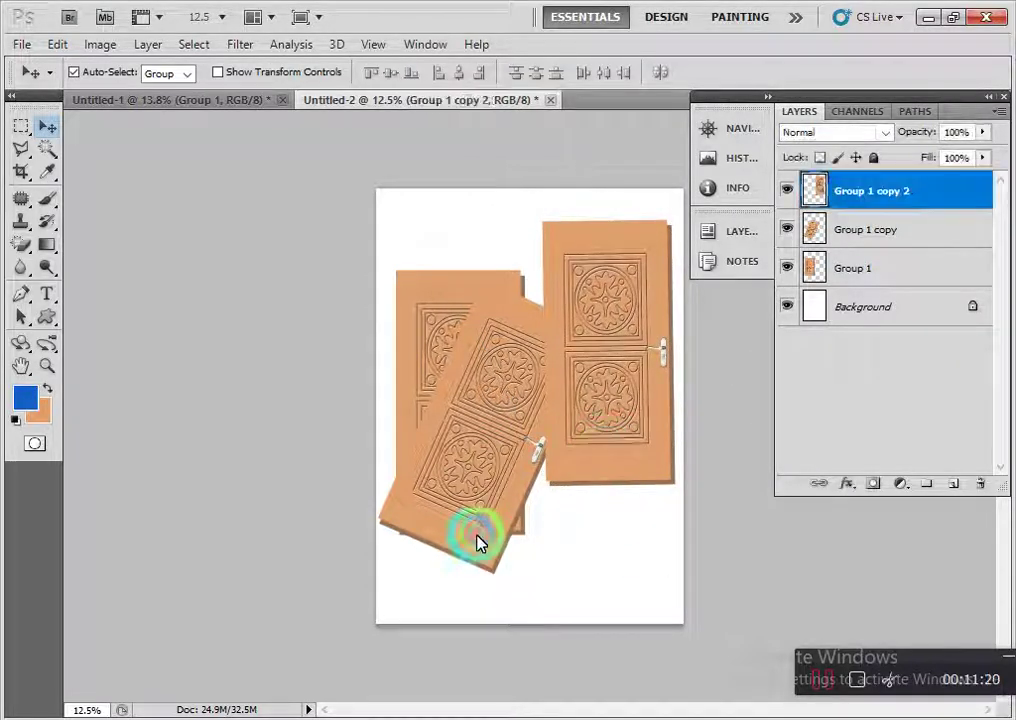
pyautogui.moveTo(481, 541); pyautogui.dragTo(468, 540)
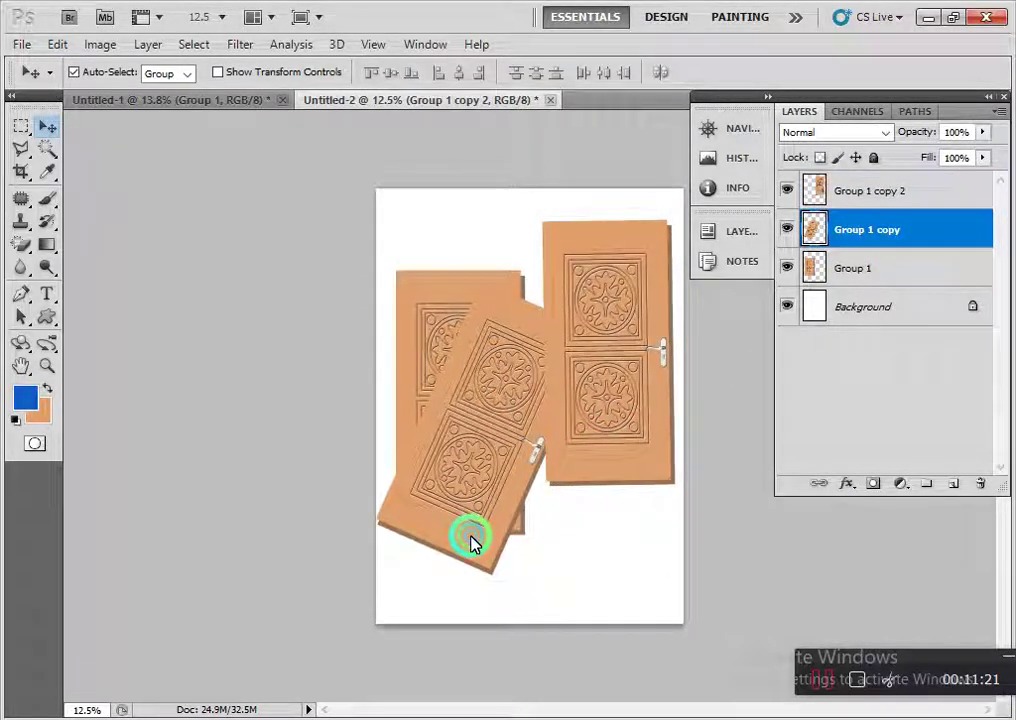
pyautogui.click(611, 465)
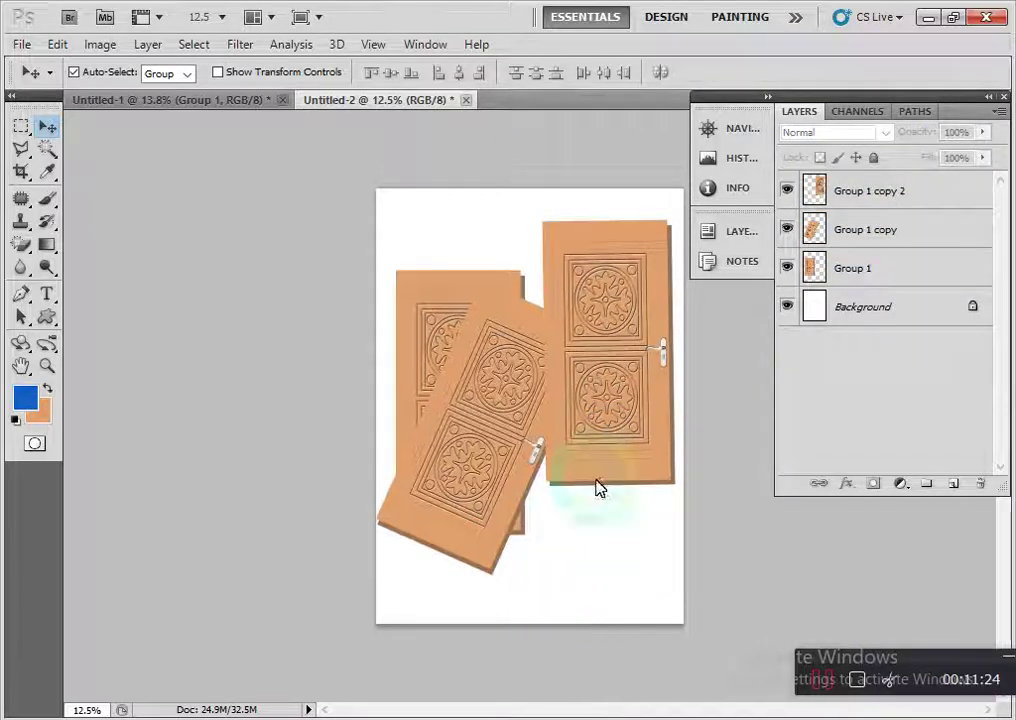
pyautogui.moveTo(505, 470)
pyautogui.mouseDown()
pyautogui.moveTo(500, 420)
pyautogui.moveTo(478, 507)
pyautogui.moveTo(476, 499)
pyautogui.mouseUp()
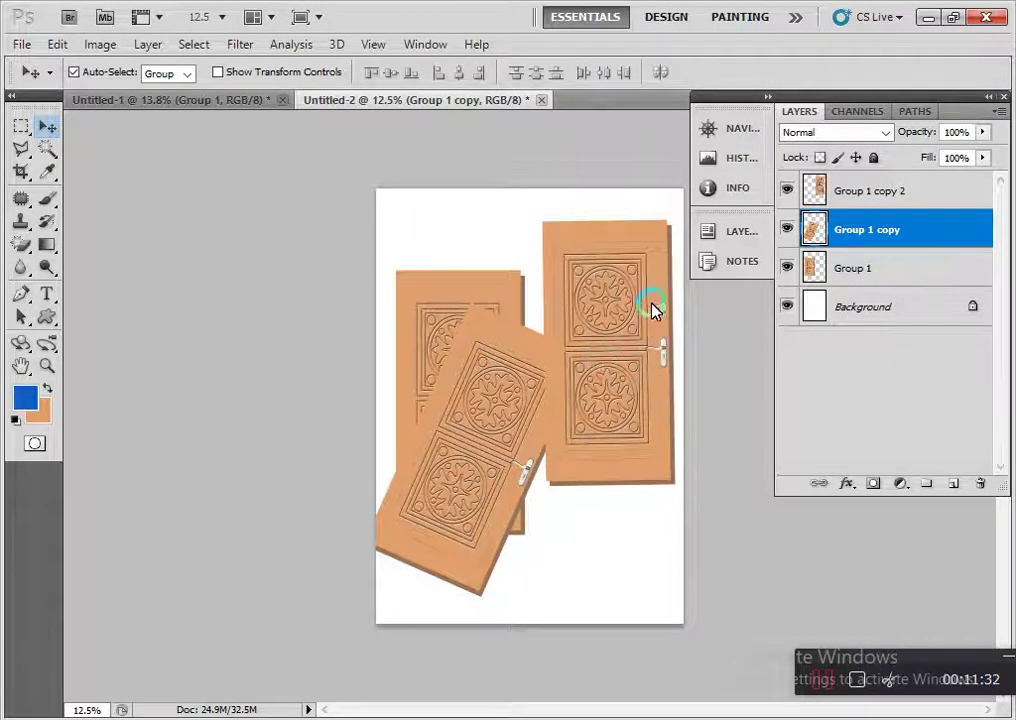
# Save the page to the Desktop as door.jpg at JPEG quality 12, then minimize Photoshop and Chrome.
pyautogui.click(21, 44)
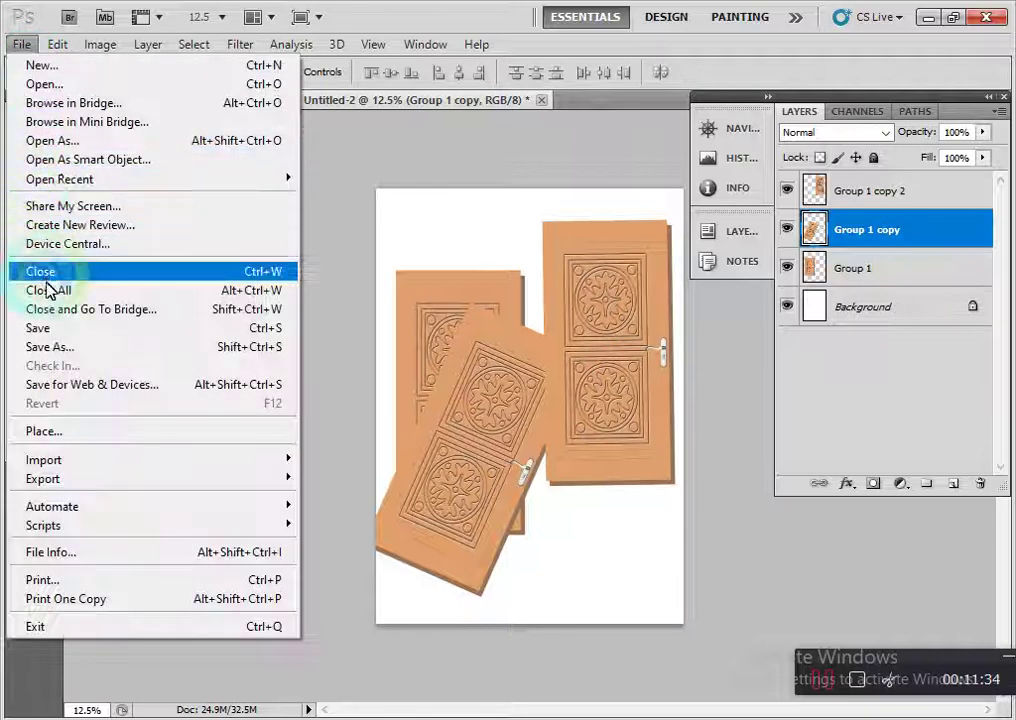
pyautogui.click(52, 347)
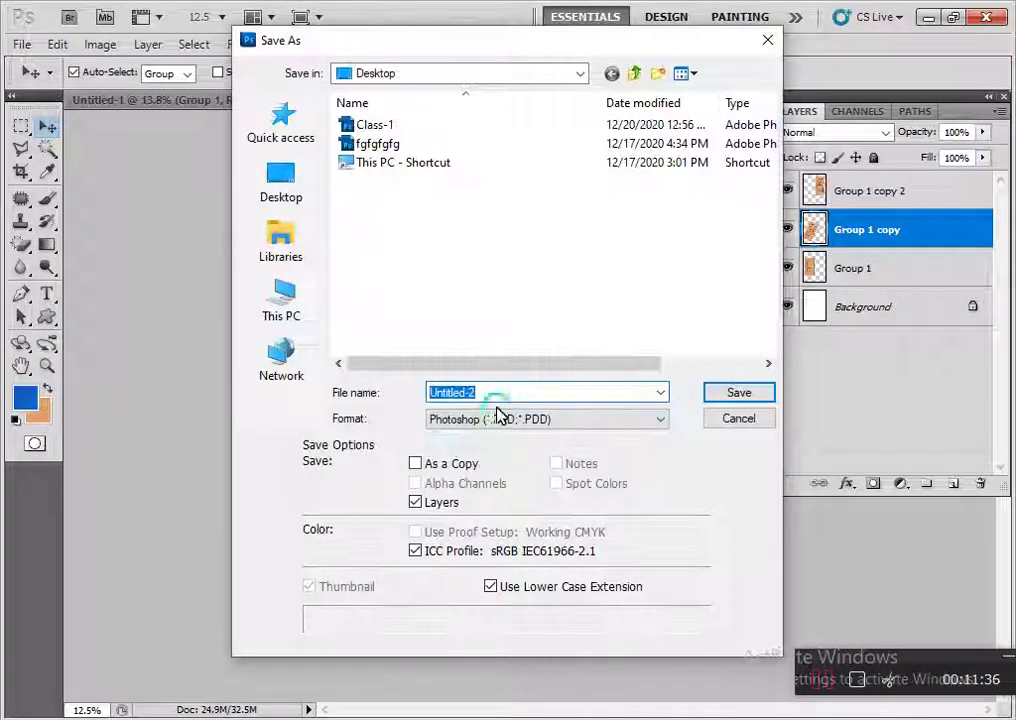
pyautogui.click(497, 396)
pyautogui.moveTo(497, 398); pyautogui.dragTo(415, 391)
pyautogui.write('door')
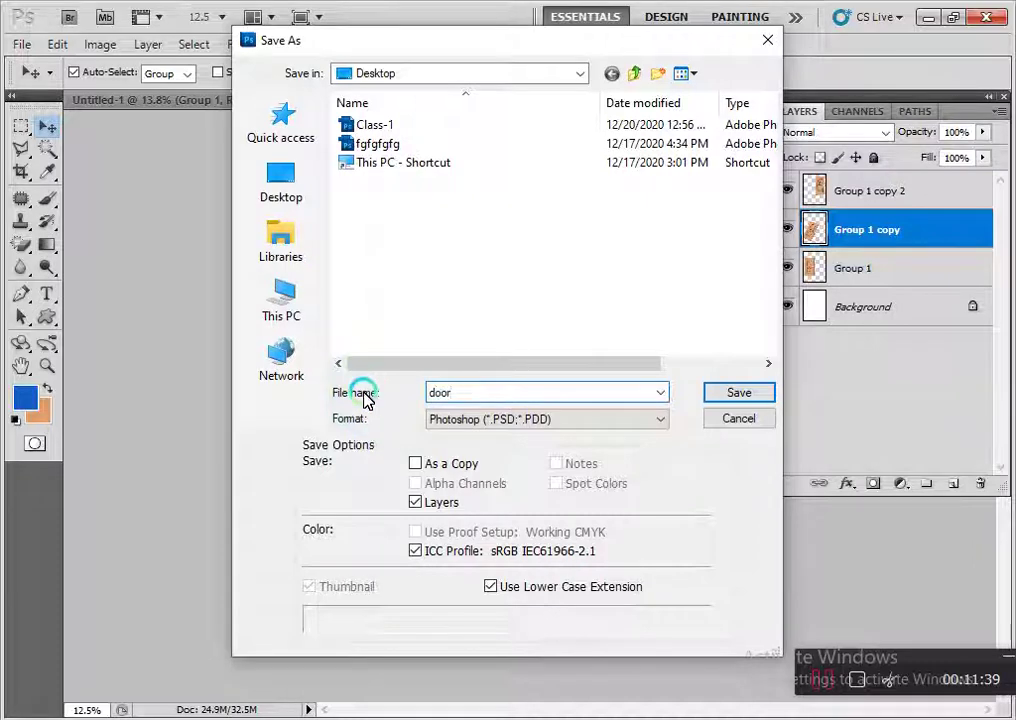
pyautogui.click(462, 420)
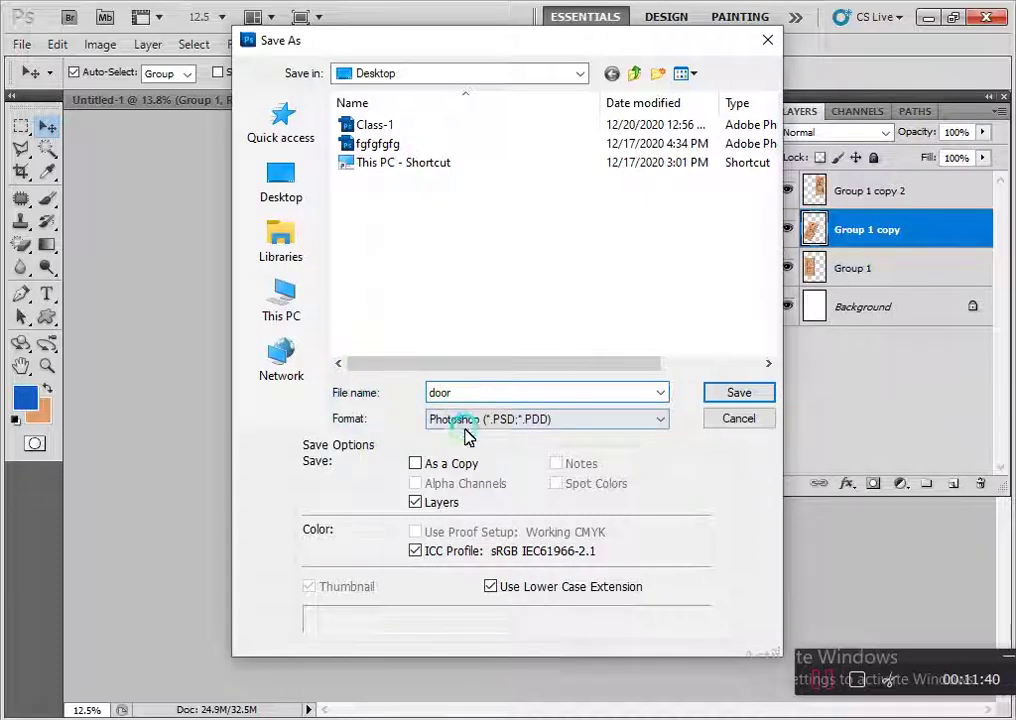
pyautogui.click(496, 556)
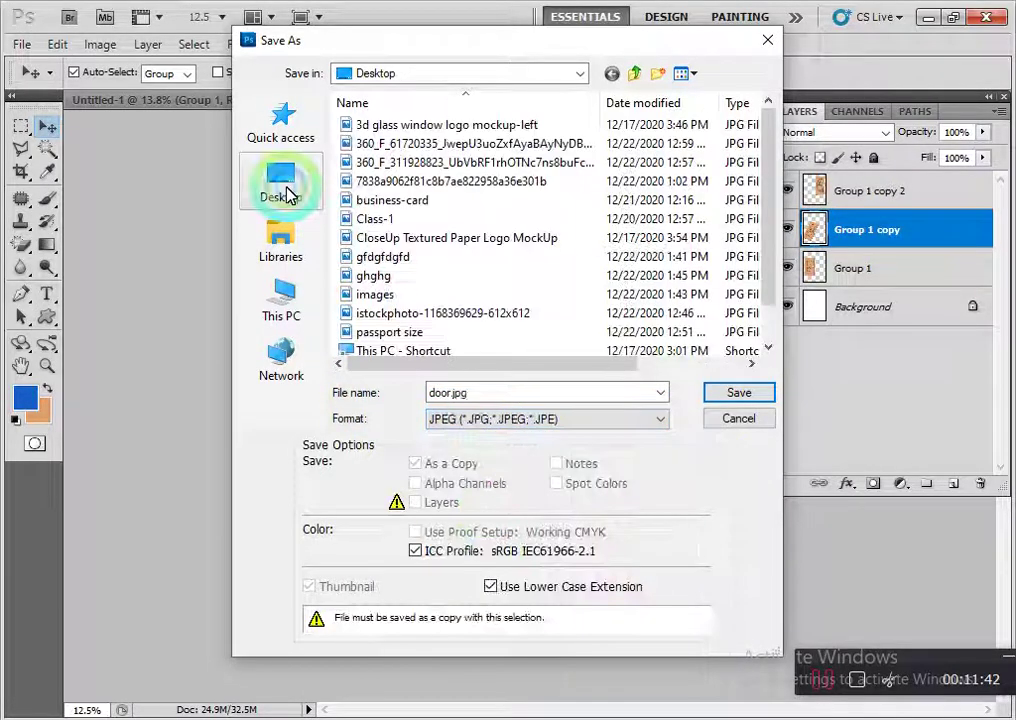
pyautogui.click(286, 193)
pyautogui.click(739, 392)
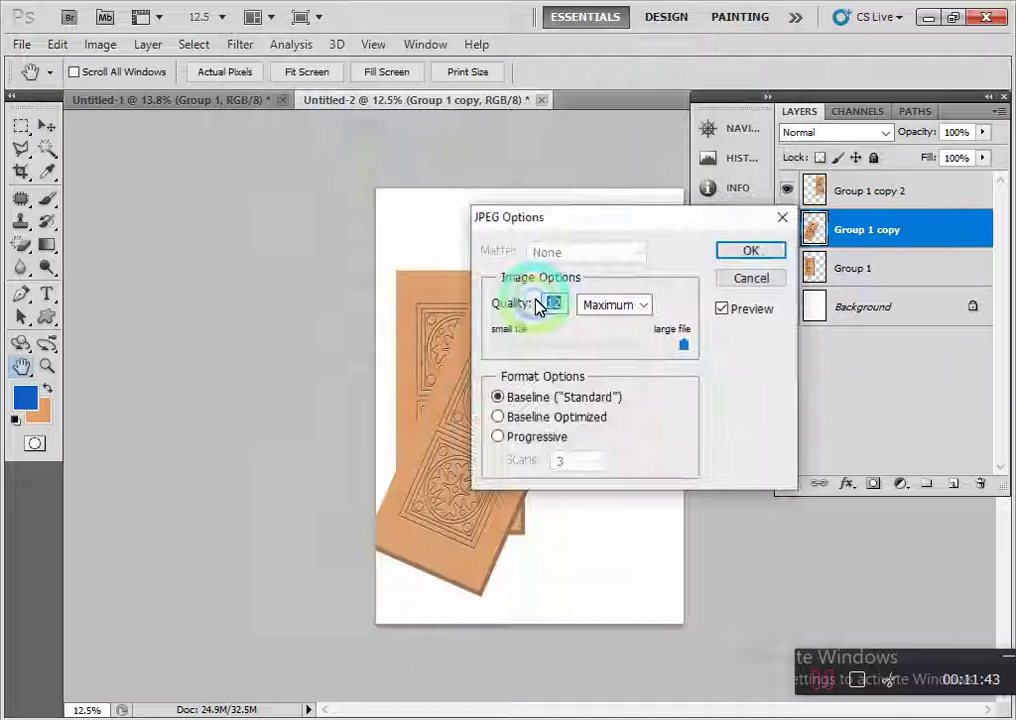
pyautogui.click(748, 252)
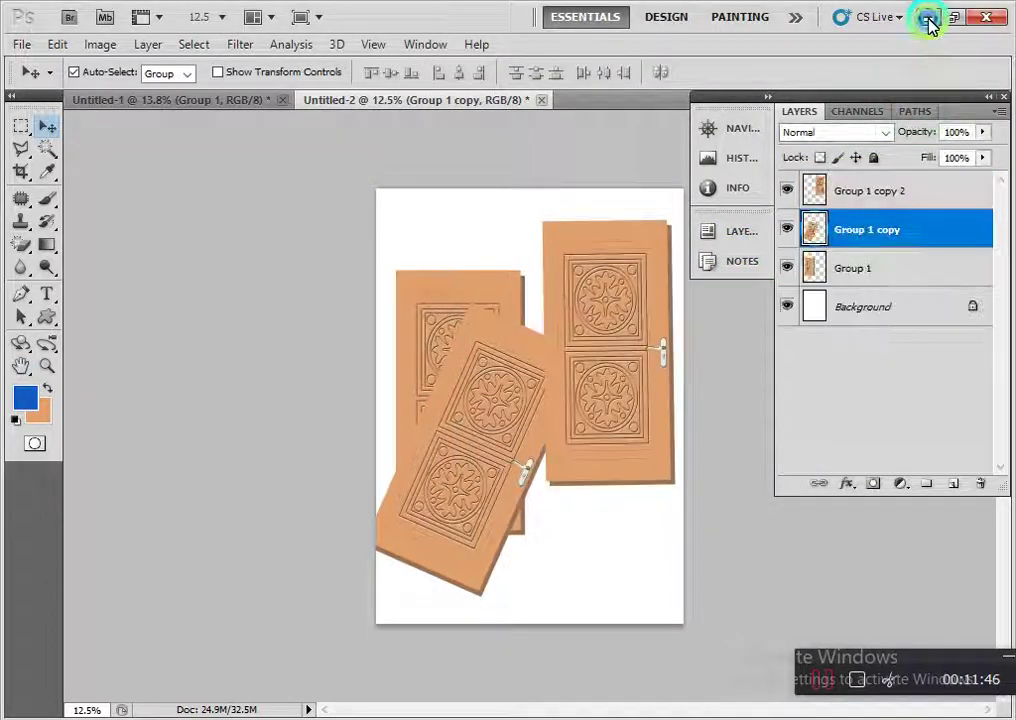
pyautogui.click(928, 18)
pyautogui.click(900, 17)
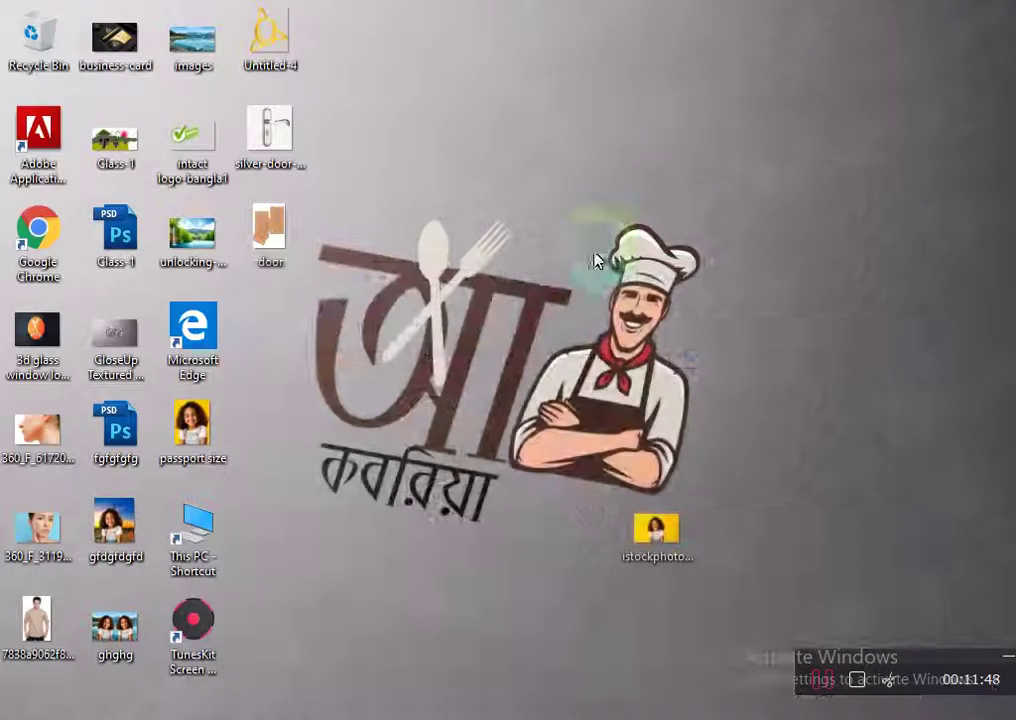
# Open door.jpg from the desktop in Windows Photos to view the three overlapping doors.
pyautogui.doubleClick(278, 240)
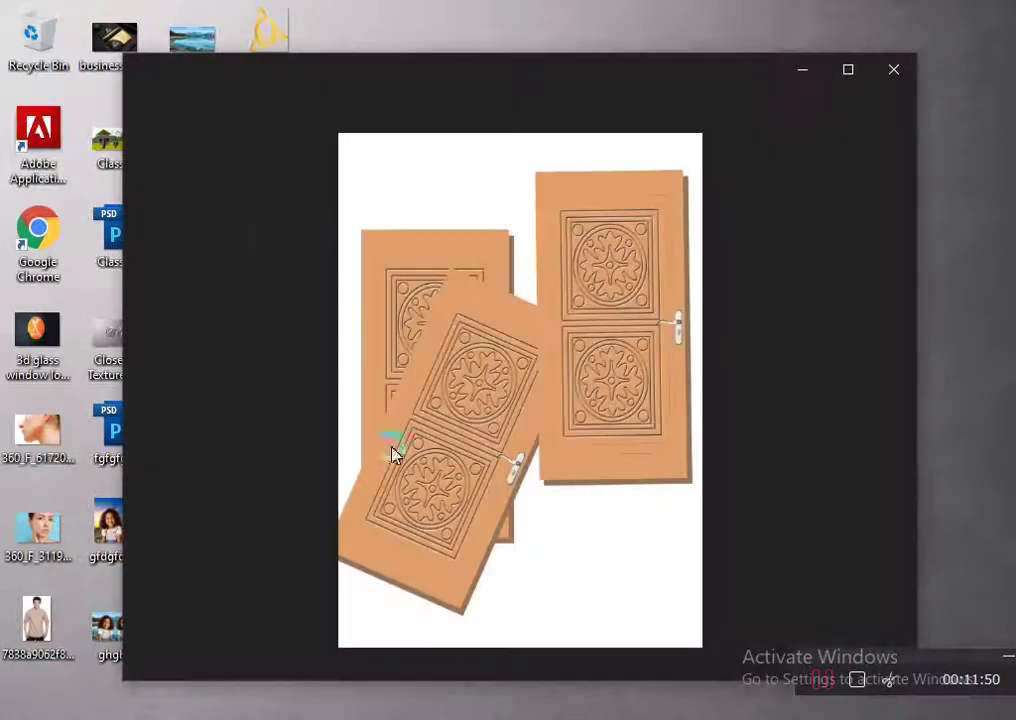